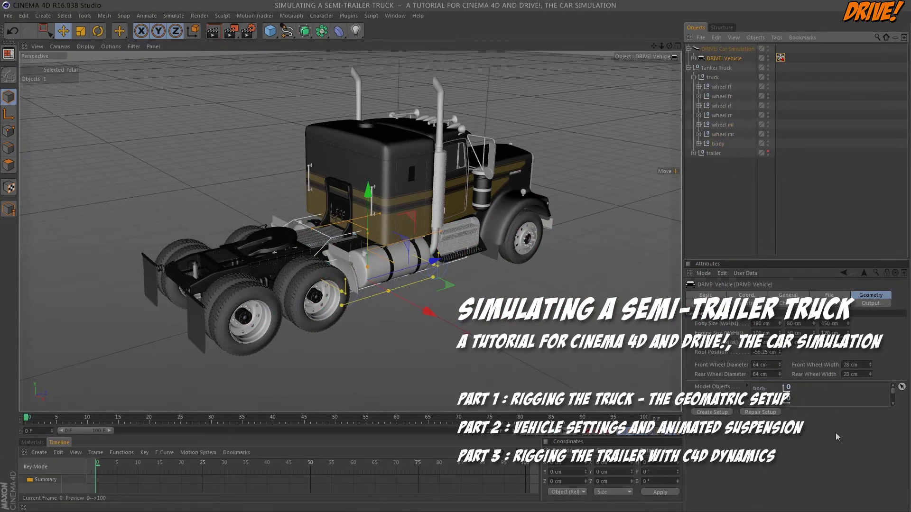
# Step: Create the truck's vehicle setup and lower the top of its body box in the side view
pyautogui.click(711, 413)
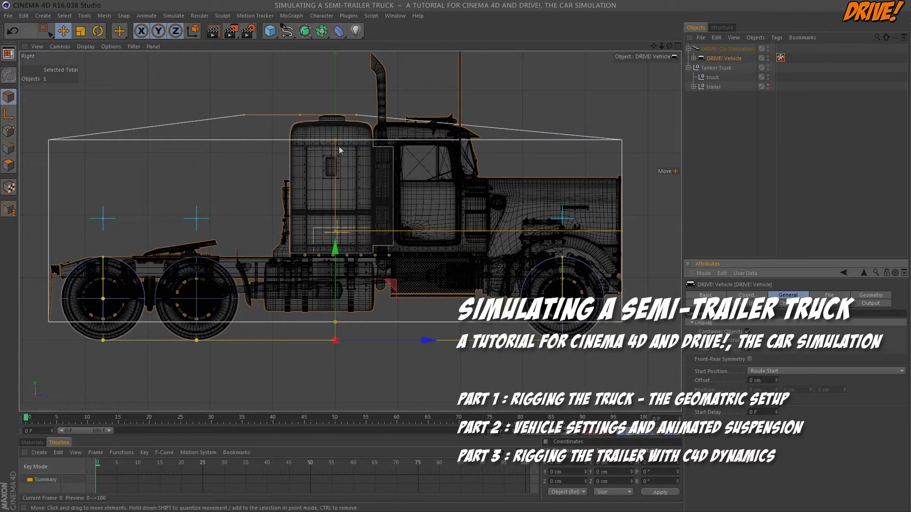
pyautogui.moveTo(335, 141); pyautogui.dragTo(331, 165)
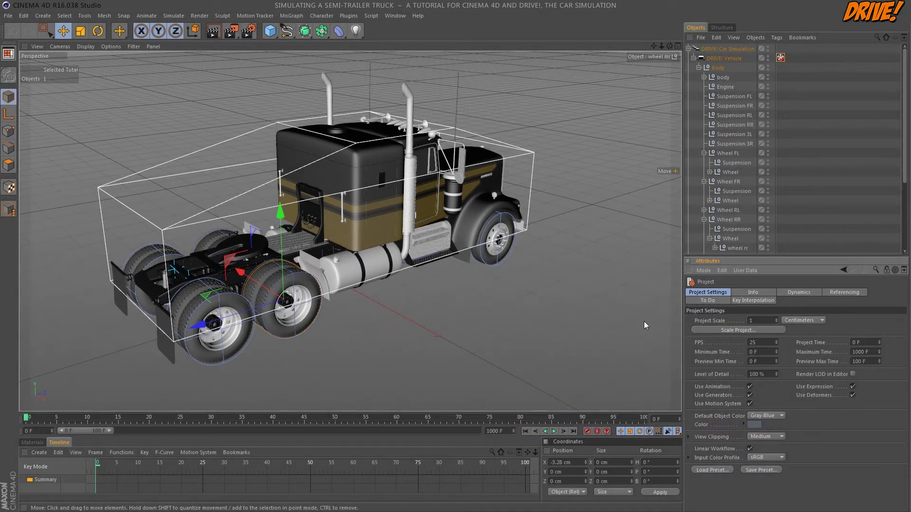
# Step: Set the DRIVE! Vehicle's body mass to 7000 kg, enter 200 and 100 kg for its other masses, and raise the drag coefficient
pyautogui.click(699, 68)
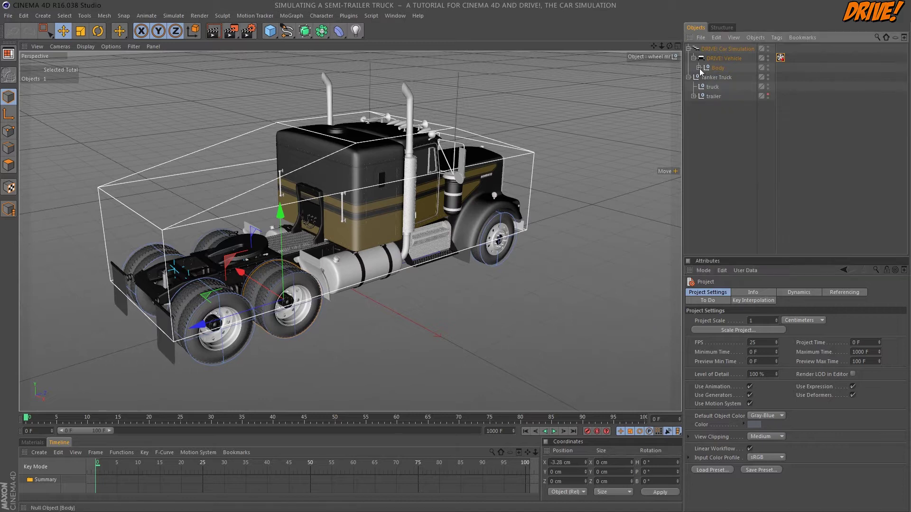
pyautogui.click(723, 57)
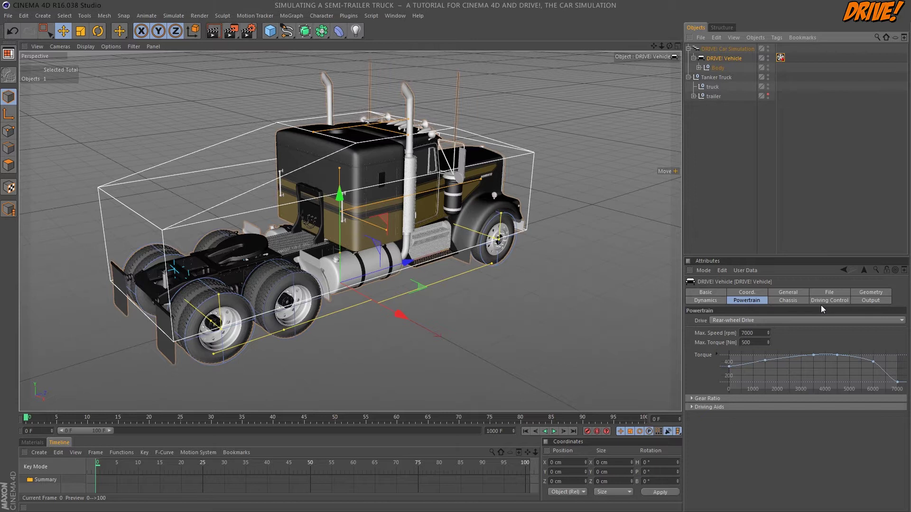
pyautogui.click(701, 300)
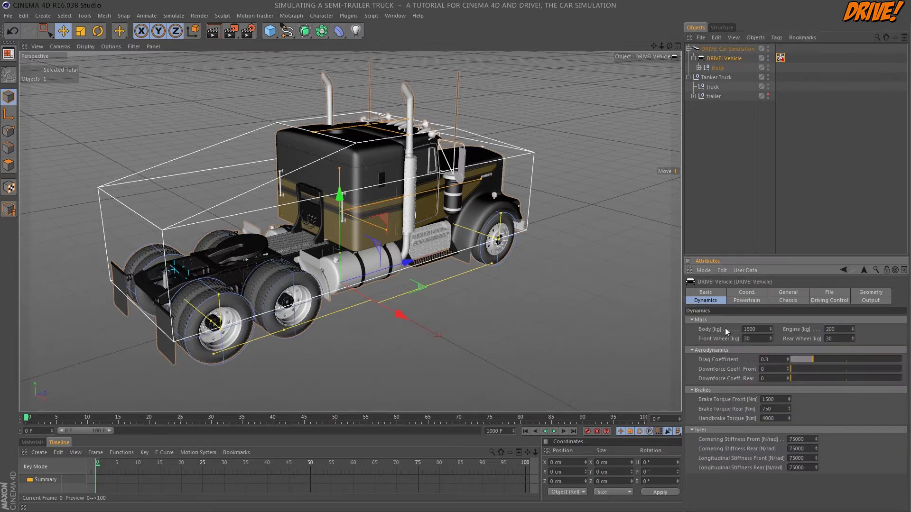
pyautogui.click(755, 329)
pyautogui.write('7000')
pyautogui.write('200')
pyautogui.press('Return')
pyautogui.write('10')
pyautogui.press('BackSpace')
pyautogui.write('100')
pyautogui.moveTo(814, 361); pyautogui.dragTo(866, 362)
# Step: Examine the available drive types in the vehicle's powertrain settings
pyautogui.click(747, 301)
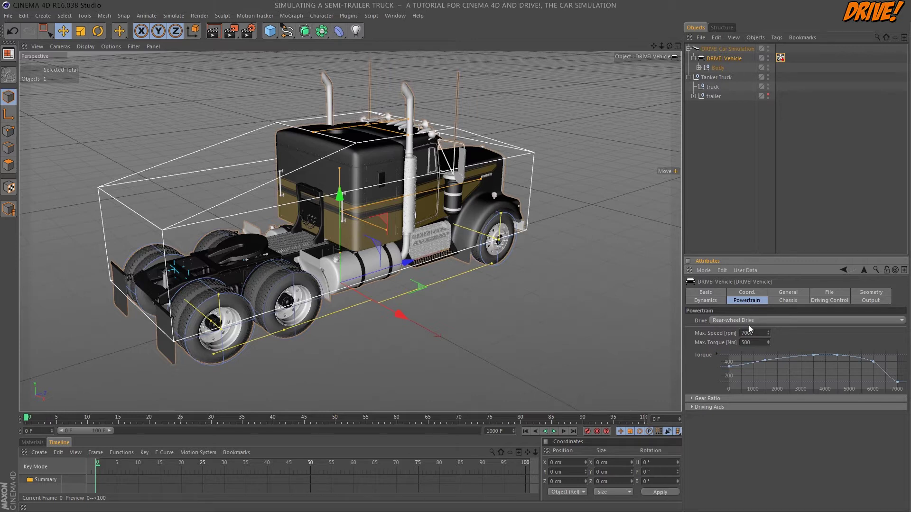
pyautogui.click(748, 320)
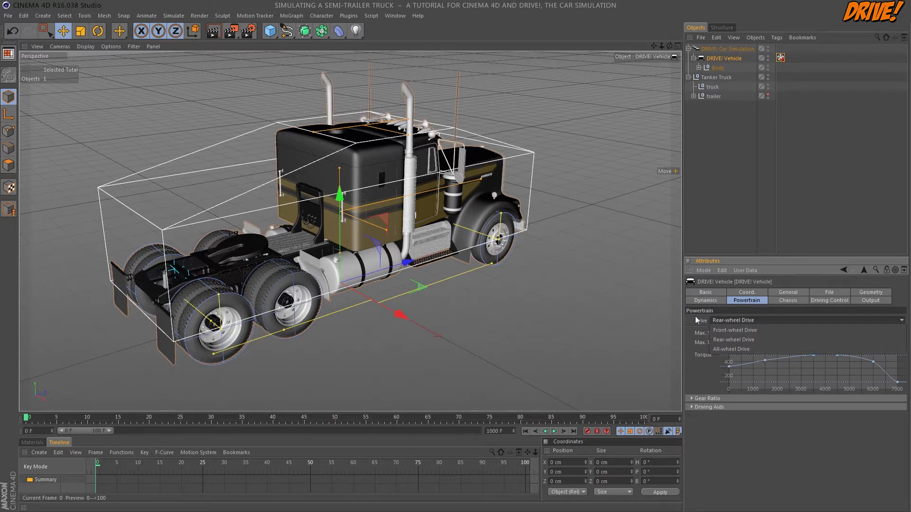
pyautogui.click(751, 320)
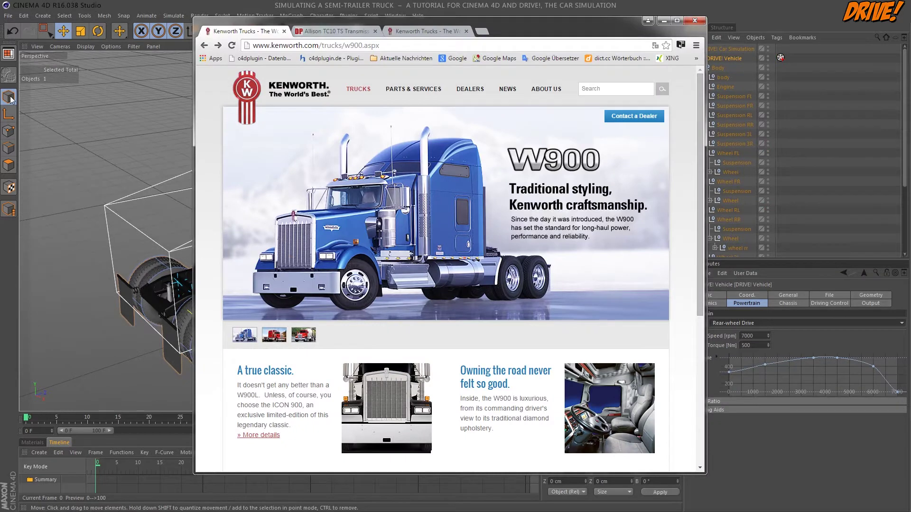
# Step: In the browser, look up the PACCAR MX-13 engine's performance curves and convert its 1850 ft lb peak torque to newton metres
pyautogui.scroll(-4, 372, 278)
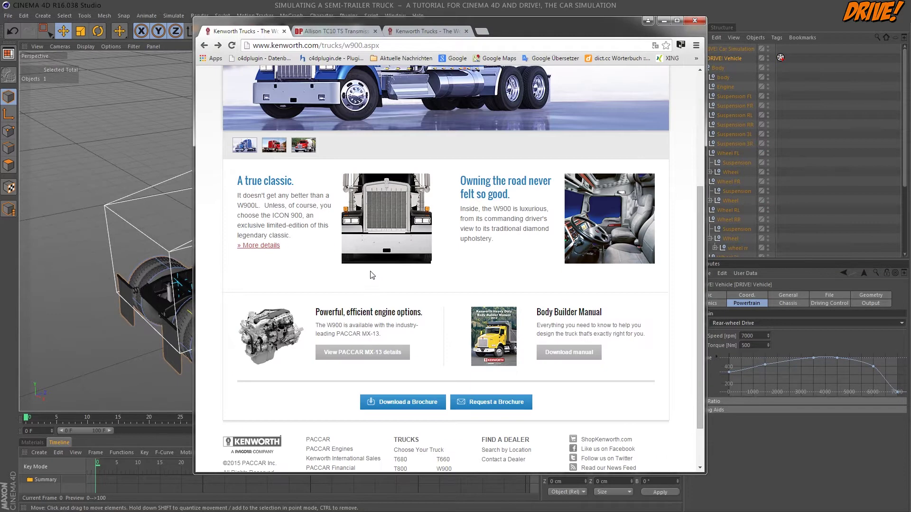
pyautogui.click(373, 355)
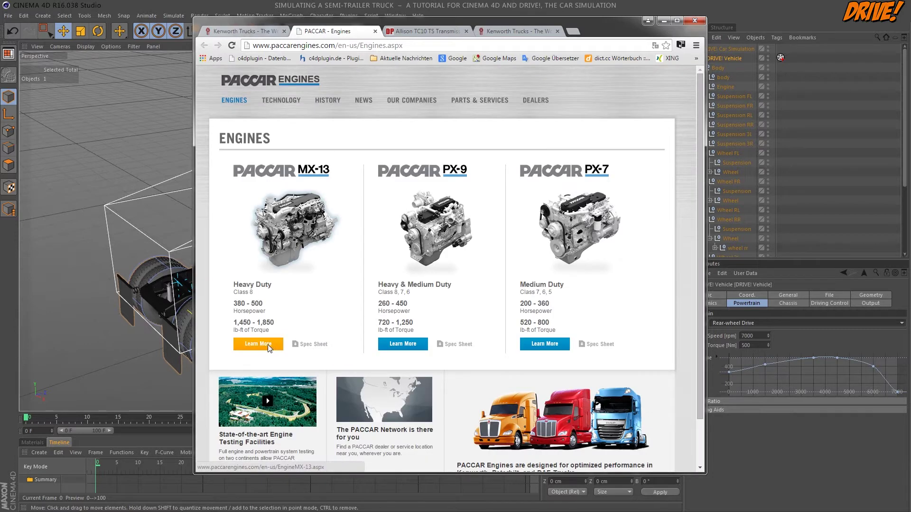
pyautogui.click(268, 347)
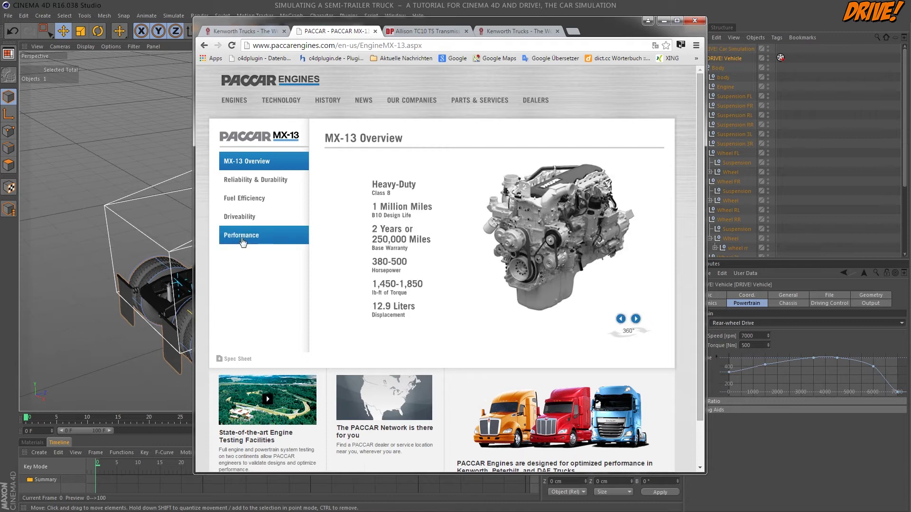
pyautogui.click(241, 236)
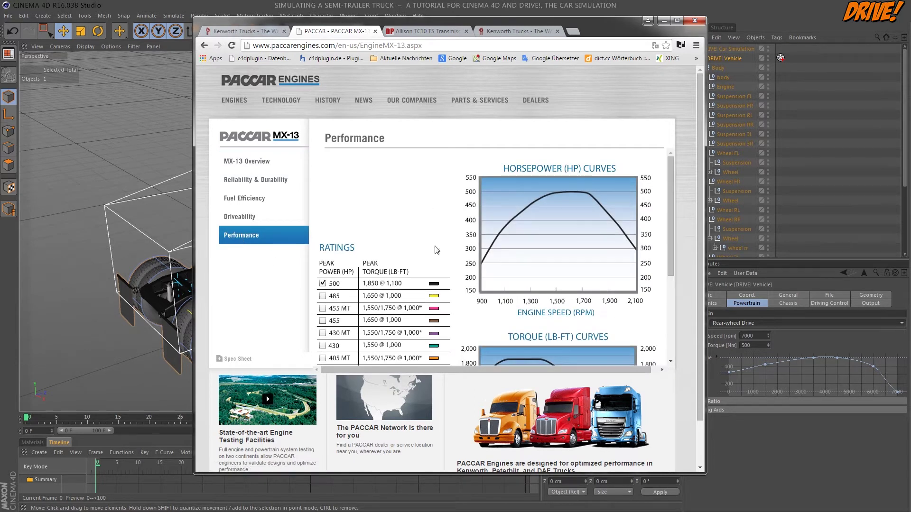
pyautogui.moveTo(672, 211); pyautogui.dragTo(664, 291)
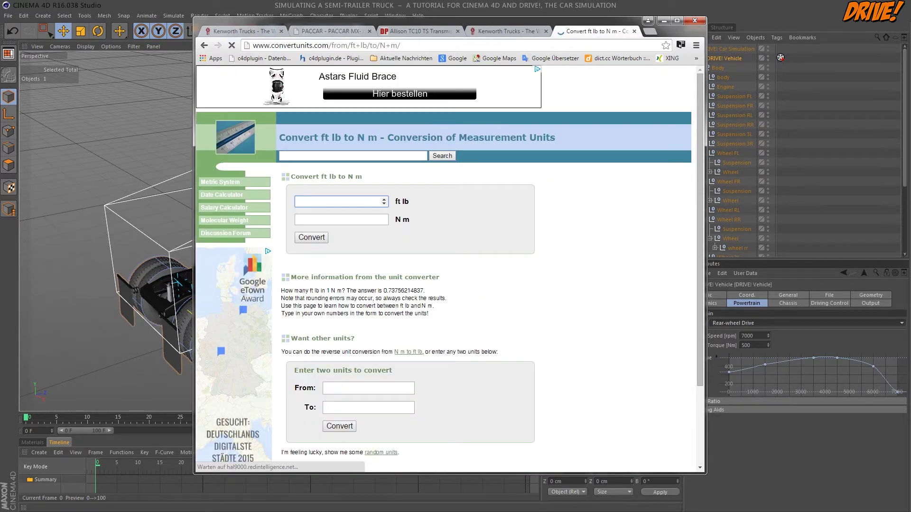
pyautogui.write('1850')
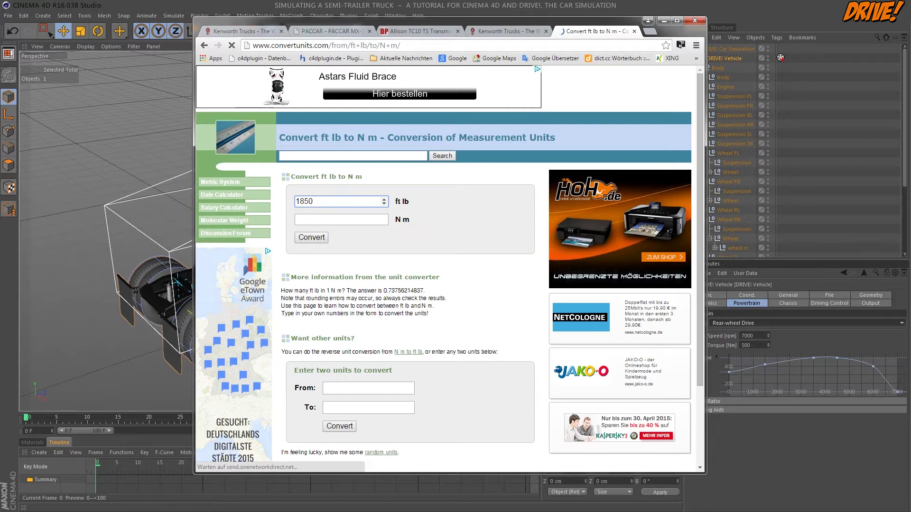
pyautogui.click(311, 238)
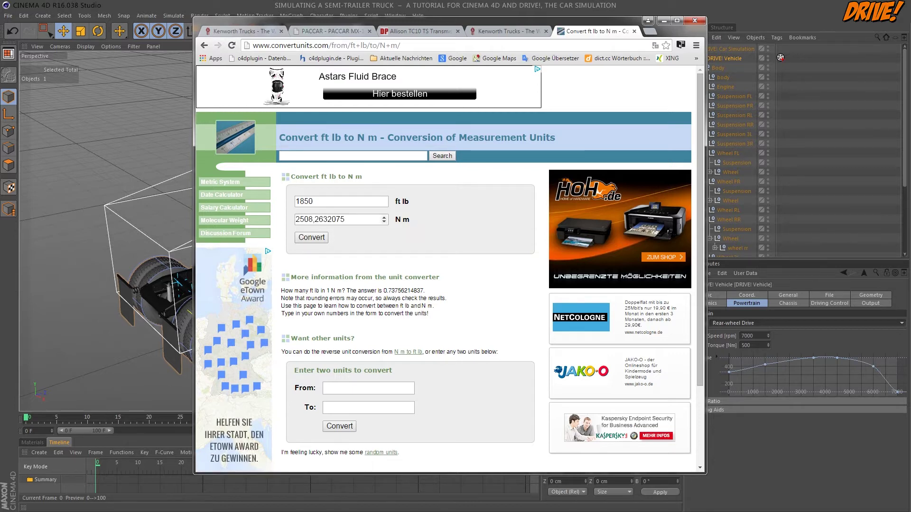
# Step: Back in Cinema 4D, set the vehicle's maximum torque to 2500 Nm and frame the entire torque curve
pyautogui.click(776, 347)
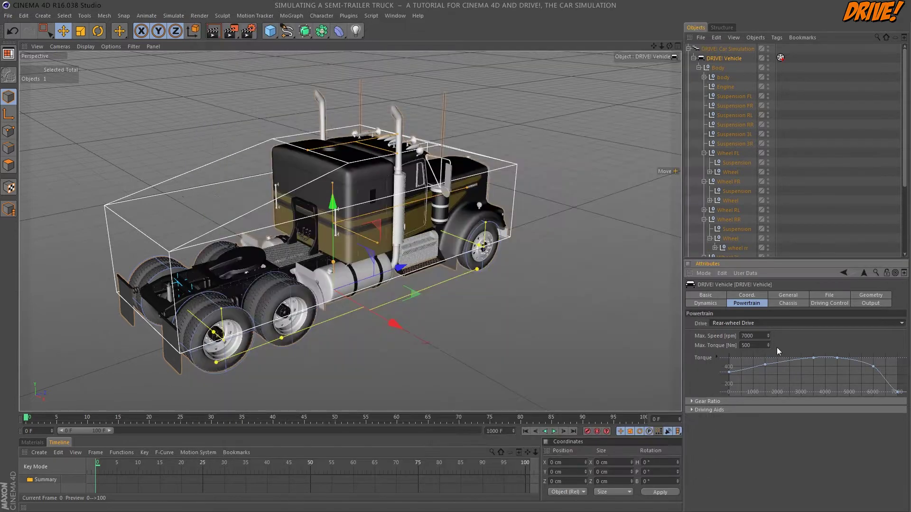
pyautogui.doubleClick(745, 346)
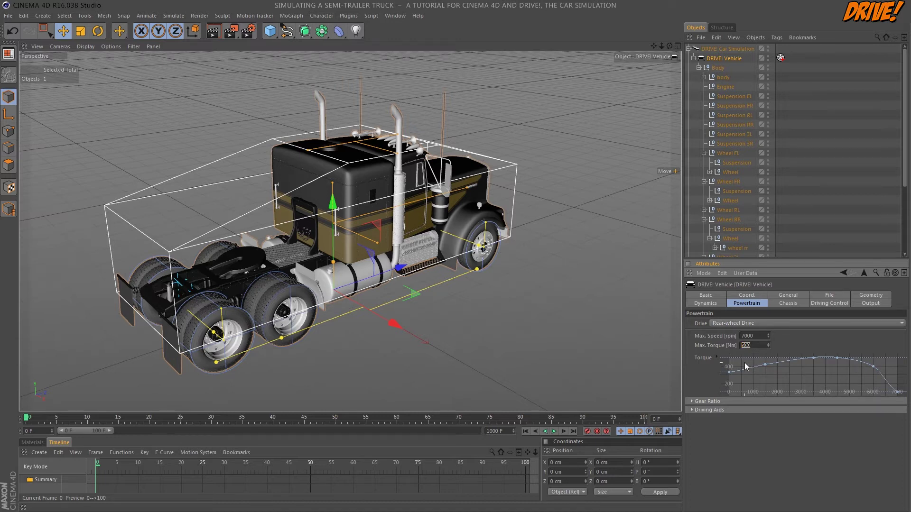
pyautogui.write('2500')
pyautogui.press('Return')
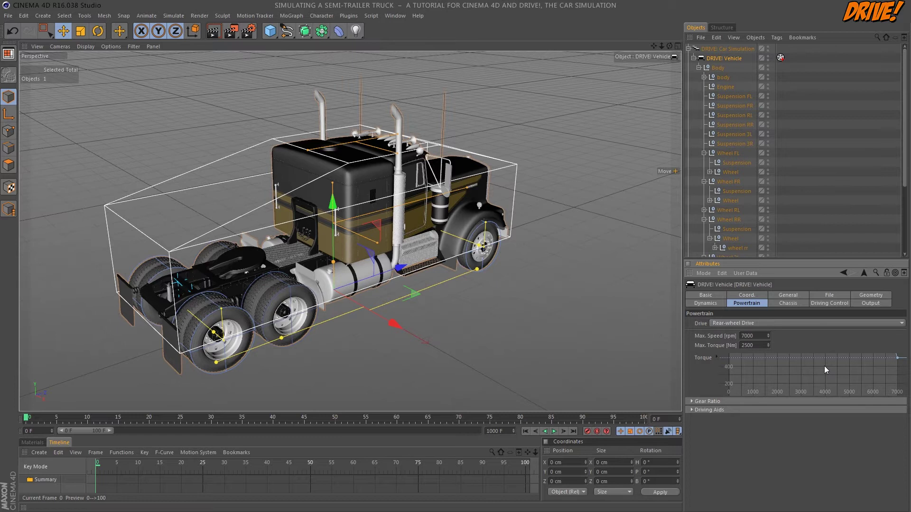
pyautogui.rightClick(823, 366)
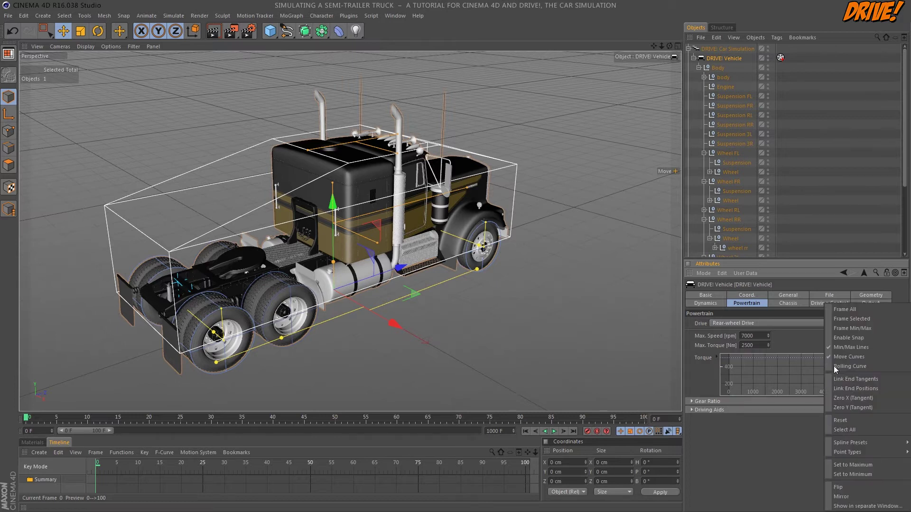
pyautogui.click(842, 309)
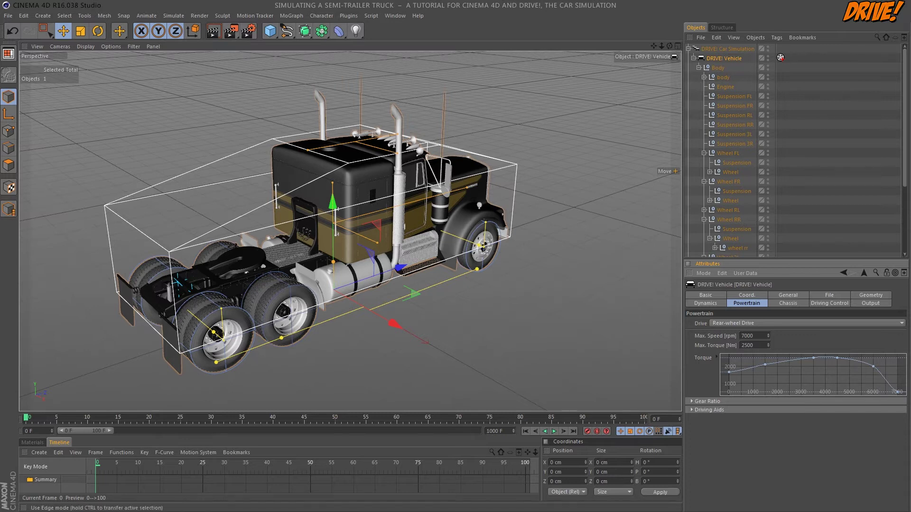
# Step: Using the MX-13 torque chart in the browser as reference, set the vehicle's maximum speed to 2500 rpm and frame the whole torque curve
pyautogui.hotkey('alt', 'Tab')
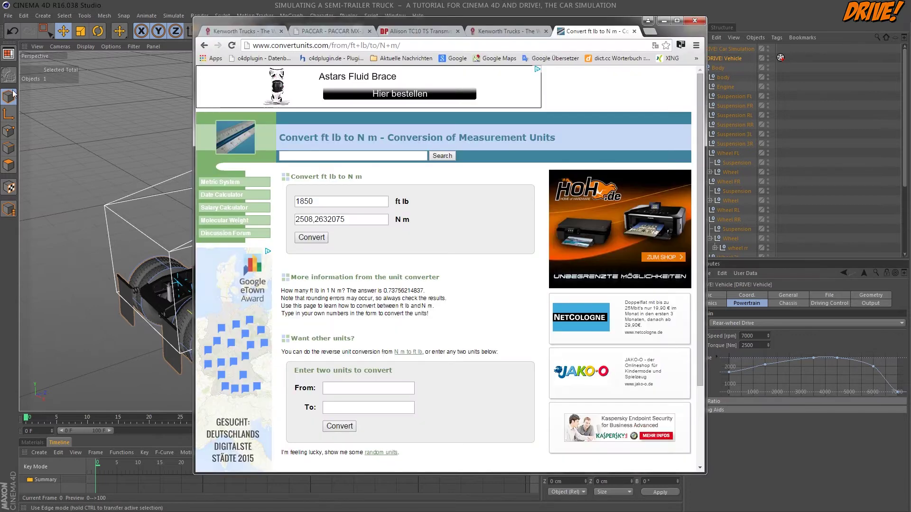
pyautogui.click(337, 31)
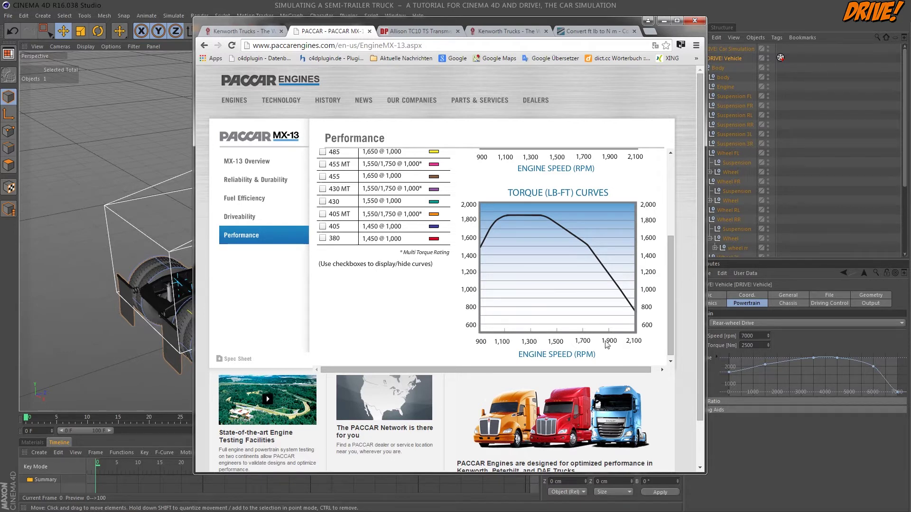
pyautogui.click(803, 426)
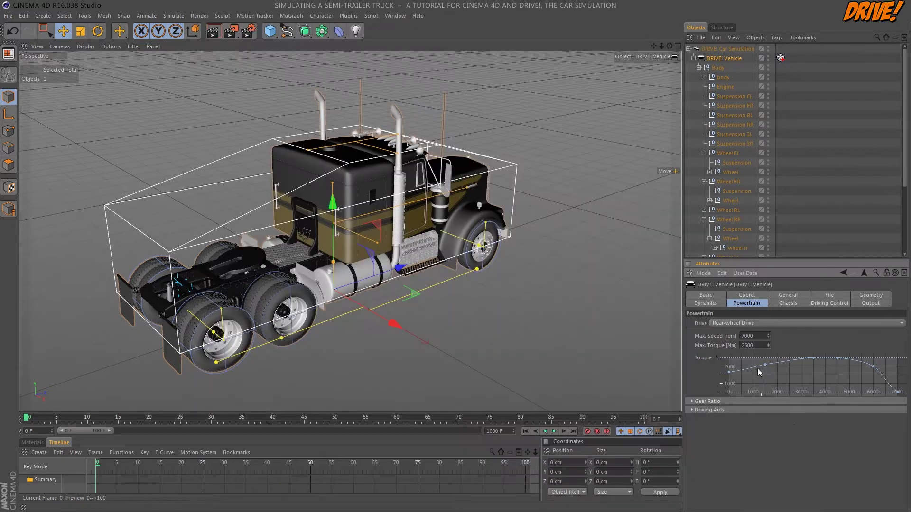
pyautogui.doubleClick(748, 336)
pyautogui.write('2500')
pyautogui.press('Return')
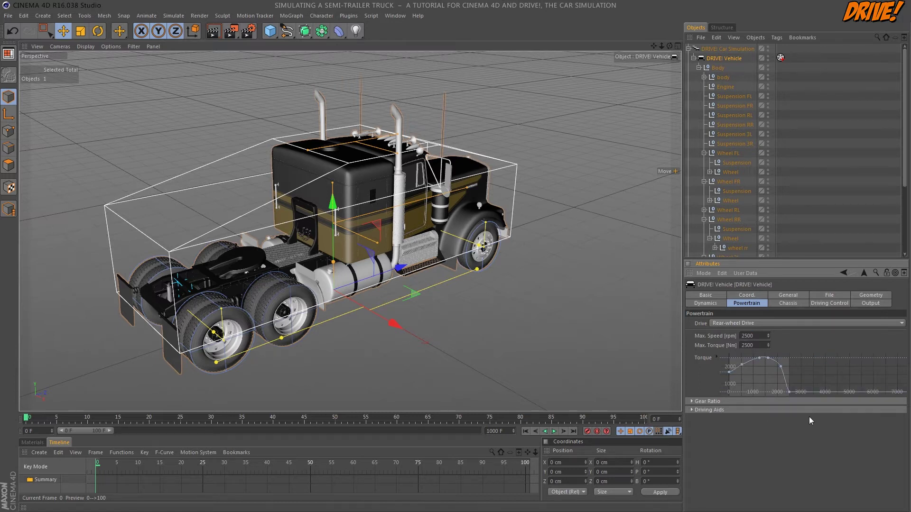
pyautogui.rightClick(835, 377)
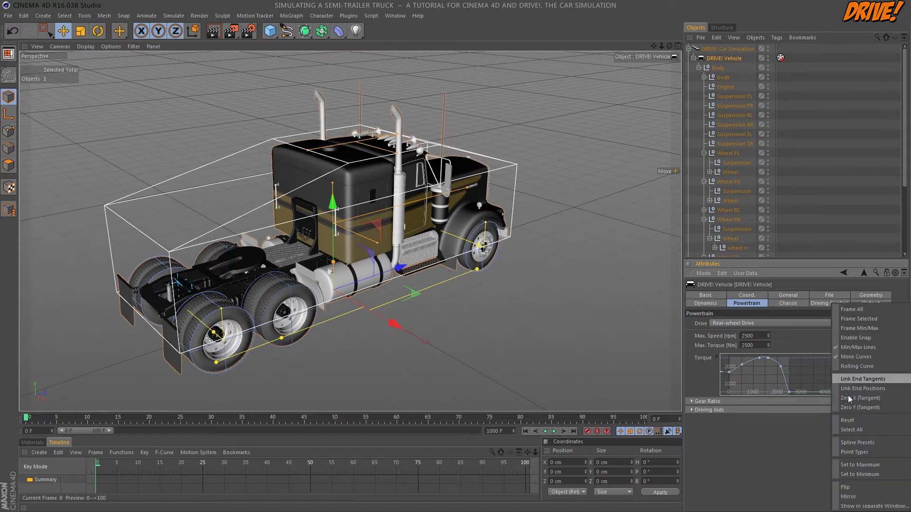
pyautogui.click(861, 310)
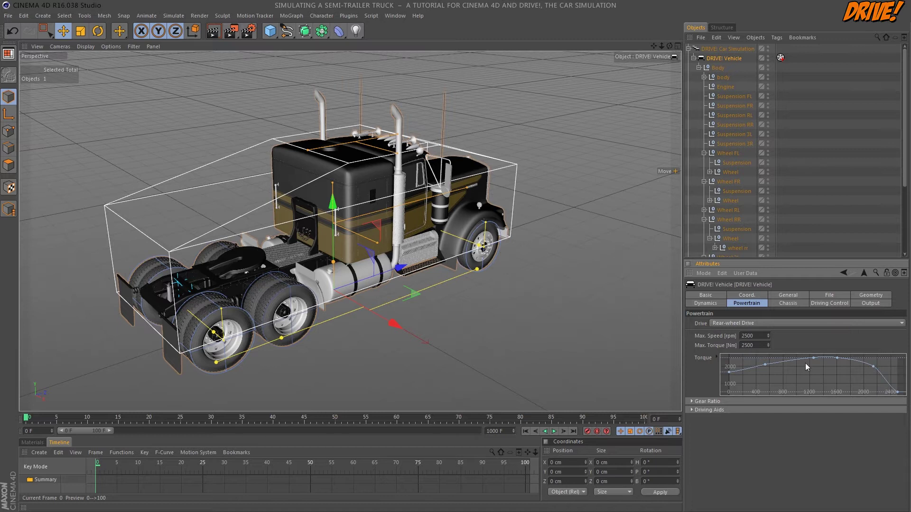
# Step: Consult the MX-13 torque chart in the browser and set the engine speeds of the torque curve's two peak points to 1100 and 1500 rpm
pyautogui.hotkey('alt', 'Tab')
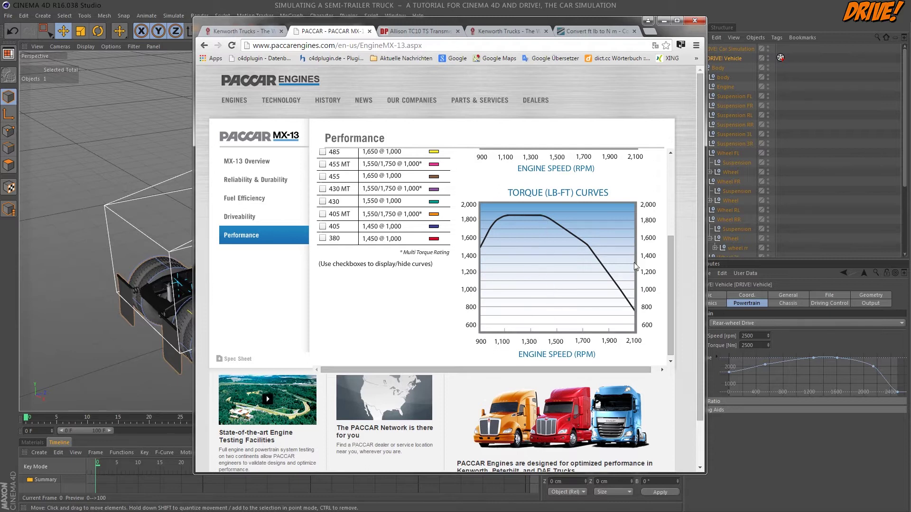
pyautogui.click(798, 353)
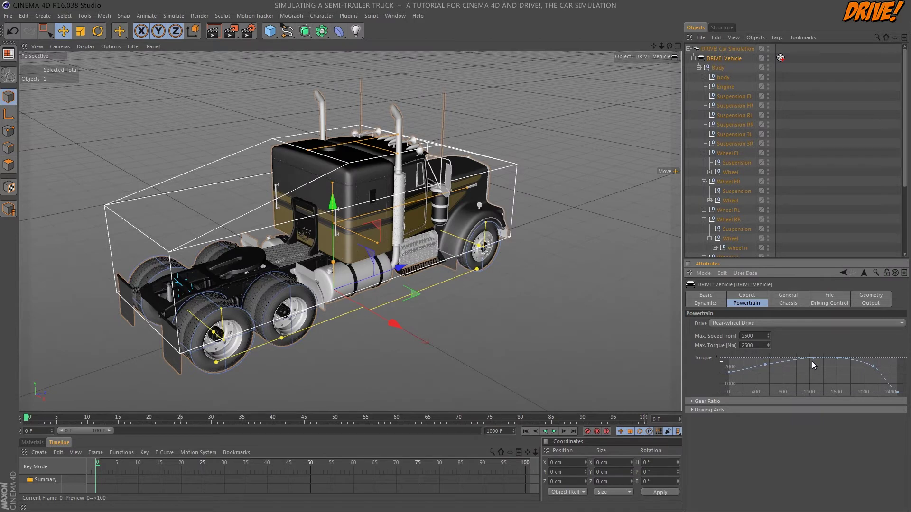
pyautogui.click(814, 359)
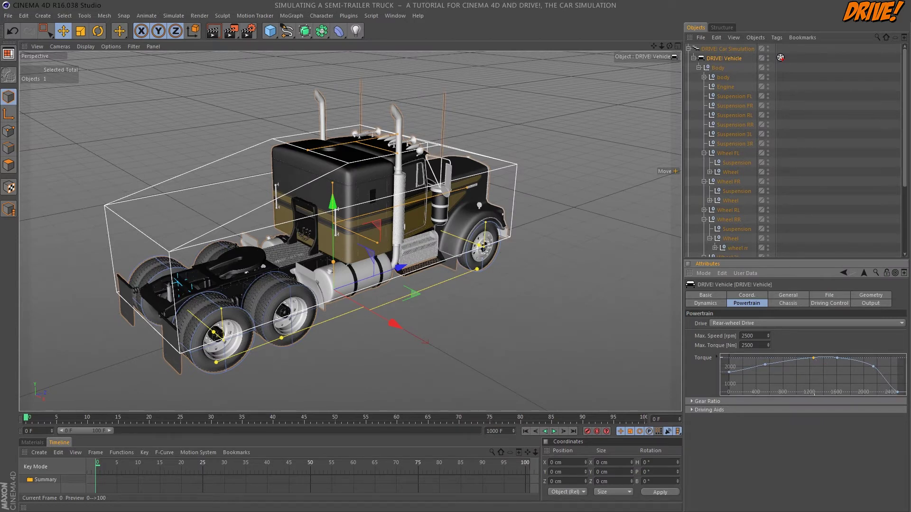
pyautogui.click(716, 358)
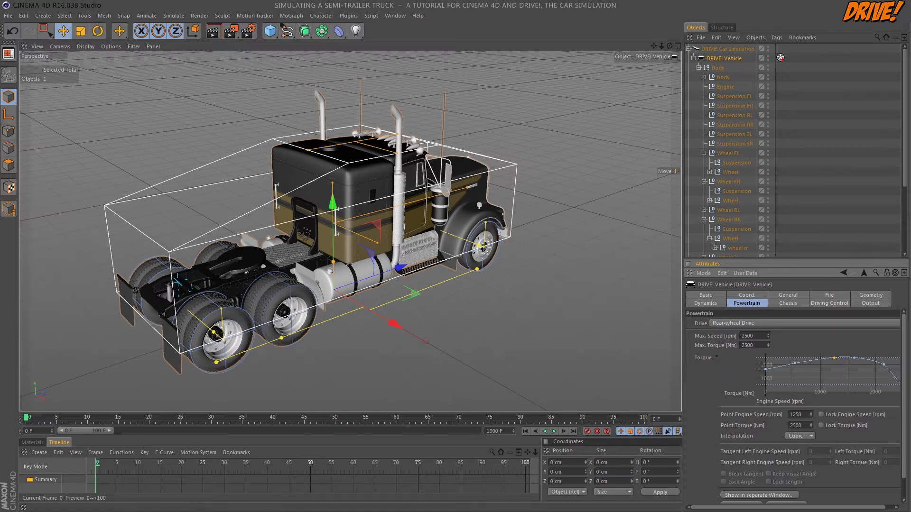
pyautogui.click(796, 414)
pyautogui.write('1100')
pyautogui.press('Return')
pyautogui.click(853, 357)
pyautogui.doubleClick(798, 415)
pyautogui.write('1500')
# Step: Reshape the rising start and falling end of the torque curve to resemble the reference chart, and collapse the curve's point details
pyautogui.moveTo(765, 370); pyautogui.dragTo(795, 371)
pyautogui.moveTo(883, 364); pyautogui.dragTo(883, 371)
pyautogui.click(716, 357)
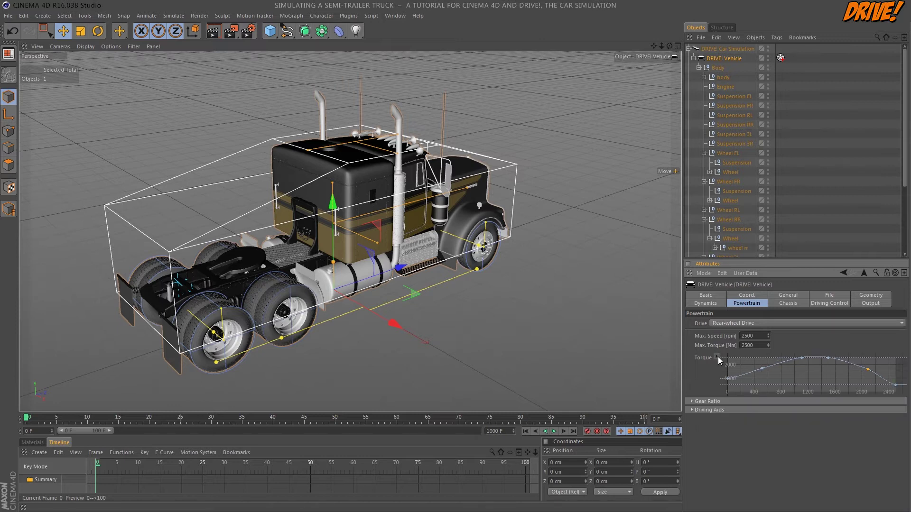
# Step: Expand the vehicle's gear ratio settings and look up the Allison TC10 transmission's gear ratio table in the browser
pyautogui.click(687, 401)
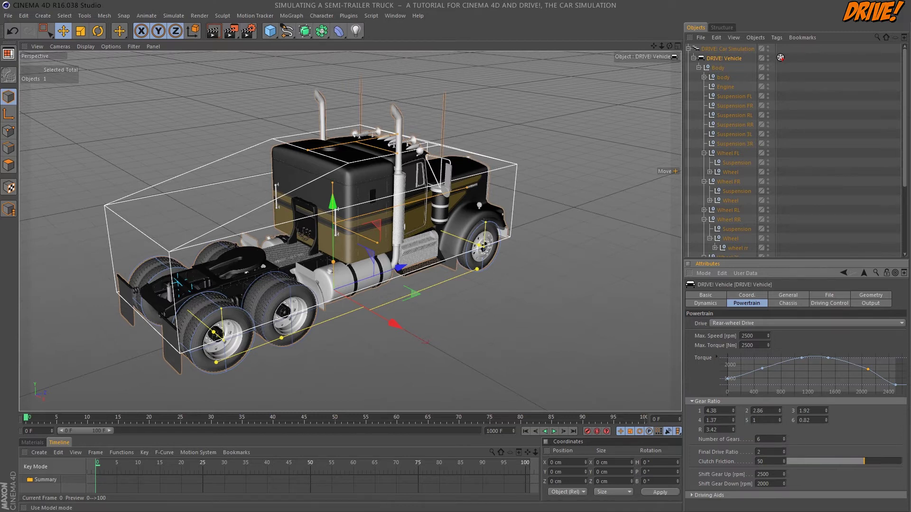
pyautogui.hotkey('alt', 'Tab')
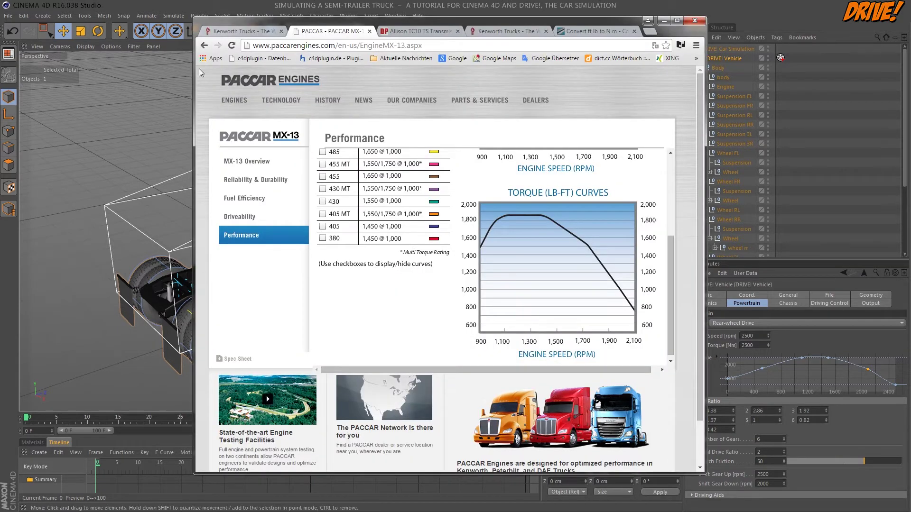
pyautogui.click(402, 32)
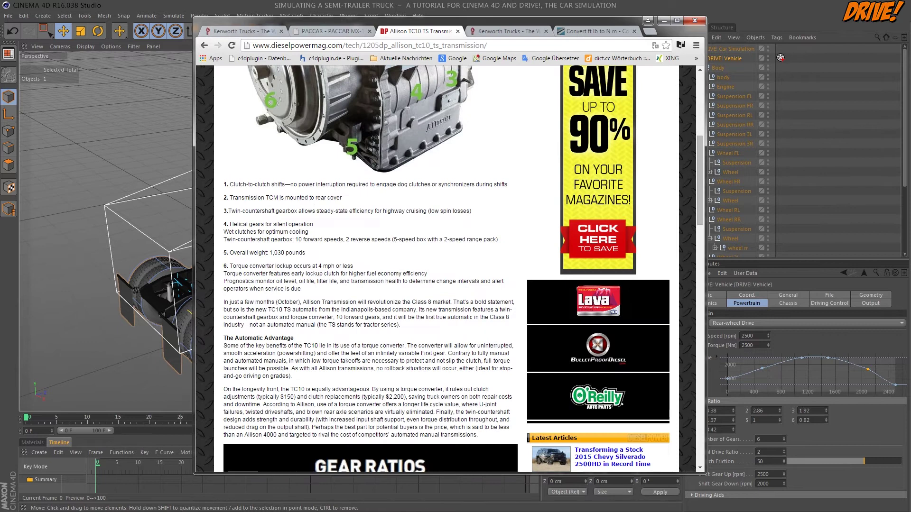
pyautogui.scroll(-5, 429, 301)
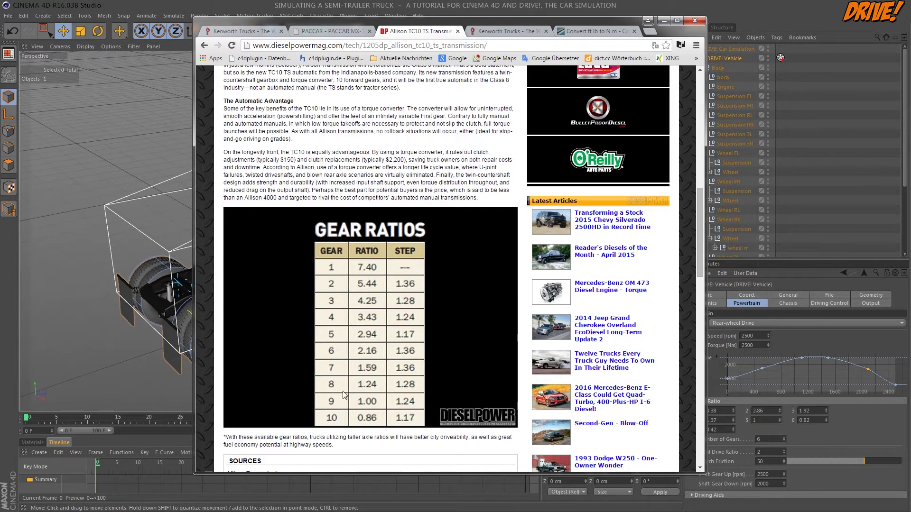
# Step: Return to Cinema 4D and set the vehicle's number of gears to 10
pyautogui.click(839, 343)
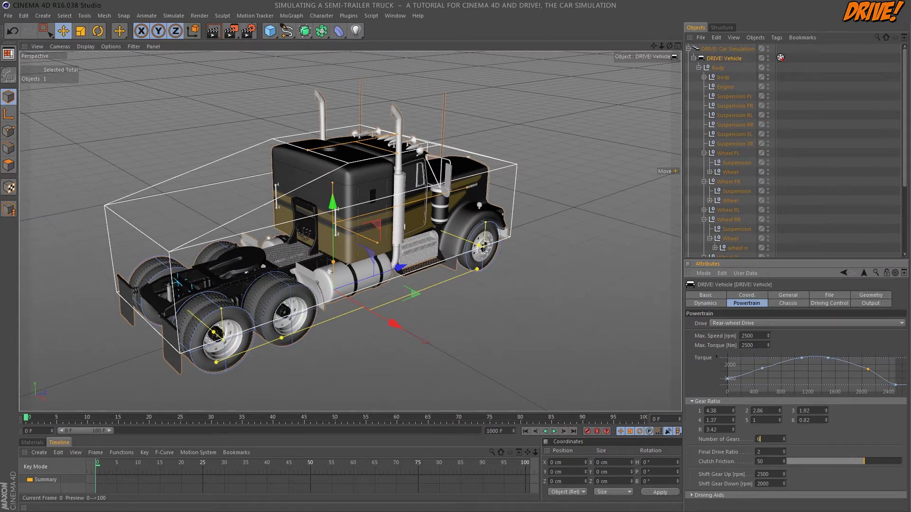
pyautogui.write('10')
pyautogui.press('Return')
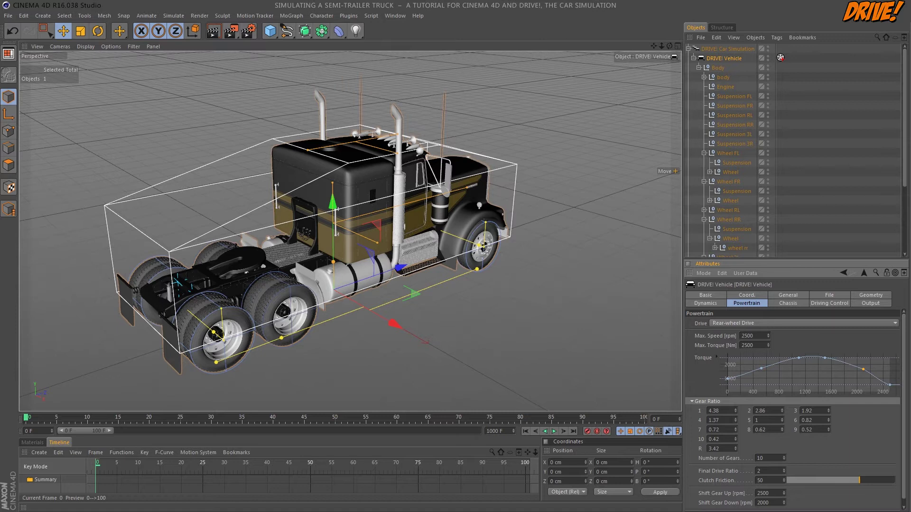
# Step: Enter the Allison TC10 ratios for gears 1 to 10: 7.4, 5.44, 4.25, 3.43, 2.94, 2.16, 1.59, 1.24, 1 and 0.86
pyautogui.doubleClick(714, 411)
pyautogui.write('7.4')
pyautogui.press('Tab')
pyautogui.write('43.42.94')
pyautogui.press('Tab')
pyautogui.write('2.16')
pyautogui.press('Tab')
pyautogui.press('Tab')
pyautogui.write('1')
pyautogui.press('Tab')
pyautogui.write('0')
pyautogui.write(',86')
# Step: Set the reverse gear ratio to 6 and the final drive ratio to 3.36
pyautogui.press('Tab')
pyautogui.write('63,36')
pyautogui.press('Return')
# Step: Set the powertrain to shift gear up at 1600 rpm and shift gear down at 1000 rpm
pyautogui.moveTo(903, 480)
pyautogui.mouseDown()
pyautogui.moveTo(904, 494)
pyautogui.moveTo(907, 485)
pyautogui.mouseUp()
pyautogui.moveTo(904, 490); pyautogui.dragTo(904, 497)
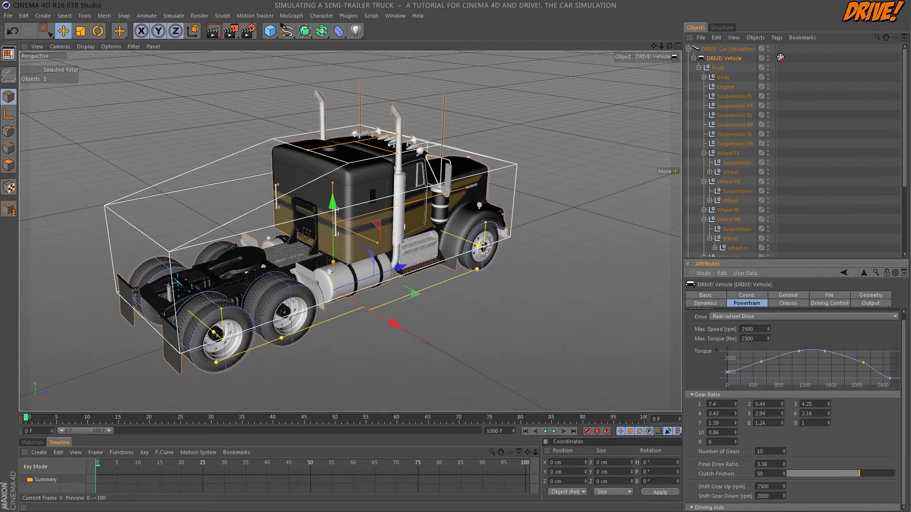
pyautogui.click(763, 496)
pyautogui.write('1100')
pyautogui.hotkey('shift', 'Tab')
pyautogui.write('1600')
pyautogui.click(769, 496)
pyautogui.moveTo(769, 497); pyautogui.dragTo(750, 498)
pyautogui.write('1000')
pyautogui.press('Return')
# Step: In the chassis settings, set front and rear spring rates to 36000 and both anti-roll bar spring rates to 20000
pyautogui.click(783, 303)
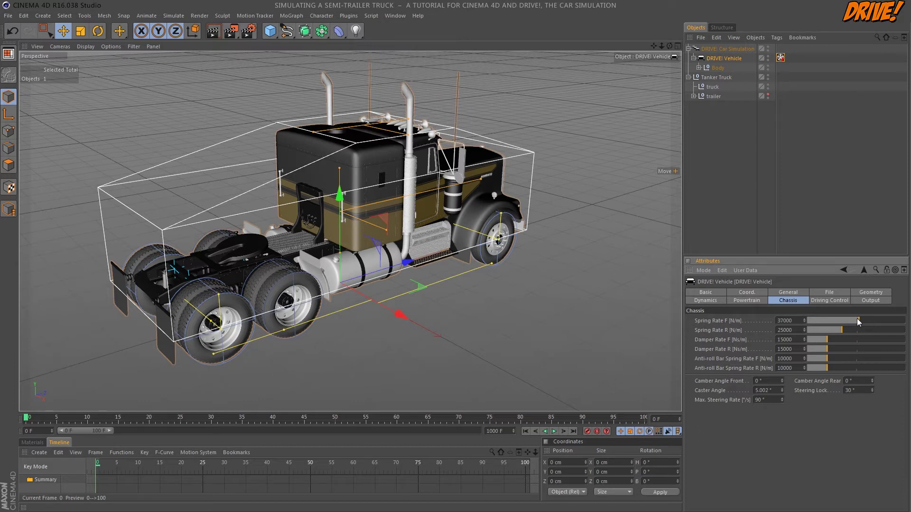
pyautogui.moveTo(857, 320); pyautogui.dragTo(855, 321)
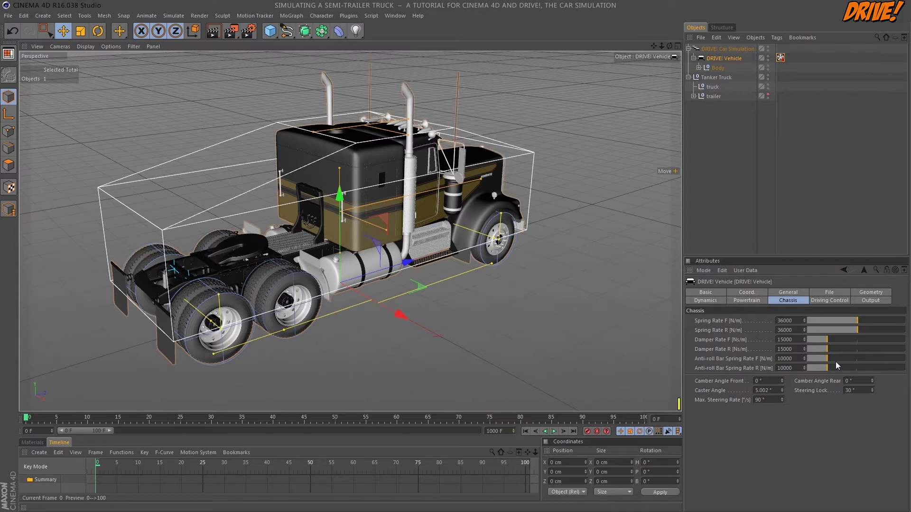
pyautogui.moveTo(830, 359); pyautogui.dragTo(841, 357)
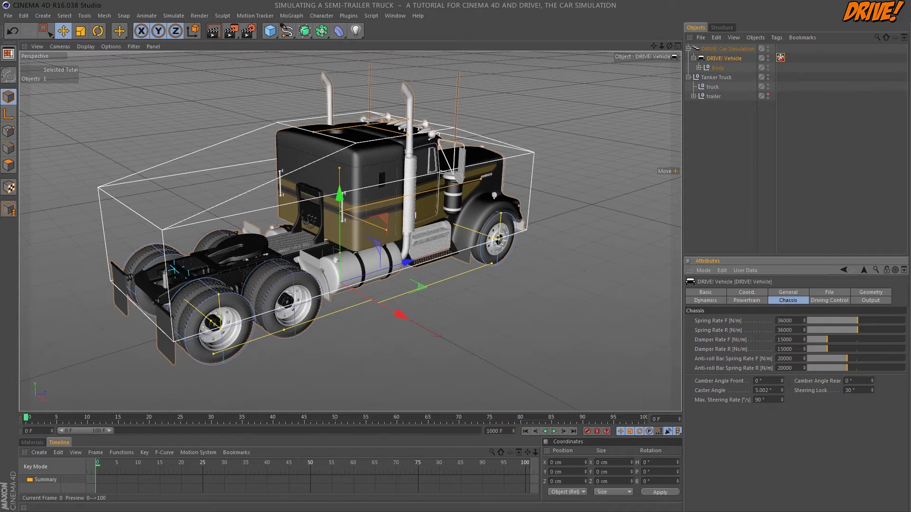
# Step: Set the chassis caster angle to 0°, the steering lock to 38° and the maximum steering rate to 30°/s
pyautogui.doubleClick(771, 390)
pyautogui.press('Tab')
pyautogui.write('3')
pyautogui.press('Tab')
pyautogui.click(758, 390)
# Step: Inspect the truck's front axle and suspension up close, temporarily hiding the front right wheel
pyautogui.click(668, 46)
pyautogui.moveTo(669, 46); pyautogui.dragTo(616, 40)
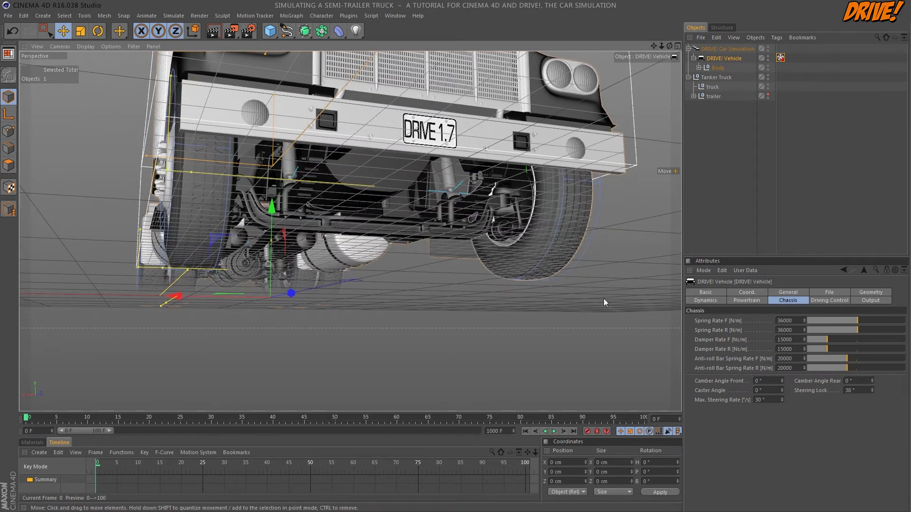
pyautogui.moveTo(669, 46); pyautogui.dragTo(668, 66)
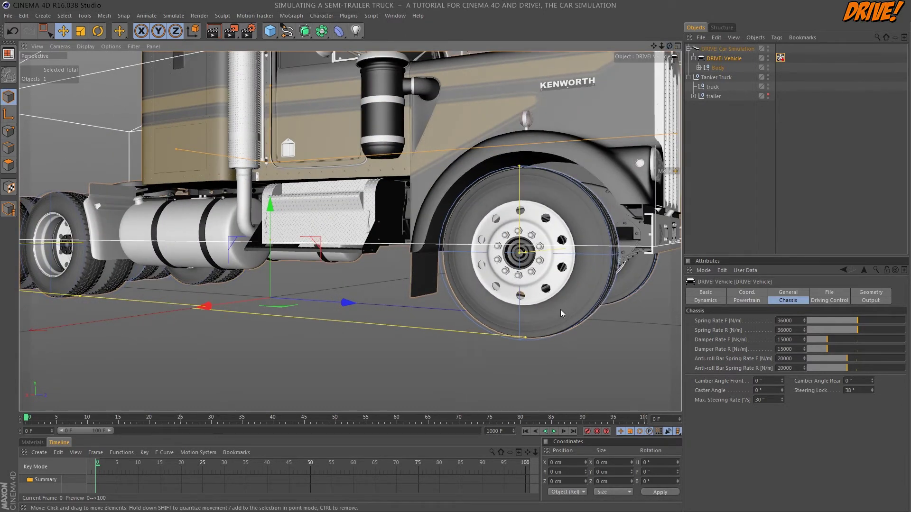
pyautogui.click(607, 285)
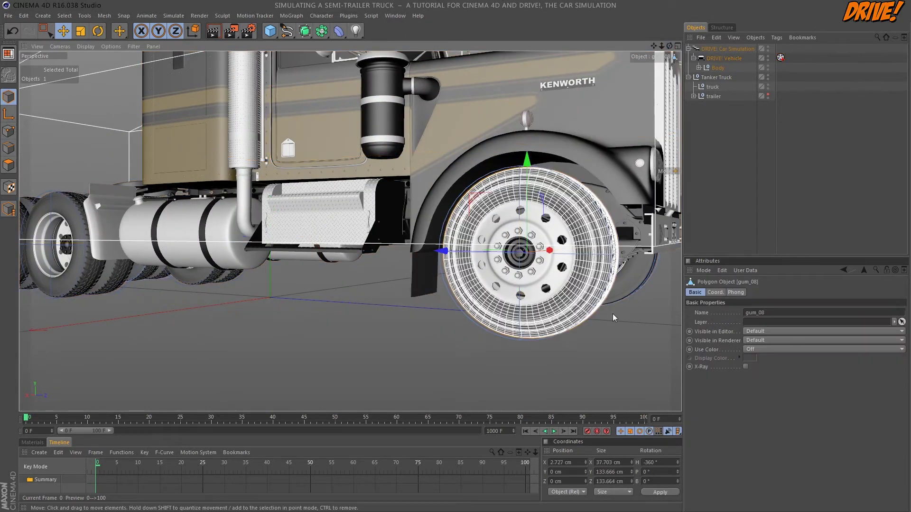
pyautogui.click(699, 67)
pyautogui.doubleClick(768, 180)
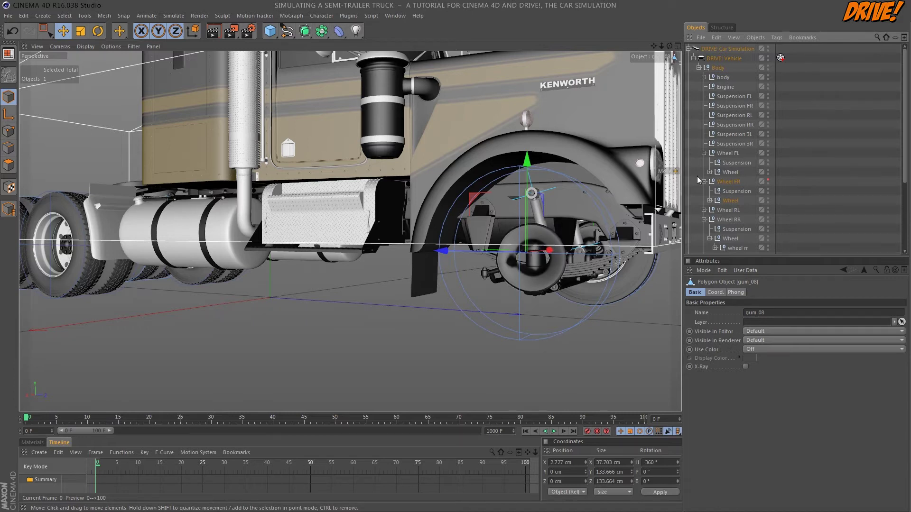
pyautogui.click(724, 58)
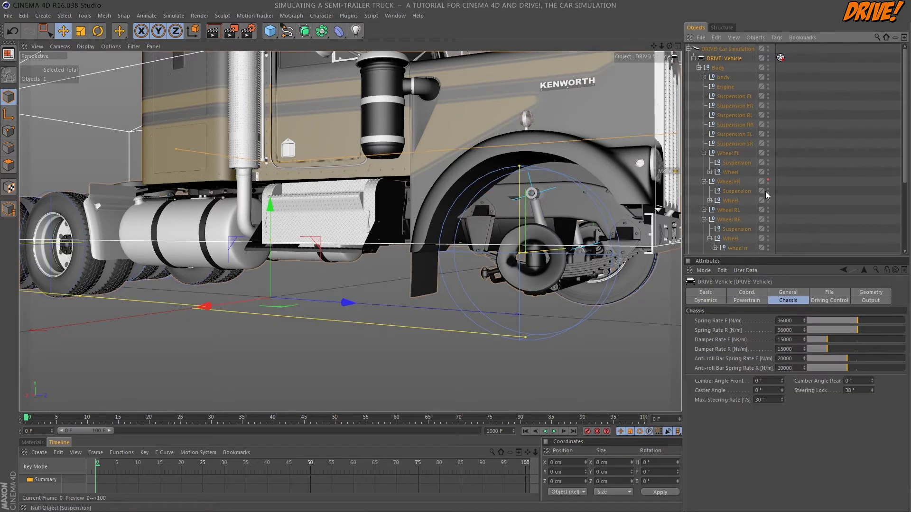
pyautogui.click(768, 181)
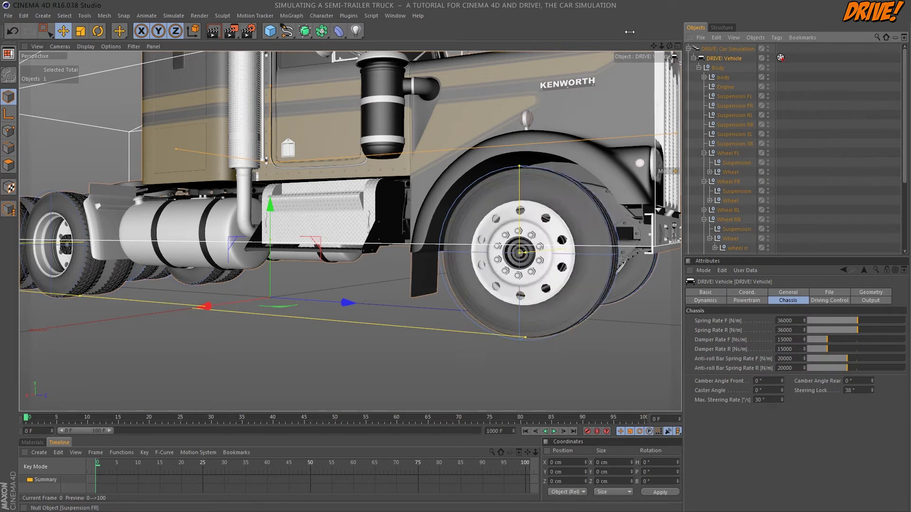
pyautogui.press('o')
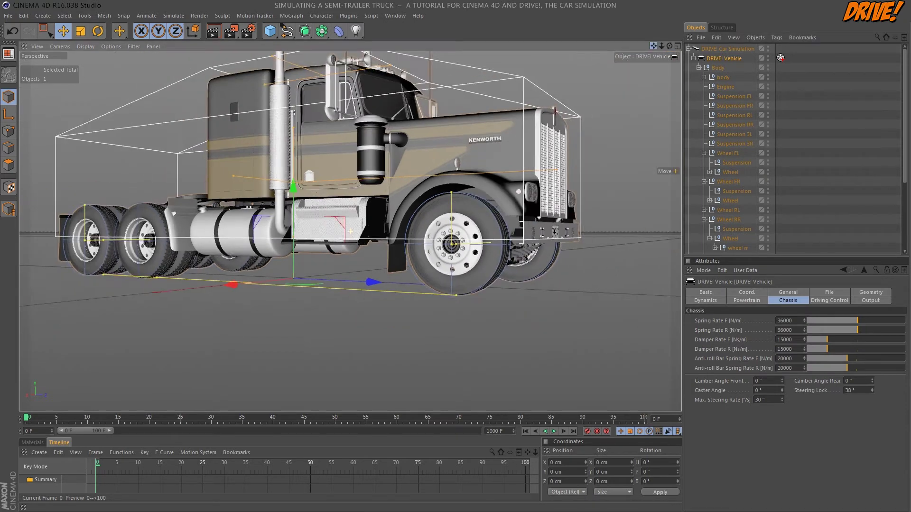
# Step: Switch to the top view and create a route for the vehicle from its driving control settings
pyautogui.click(677, 46)
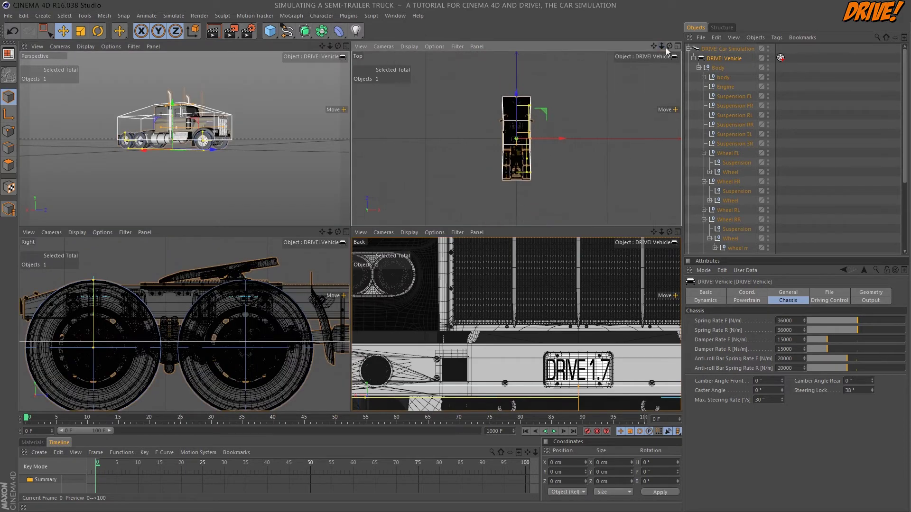
pyautogui.click(677, 46)
pyautogui.moveTo(653, 46); pyautogui.dragTo(699, 143)
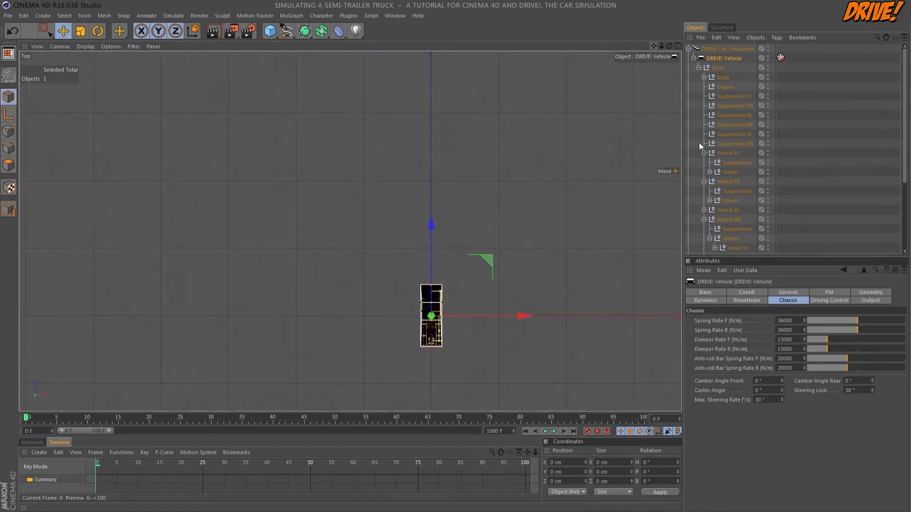
pyautogui.click(818, 299)
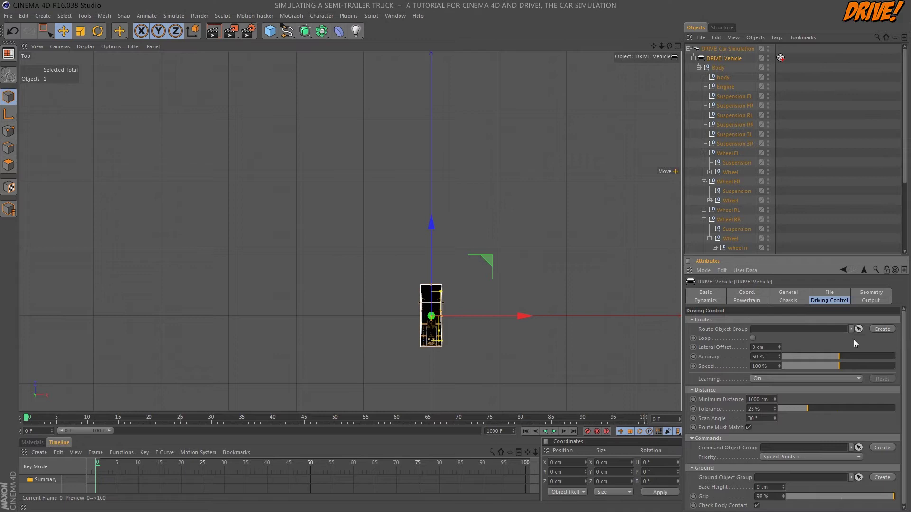
pyautogui.click(875, 329)
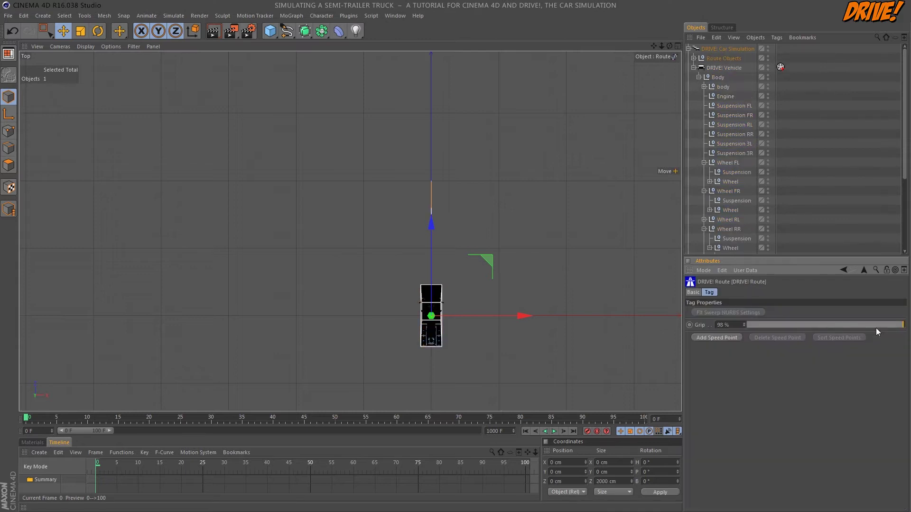
# Step: Expand the Route Objects group and examine the Route spline and its DRIVE! Route tag
pyautogui.click(713, 58)
pyautogui.click(694, 58)
pyautogui.click(721, 68)
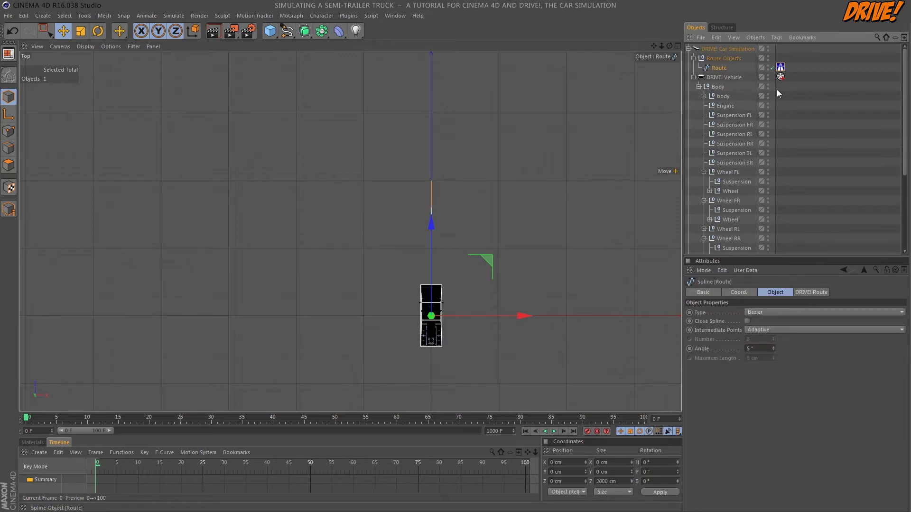
pyautogui.click(780, 67)
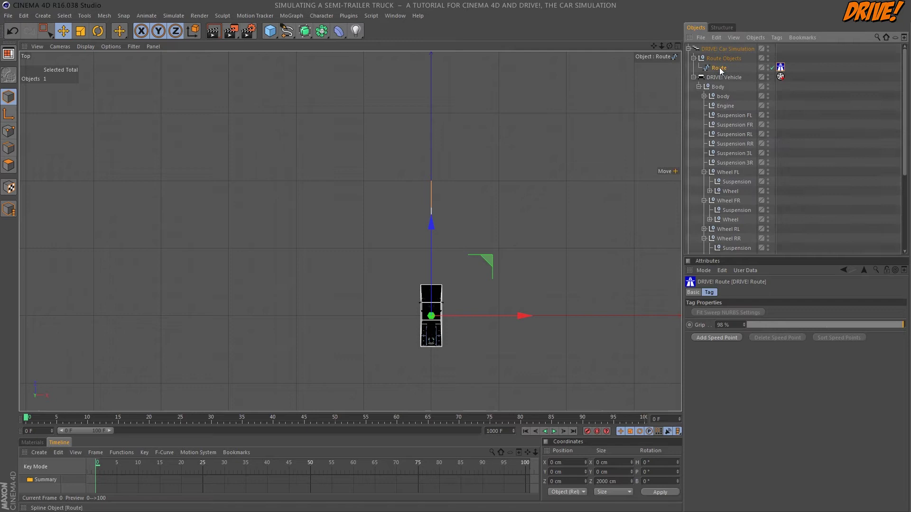
pyautogui.click(713, 68)
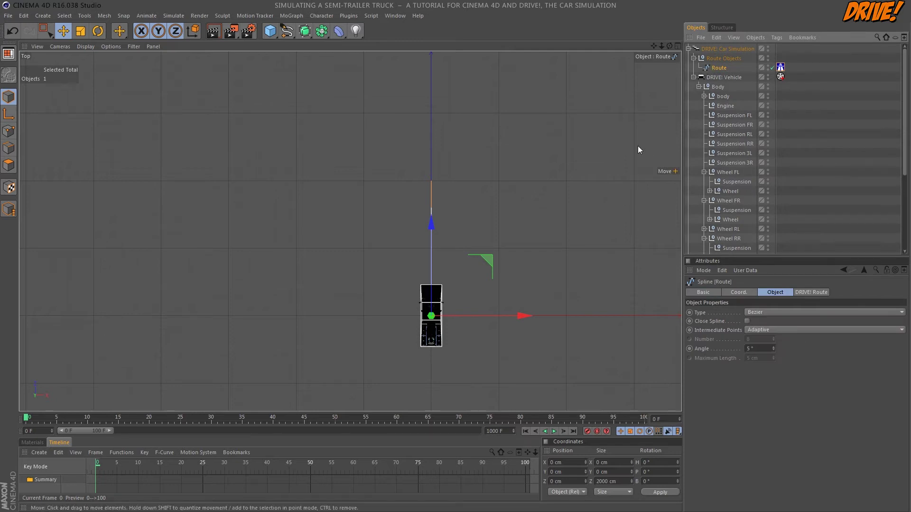
# Step: In point mode, extend the route spline beyond its straight start with six points looping around to the truck's left side
pyautogui.moveTo(654, 46); pyautogui.dragTo(679, 110)
pyautogui.click(9, 130)
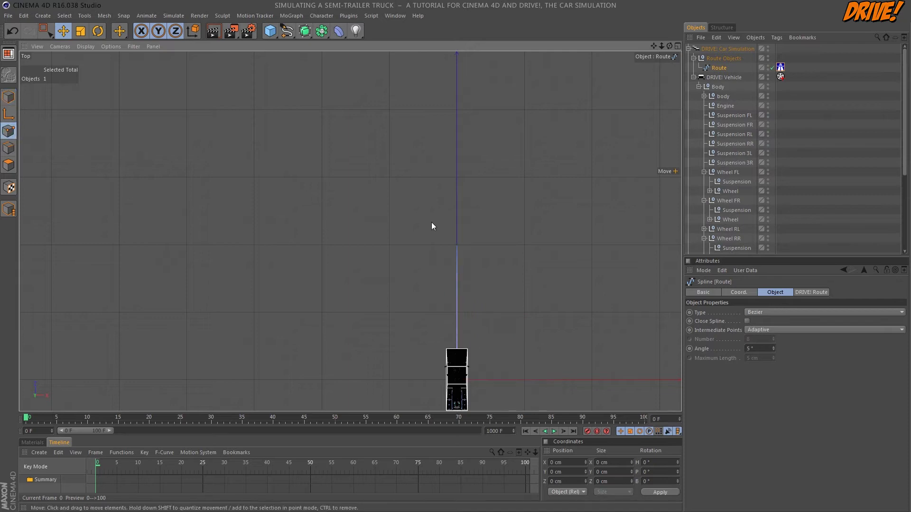
pyautogui.keyDown('ctrl'); pyautogui.click(419, 155); pyautogui.keyUp('ctrl')
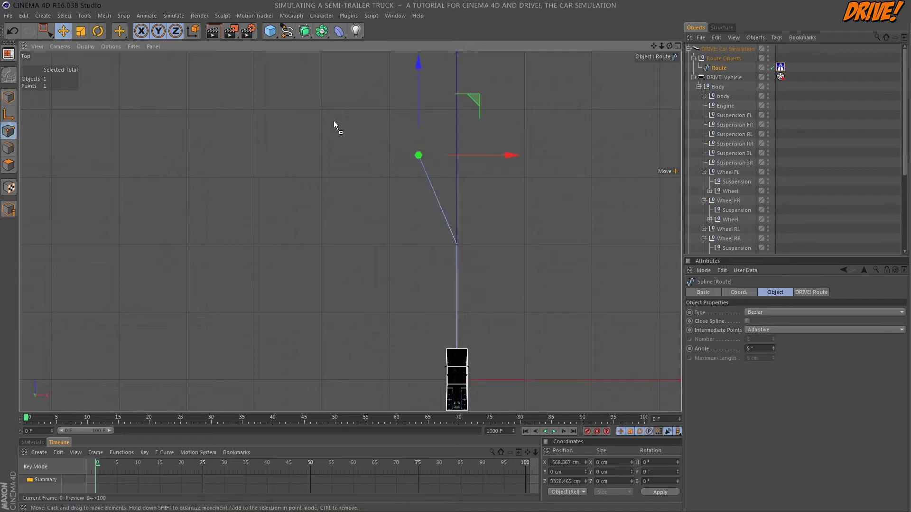
pyautogui.keyDown('ctrl'); pyautogui.click(334, 122); pyautogui.keyUp('ctrl')
pyautogui.keyDown('ctrl'); pyautogui.click(272, 178); pyautogui.keyUp('ctrl')
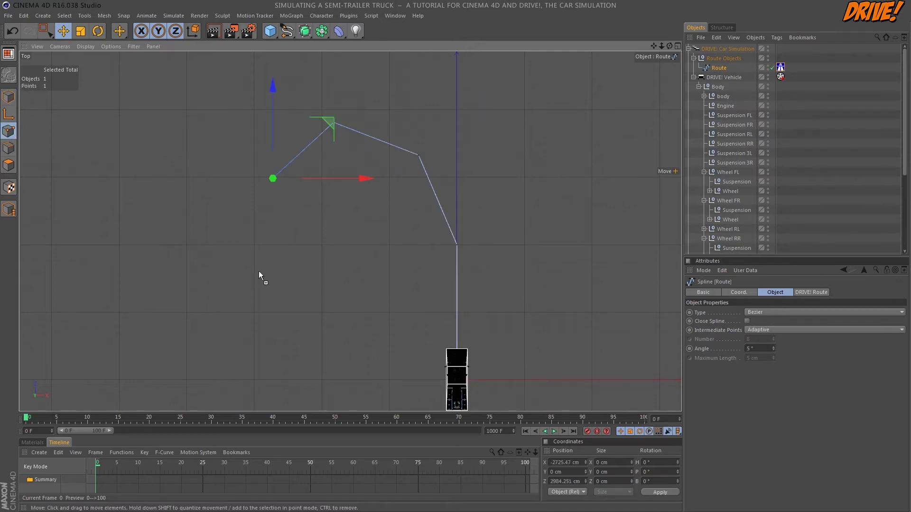
pyautogui.keyDown('ctrl'); pyautogui.click(269, 276); pyautogui.keyUp('ctrl')
pyautogui.keyDown('ctrl'); pyautogui.click(313, 372); pyautogui.keyUp('ctrl')
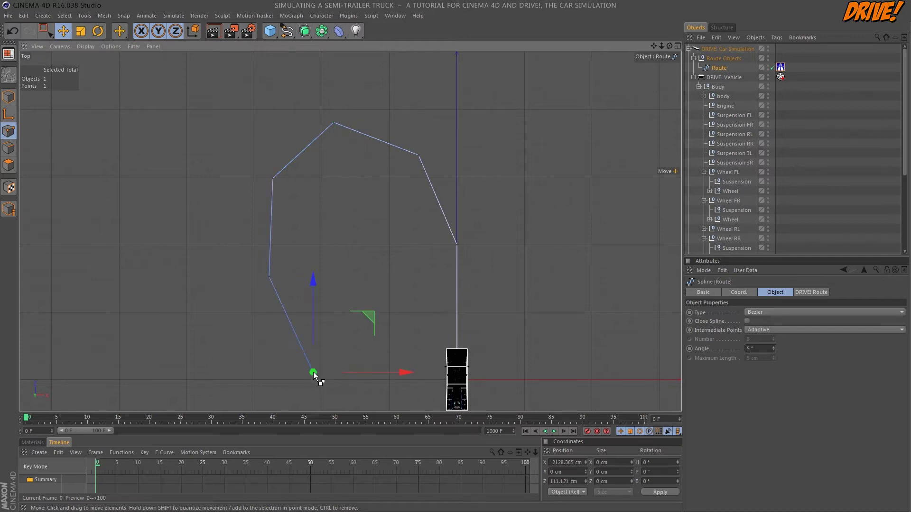
pyautogui.moveTo(653, 48); pyautogui.dragTo(606, 169)
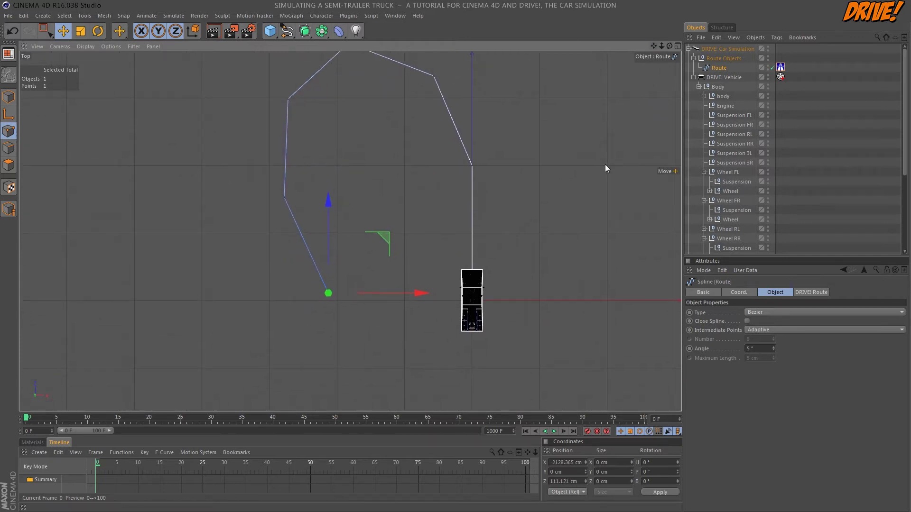
pyautogui.keyDown('ctrl'); pyautogui.click(332, 354); pyautogui.keyUp('ctrl')
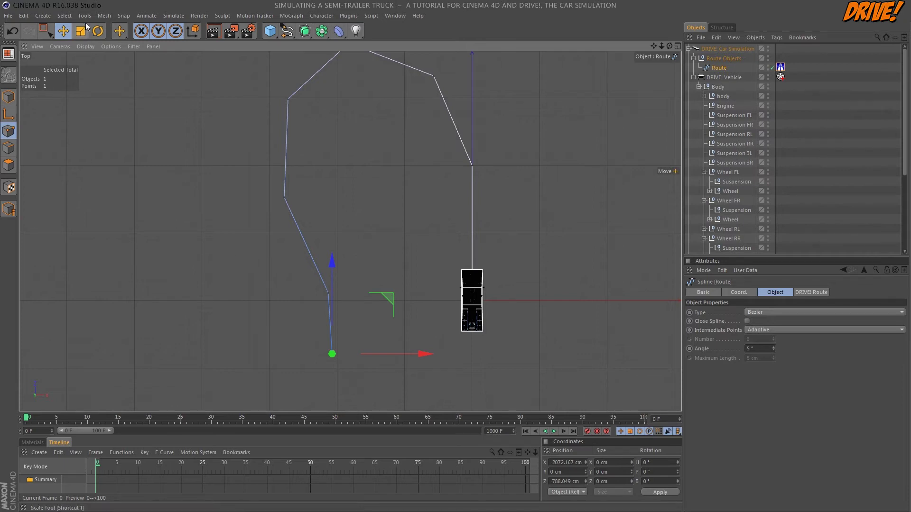
# Step: Select all route points except the starting one and apply soft interpolation to them
pyautogui.click(50, 30)
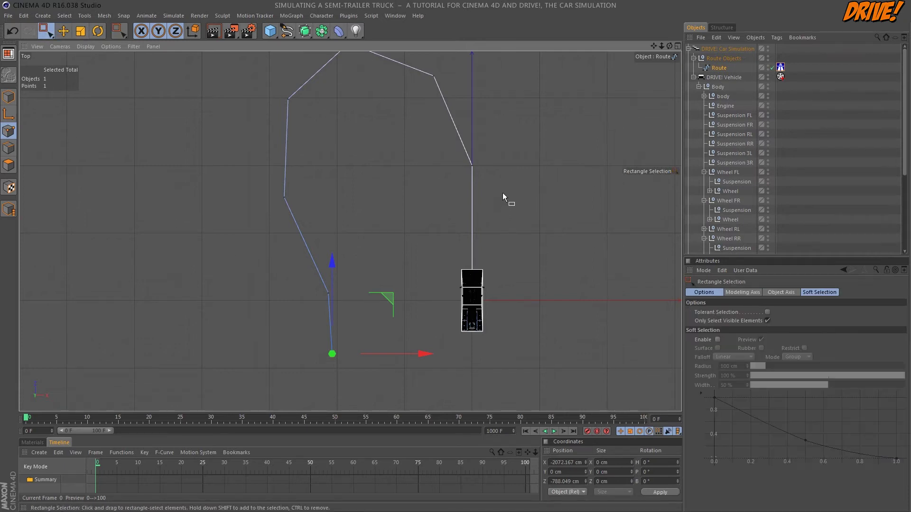
pyautogui.moveTo(653, 46); pyautogui.dragTo(651, 57)
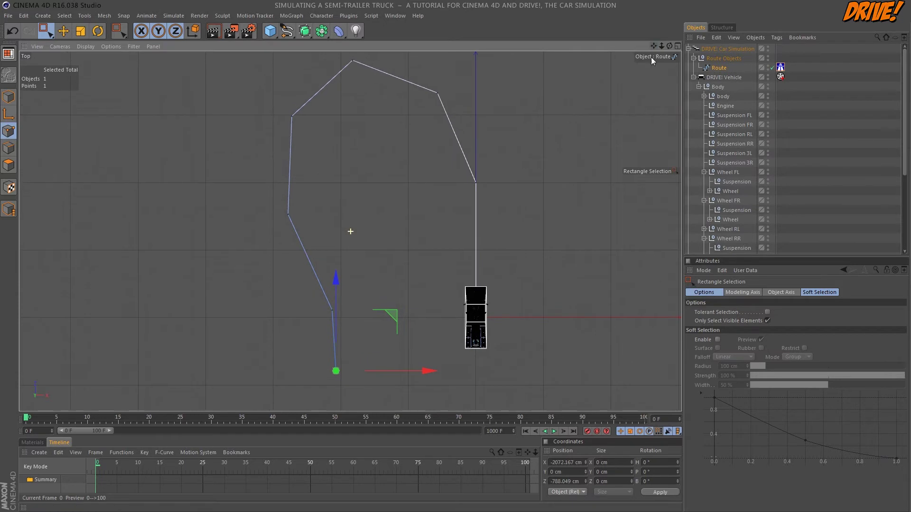
pyautogui.moveTo(527, 237); pyautogui.dragTo(221, 58)
pyautogui.keyDown('shift'); pyautogui.moveTo(280, 275); pyautogui.dragTo(358, 373); pyautogui.keyUp('shift')
pyautogui.click(104, 15)
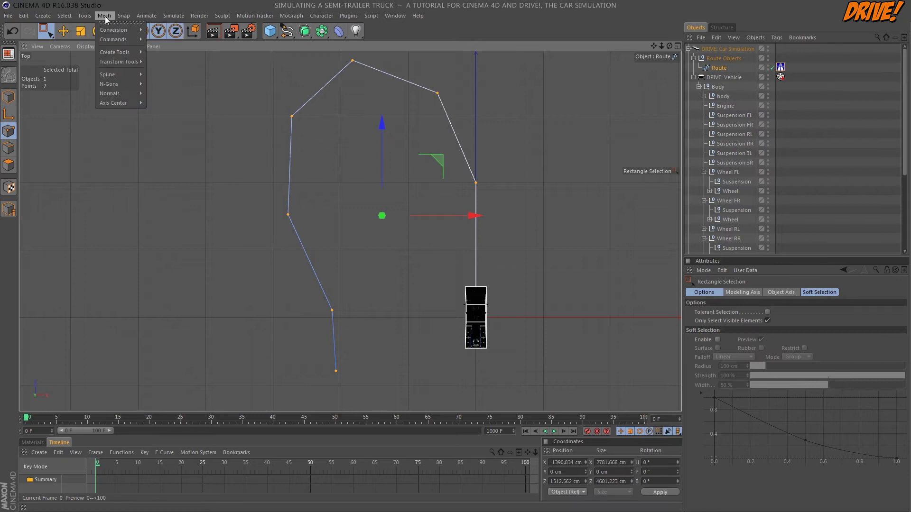
pyautogui.moveTo(110, 76)
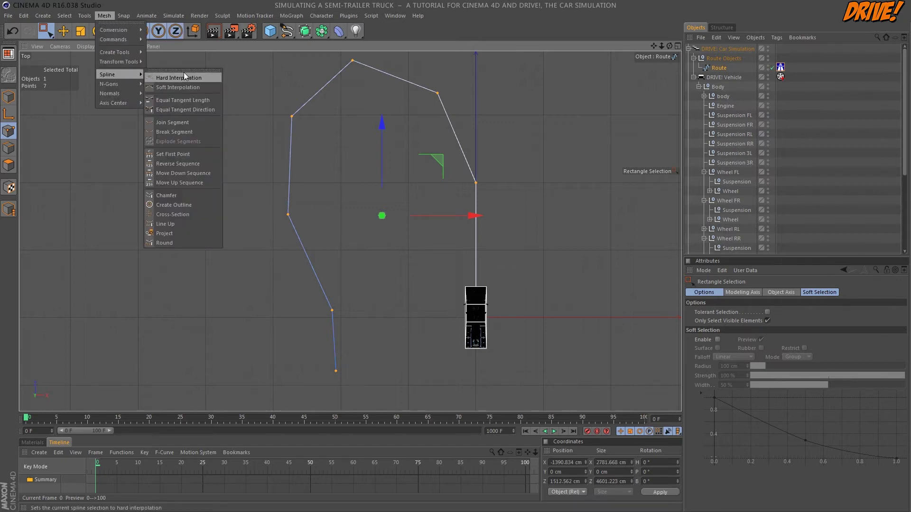
pyautogui.click(181, 87)
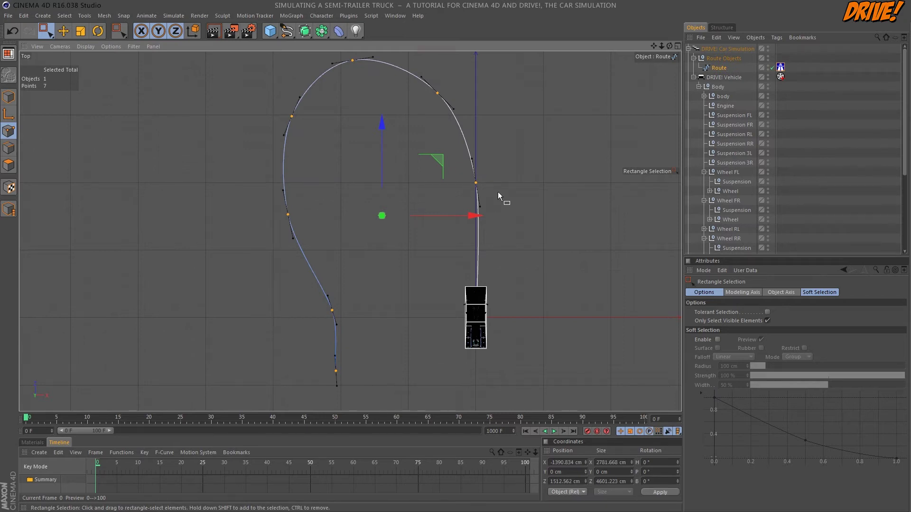
# Step: Align the tangent of the route's second point so the segment ahead of the truck is straight, and clear the point selection
pyautogui.click(475, 183)
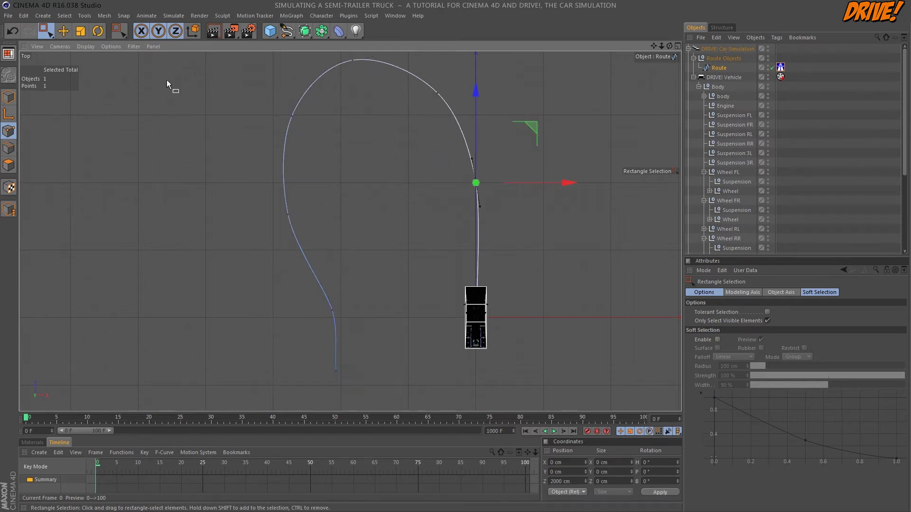
pyautogui.click(63, 31)
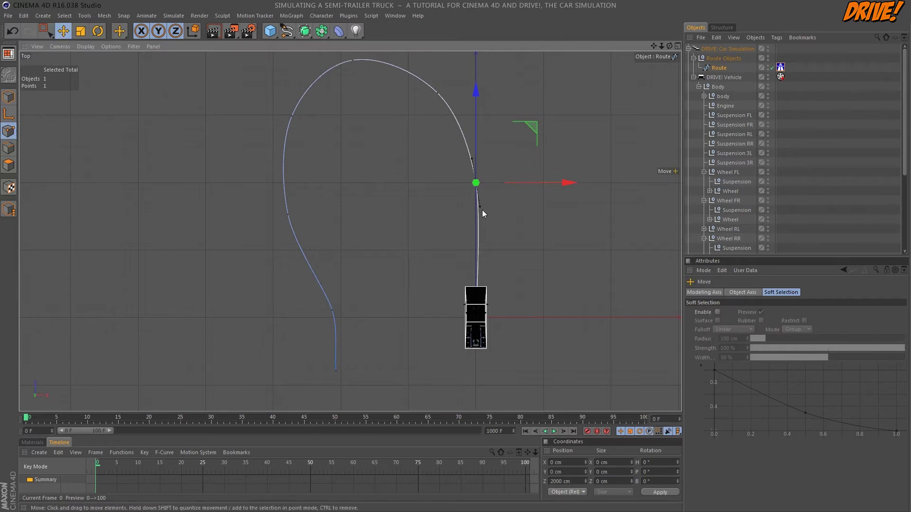
pyautogui.moveTo(479, 208); pyautogui.dragTo(476, 207)
pyautogui.click(537, 256)
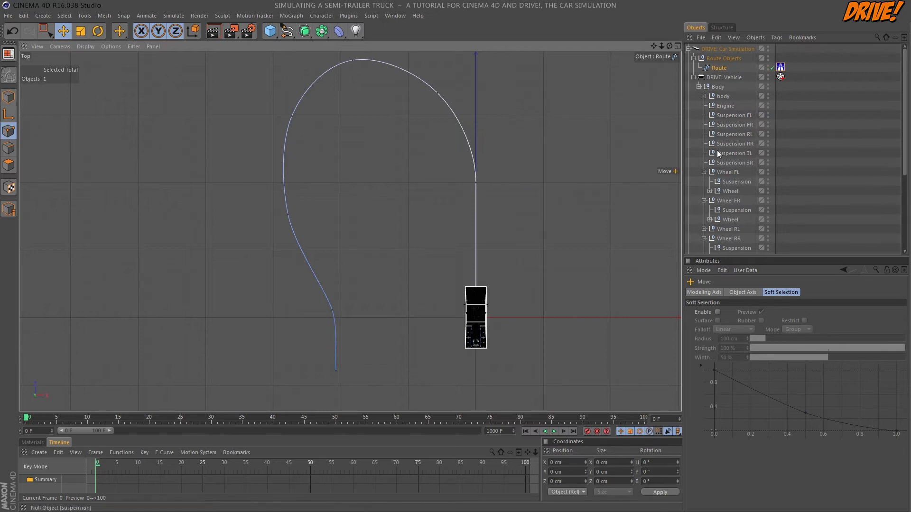
# Step: Add a speed point of 20 kph to the Route's DRIVE! tag and position it at about 15.3 % of the route
pyautogui.click(780, 67)
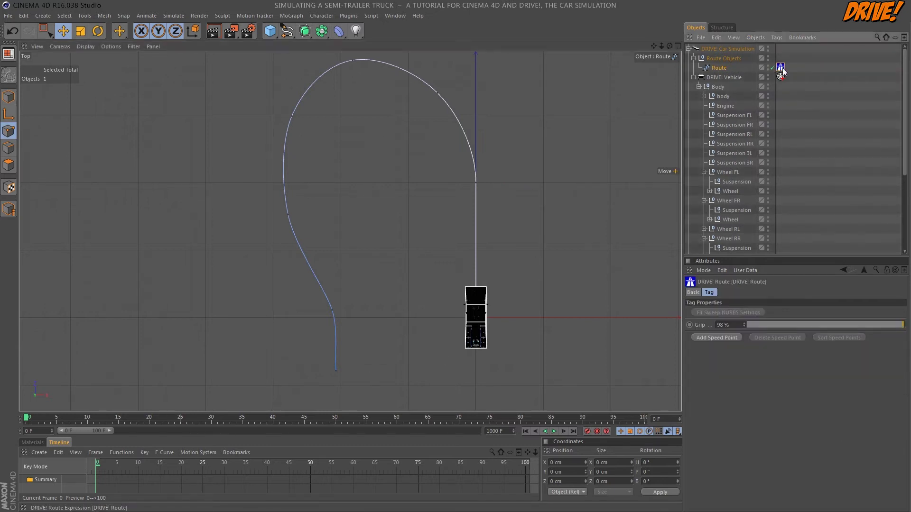
pyautogui.click(696, 337)
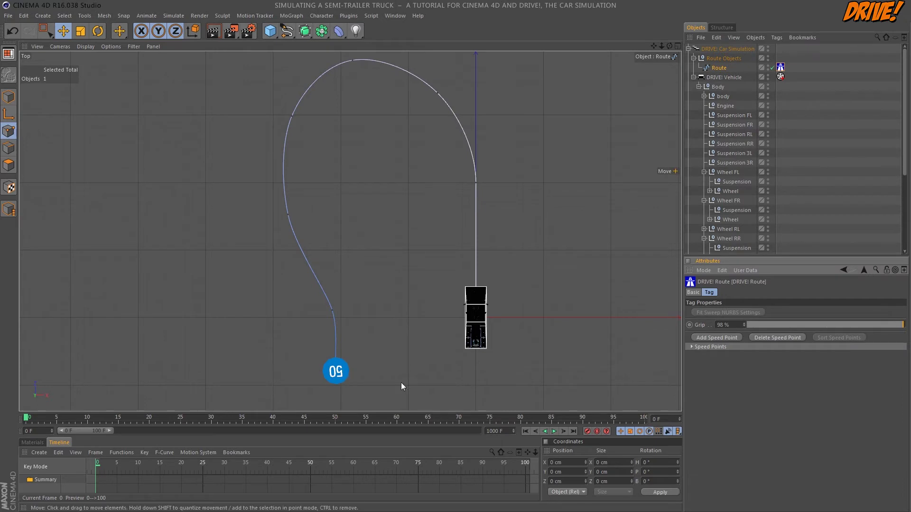
pyautogui.click(692, 347)
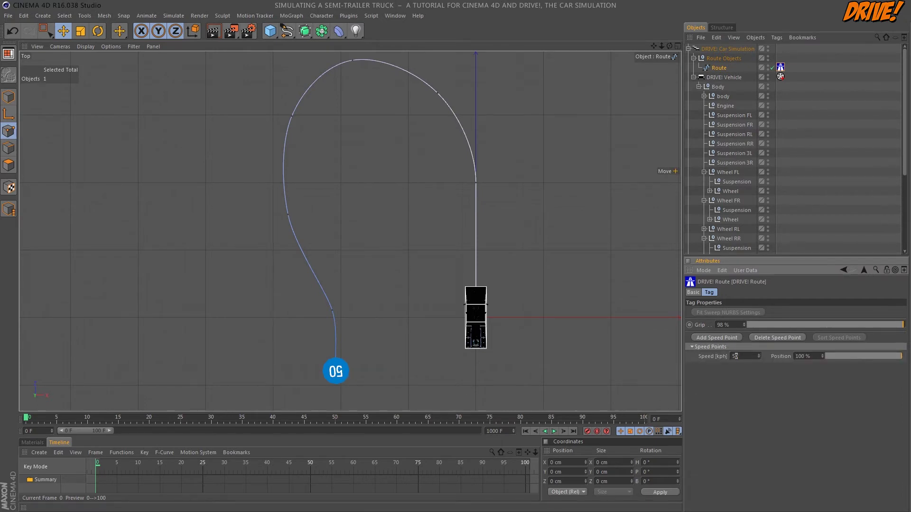
pyautogui.write('2')
pyautogui.moveTo(891, 357); pyautogui.dragTo(836, 362)
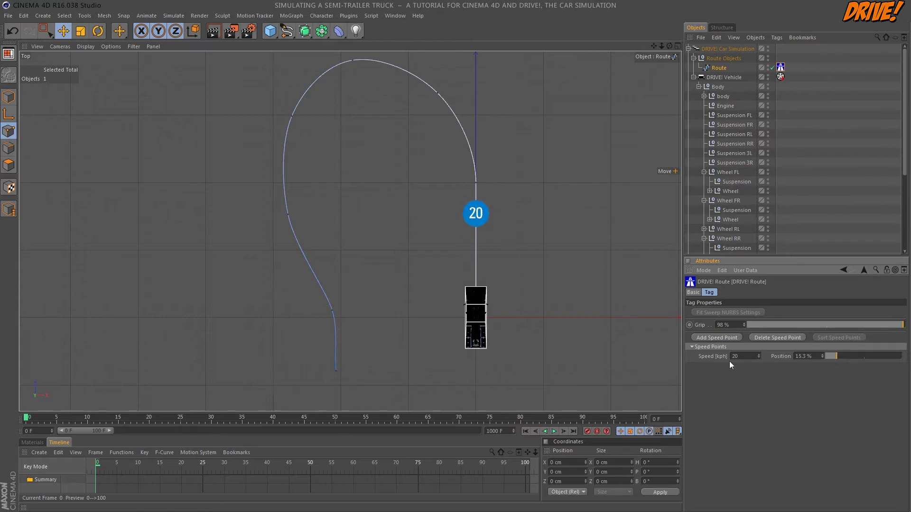
# Step: Add a second speed point of 40 kph at 100 % of the route
pyautogui.click(708, 337)
pyautogui.moveTo(836, 366)
pyautogui.mouseDown()
pyautogui.moveTo(888, 366)
pyautogui.moveTo(898, 377)
pyautogui.mouseUp()
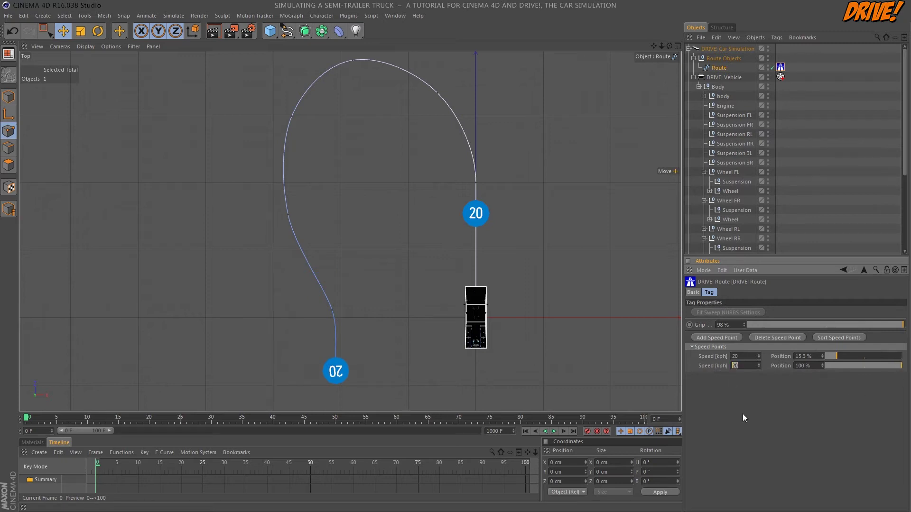
pyautogui.write('40')
# Step: Extend the preview range to 1000 frames and play the truck simulation in the Top view past the first speed point
pyautogui.moveTo(111, 431); pyautogui.dragTo(479, 430)
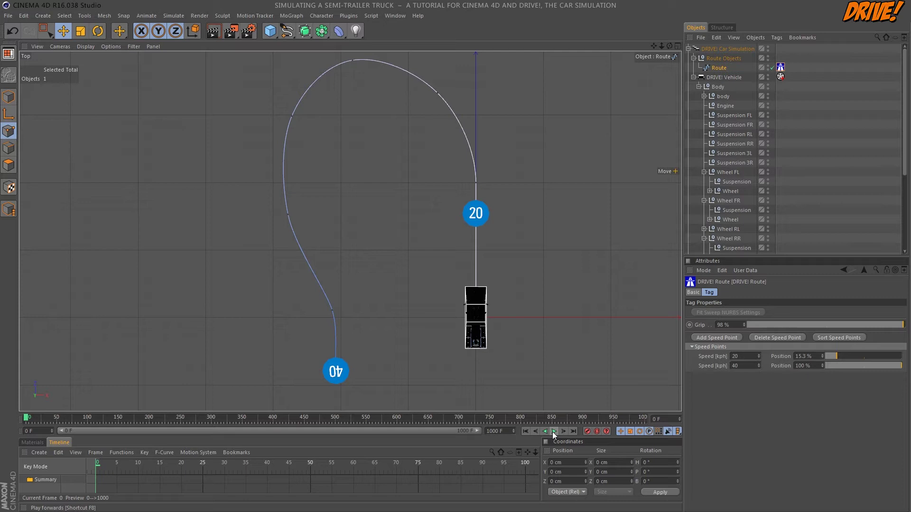
pyautogui.click(553, 431)
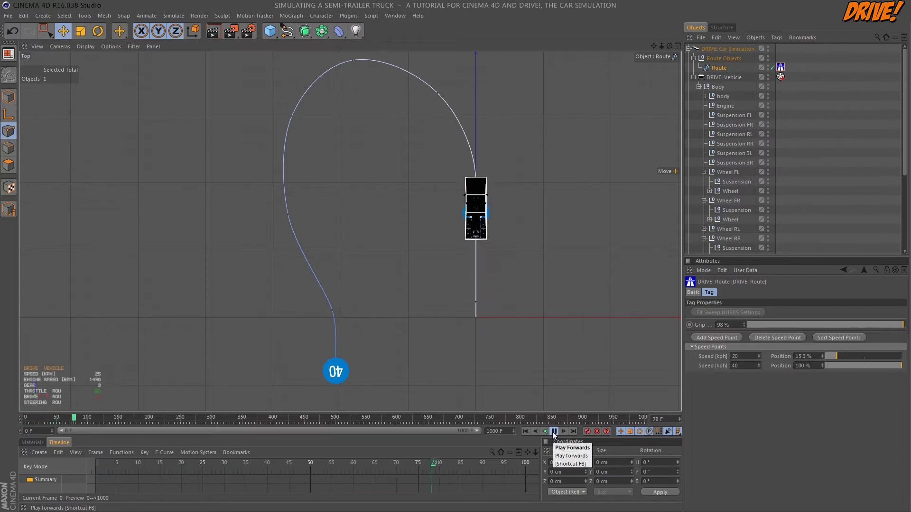
pyautogui.click(553, 431)
# Step: Continue the simulation into the bend in the Perspective view and inspect the truck's body lean from the side and front
pyautogui.click(678, 47)
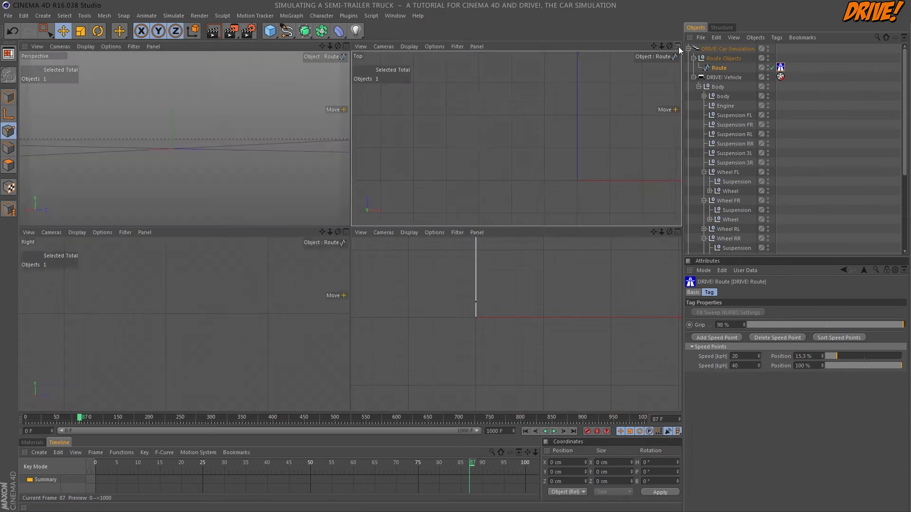
pyautogui.click(345, 46)
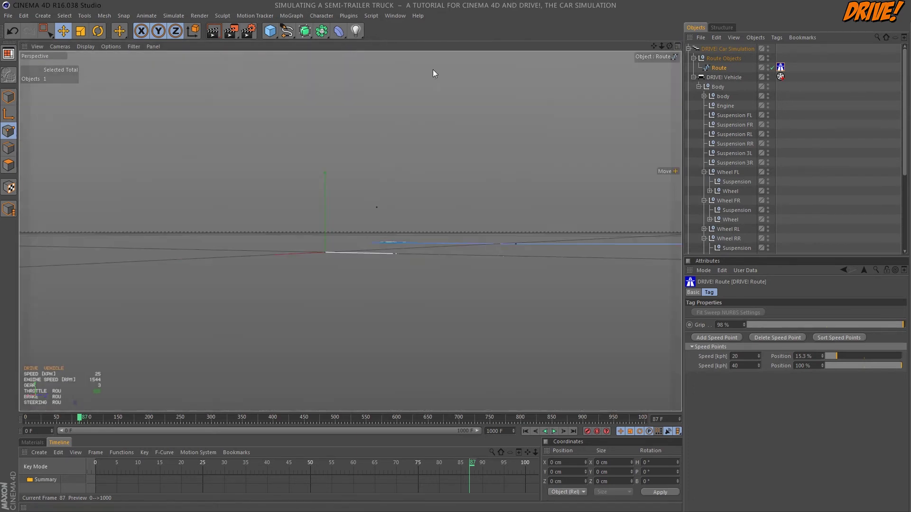
pyautogui.moveTo(662, 46)
pyautogui.mouseDown()
pyautogui.moveTo(670, 47)
pyautogui.moveTo(652, 46)
pyautogui.mouseUp()
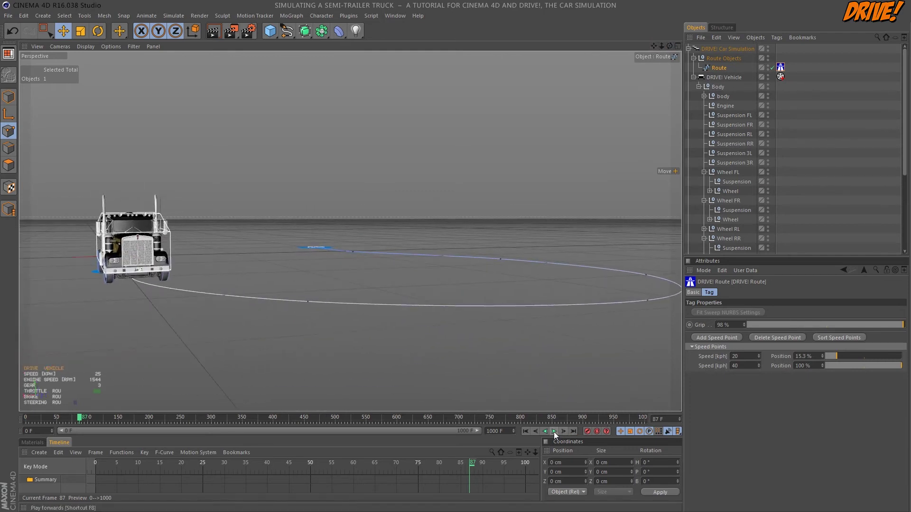
pyautogui.click(553, 431)
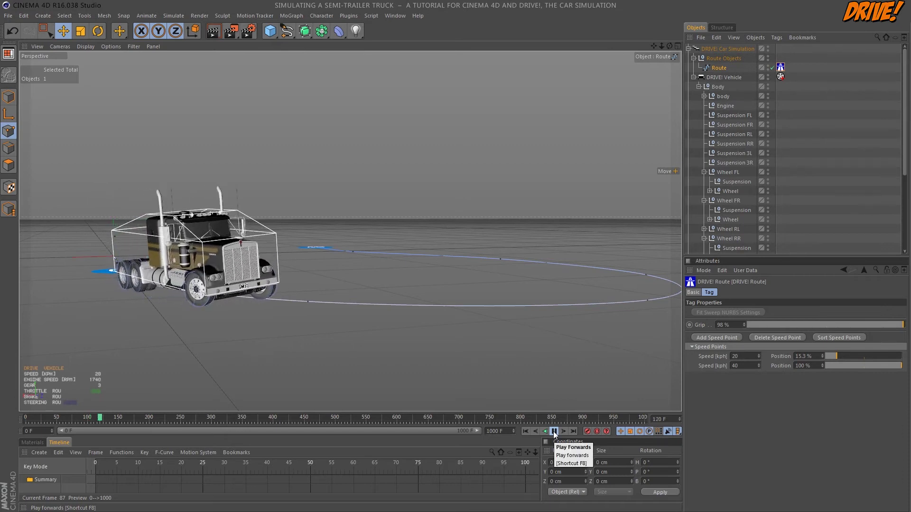
pyautogui.click(553, 431)
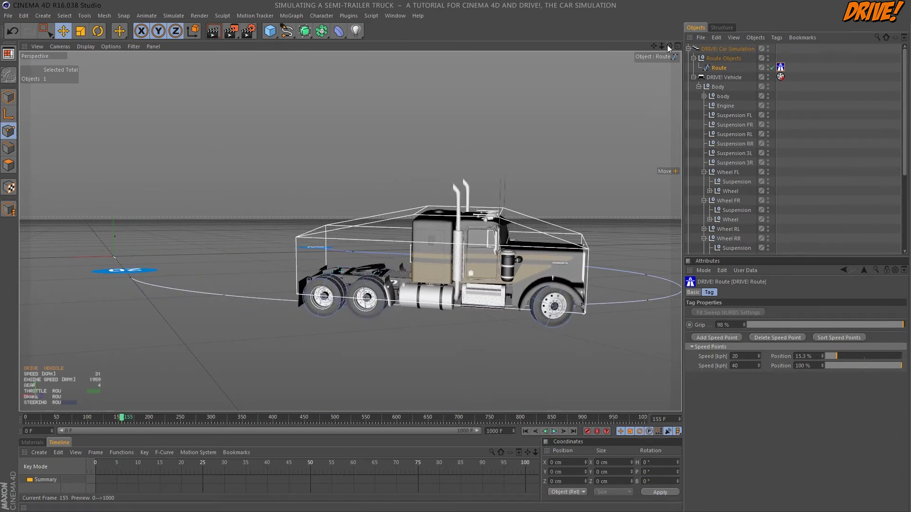
pyautogui.moveTo(669, 46); pyautogui.dragTo(329, 332)
pyautogui.click(329, 332)
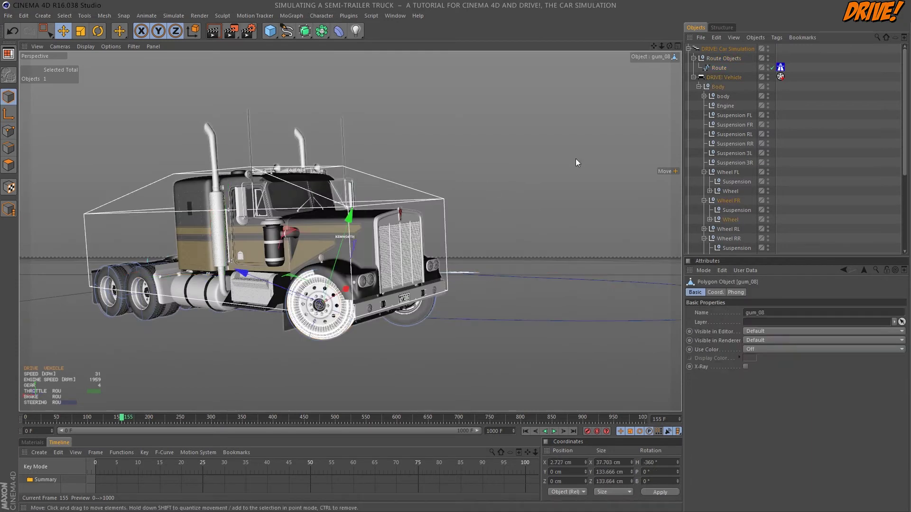
pyautogui.moveTo(669, 46)
pyautogui.mouseDown()
pyautogui.moveTo(657, 50)
pyautogui.moveTo(670, 49)
pyautogui.mouseUp()
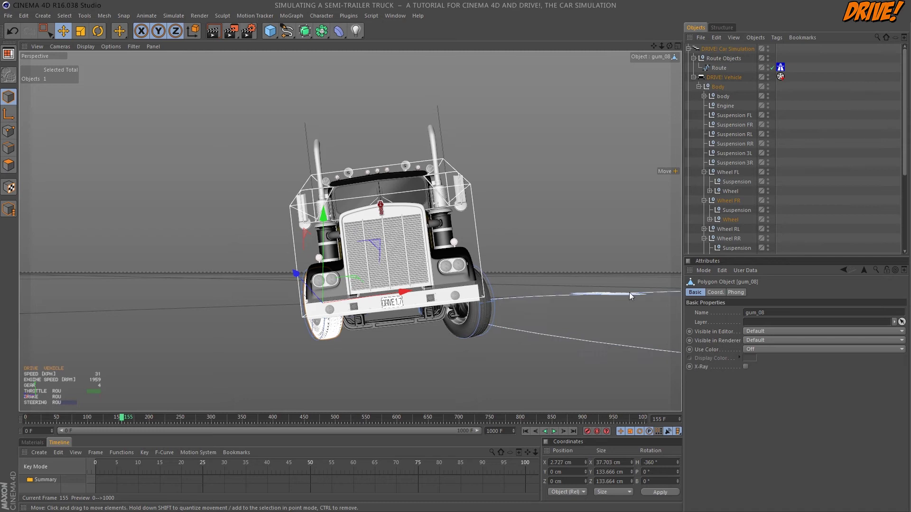
# Step: Set the vehicle's front and rear anti-roll bar spring rates to 30000 N/m from frame 0 and replay the drive through the bend
pyautogui.click(734, 76)
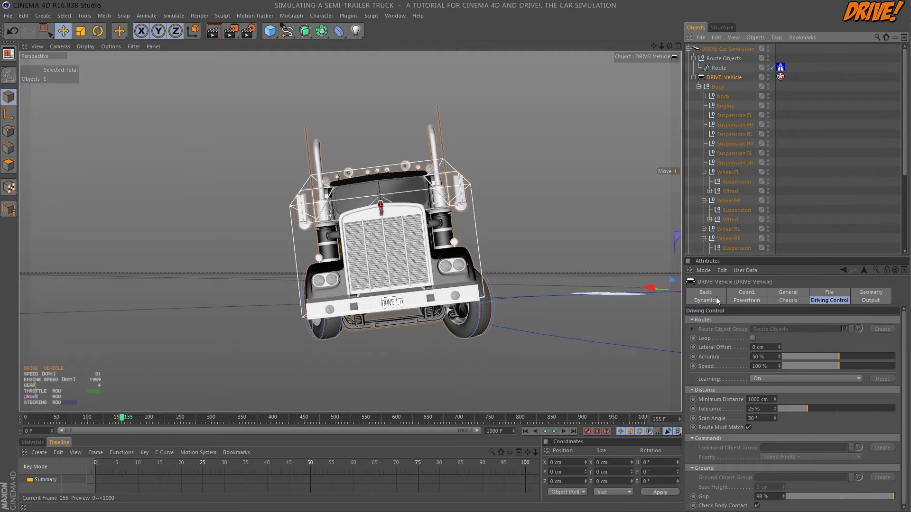
pyautogui.click(789, 306)
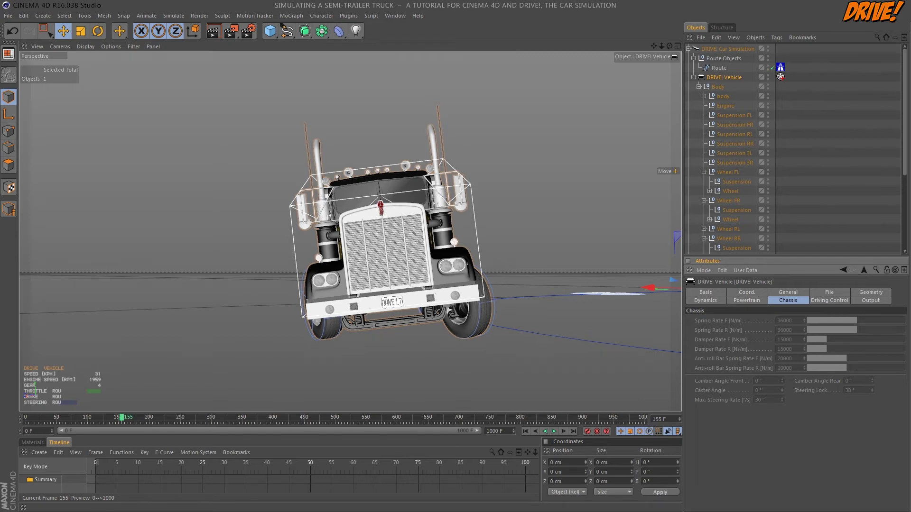
pyautogui.click(525, 431)
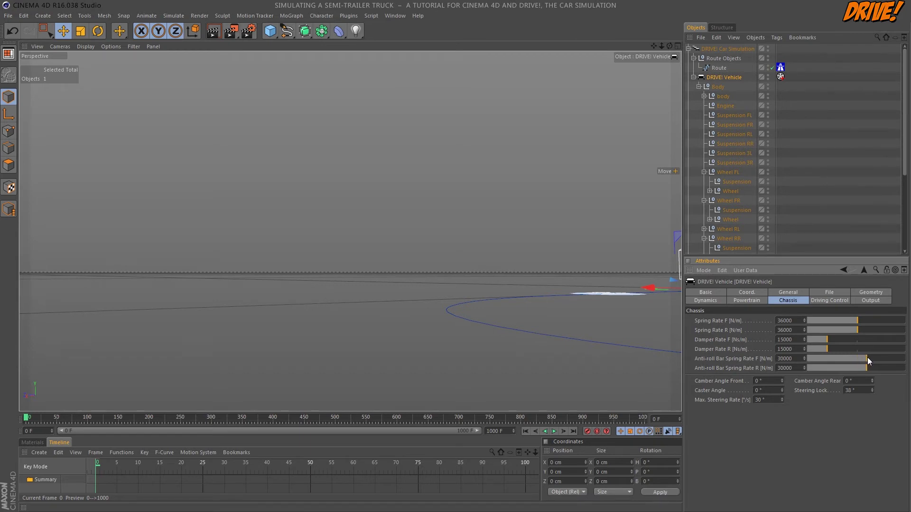
pyautogui.click(554, 432)
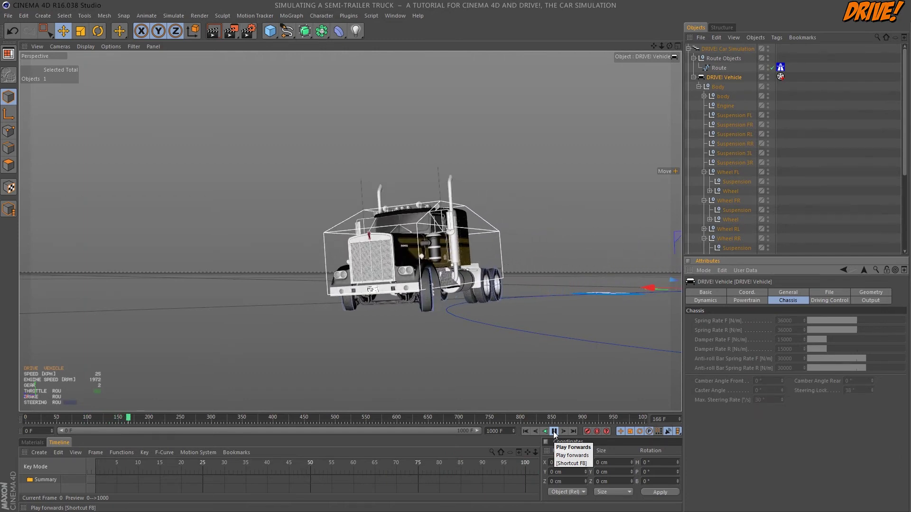
pyautogui.click(554, 431)
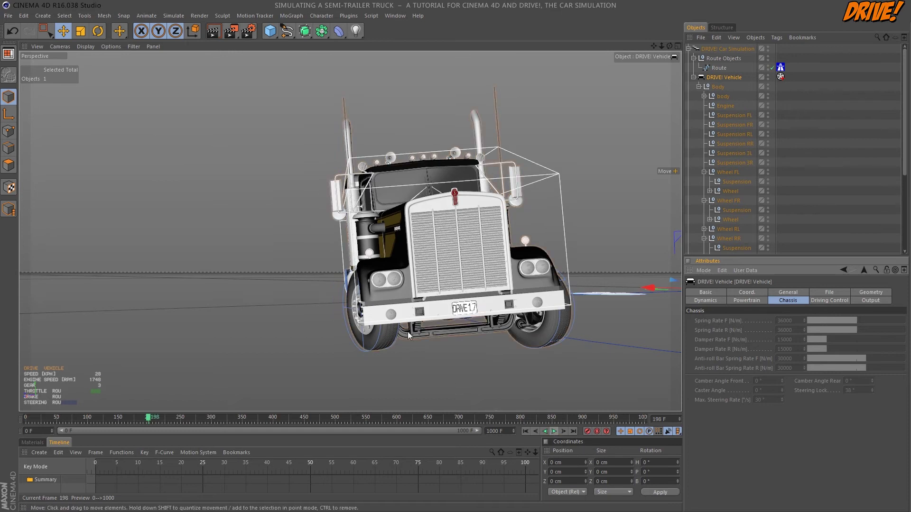
pyautogui.click(554, 432)
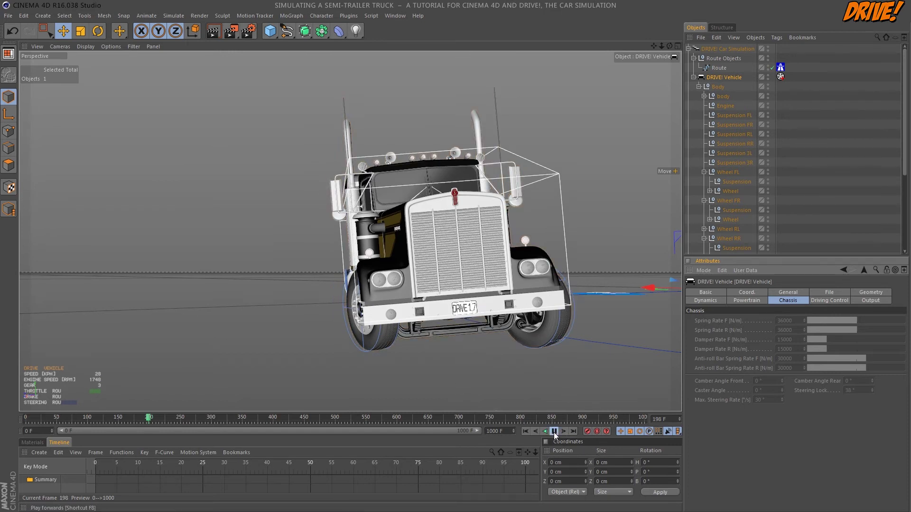
pyautogui.click(554, 431)
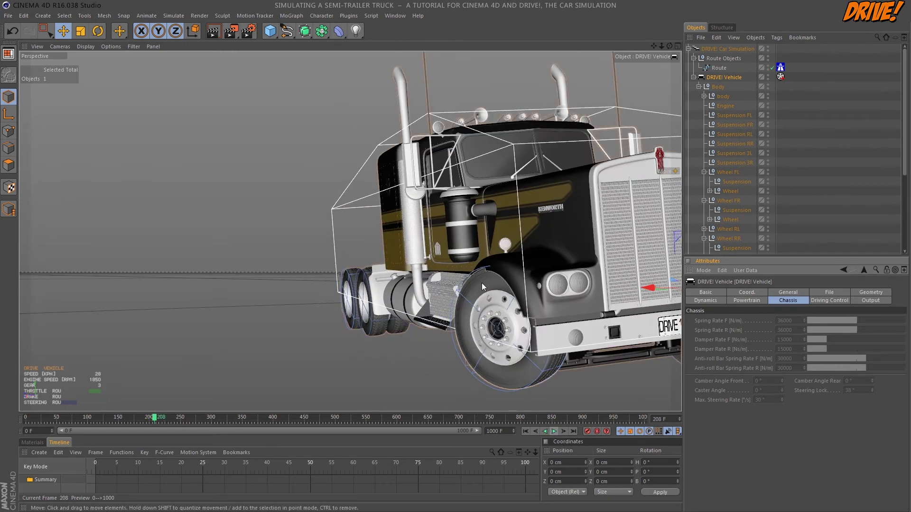
# Step: Set the rear spring rate to 22000 N/m and the rear damper rate to 6000 Ns/m from frame 0, and replay the drive
pyautogui.click(525, 431)
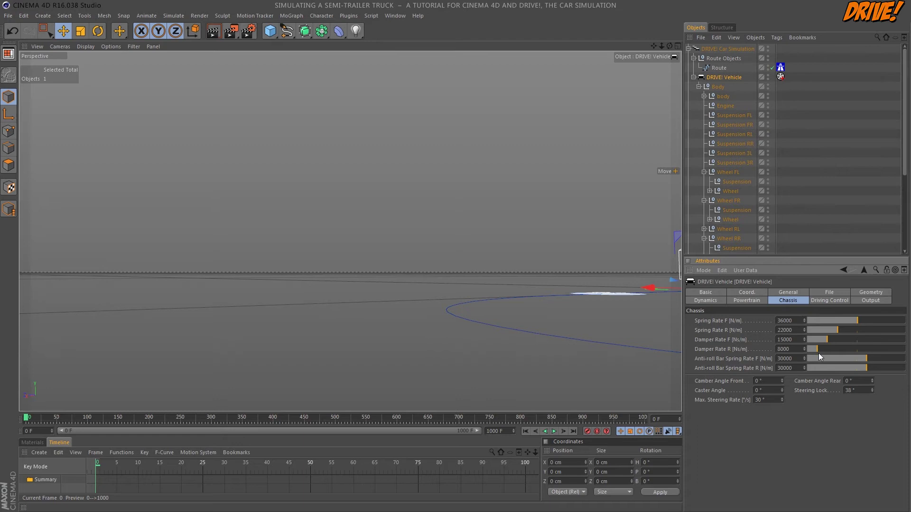
pyautogui.click(553, 431)
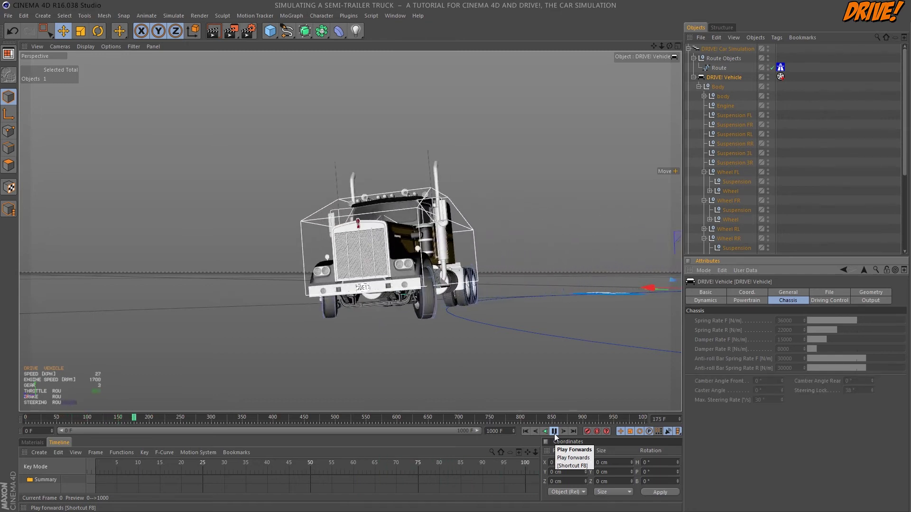
pyautogui.click(554, 431)
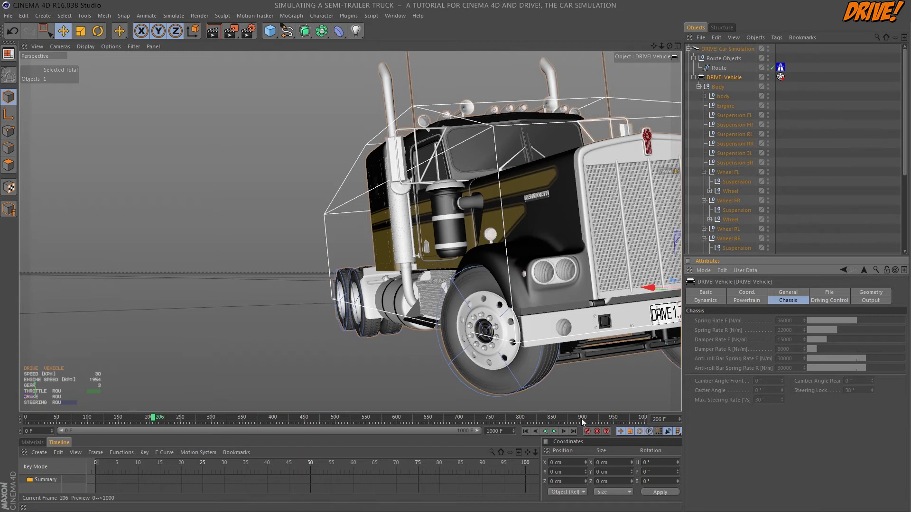
pyautogui.moveTo(654, 46); pyautogui.dragTo(633, 114)
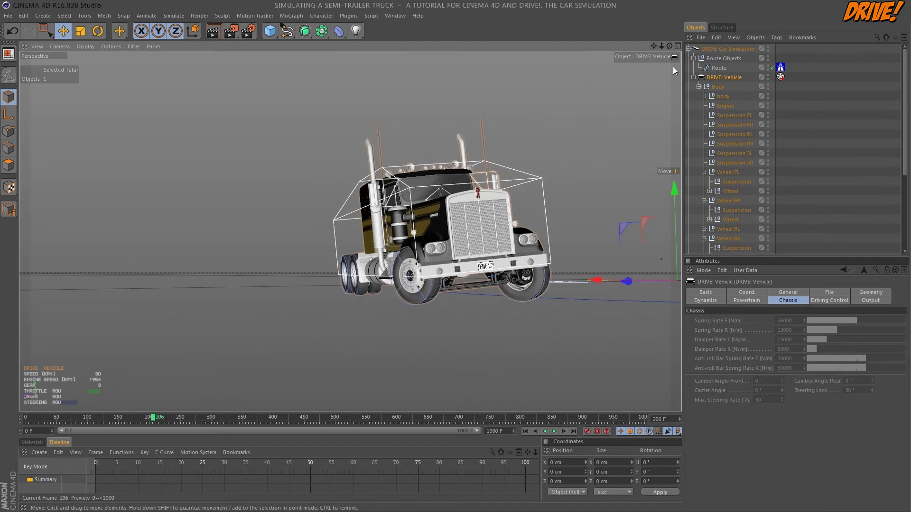
pyautogui.moveTo(669, 47); pyautogui.dragTo(666, 189)
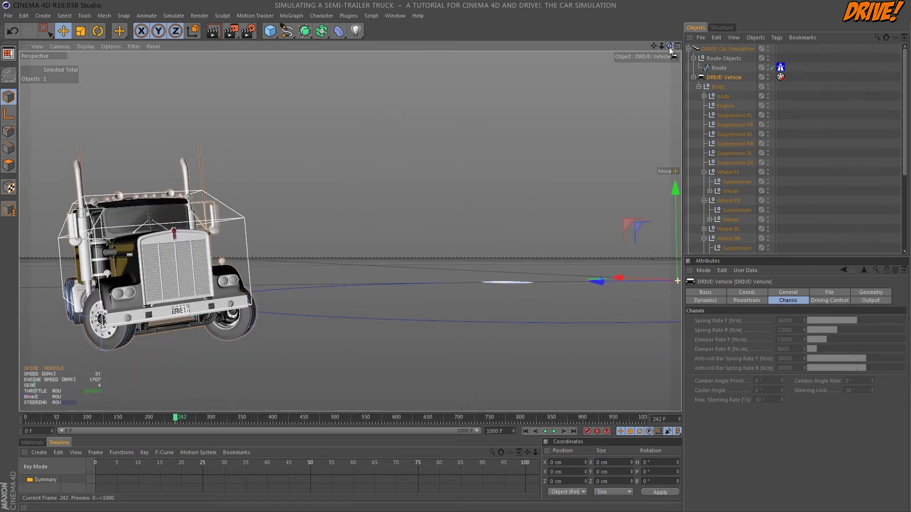
pyautogui.click(554, 431)
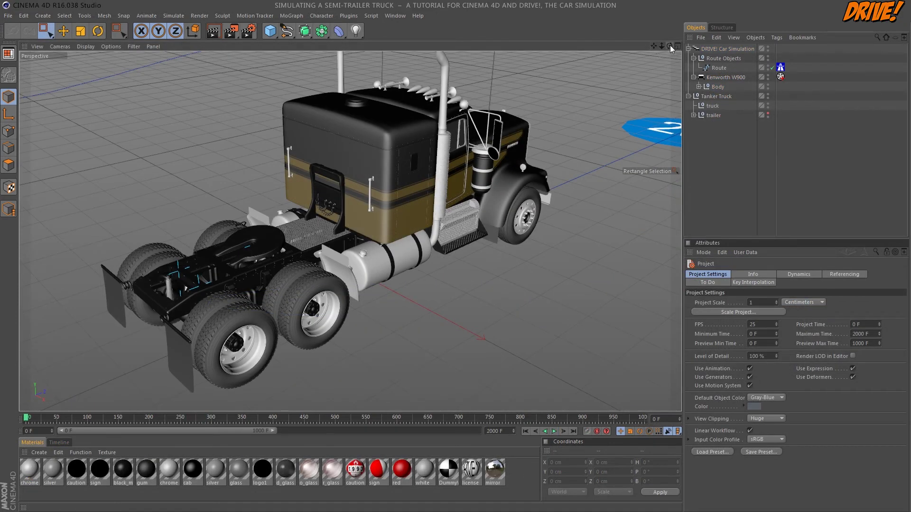
# Step: Select the left shock absorber at the tractor's rearmost axle and examine the rear suspension around it
pyautogui.moveTo(670, 45); pyautogui.dragTo(520, 220)
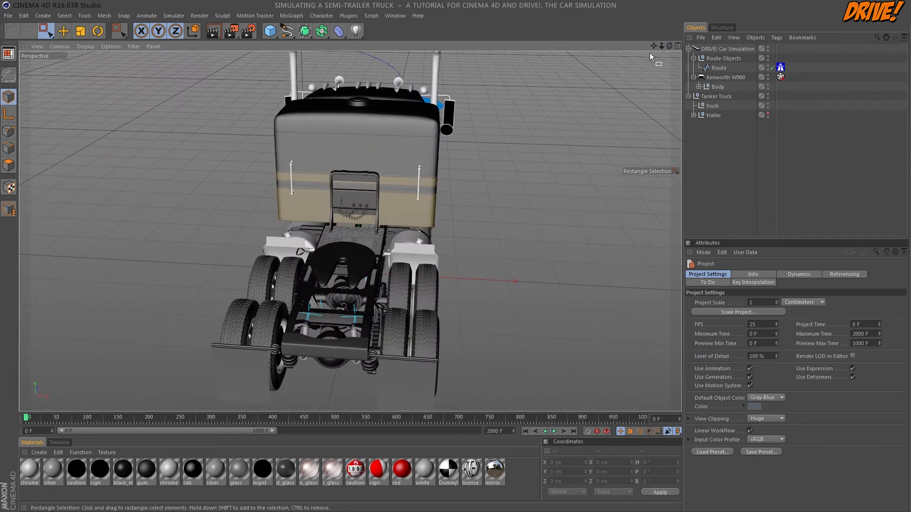
pyautogui.moveTo(653, 46); pyautogui.dragTo(627, 81)
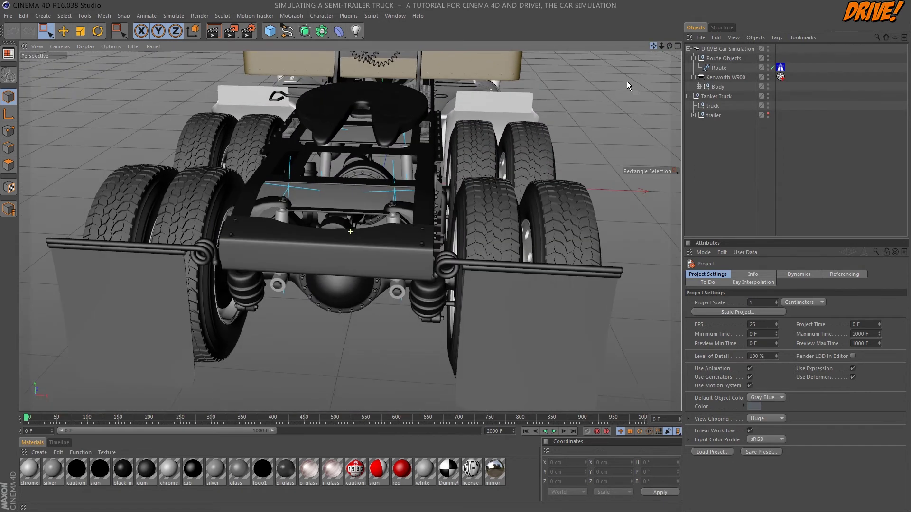
pyautogui.click(282, 219)
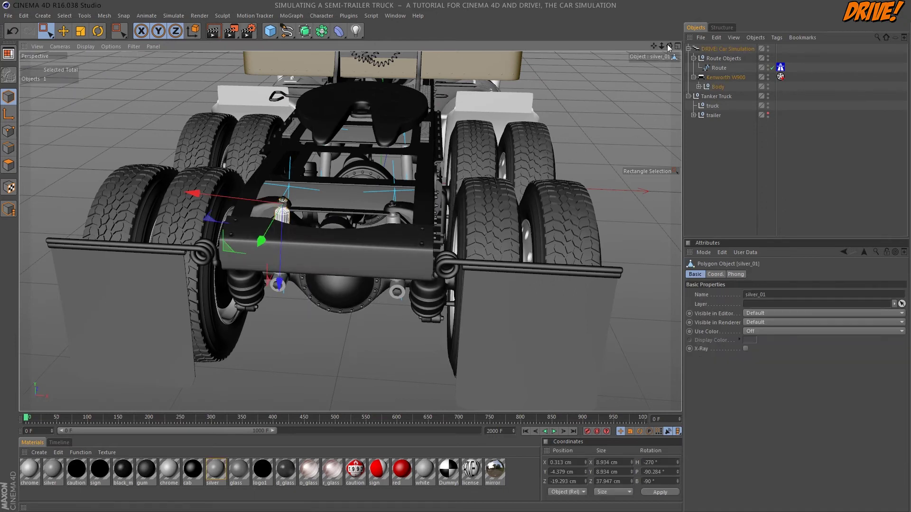
pyautogui.moveTo(669, 46); pyautogui.dragTo(671, 78)
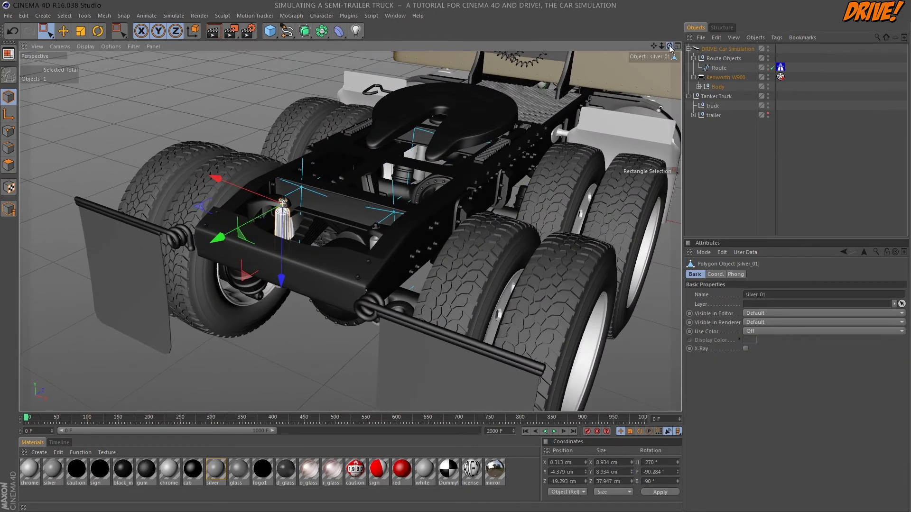
# Step: Expand the truck's Body group, hide the body object, and expand and select the Suspension RL null
pyautogui.click(698, 86)
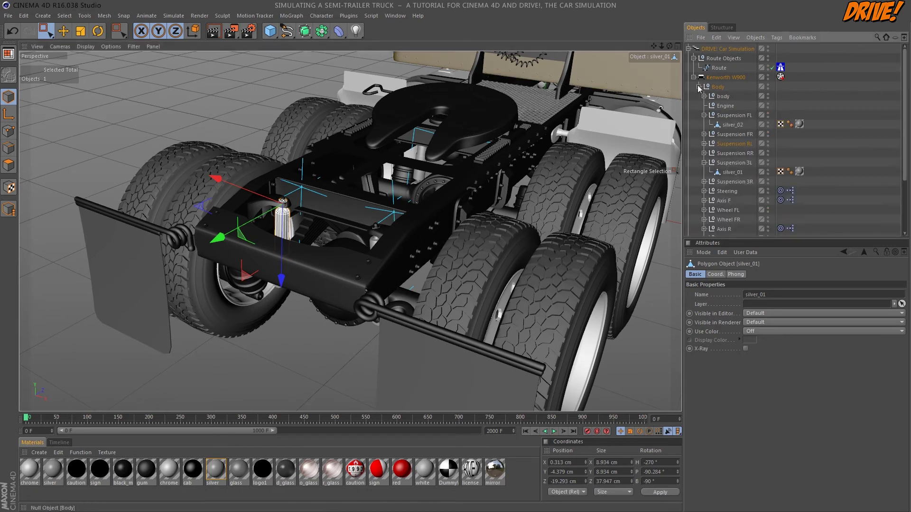
pyautogui.doubleClick(767, 94)
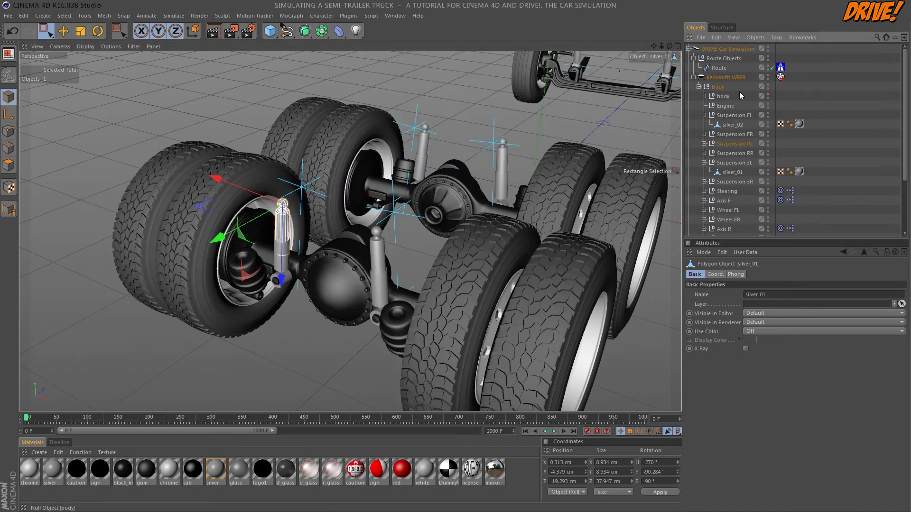
pyautogui.moveTo(653, 46); pyautogui.dragTo(599, 37)
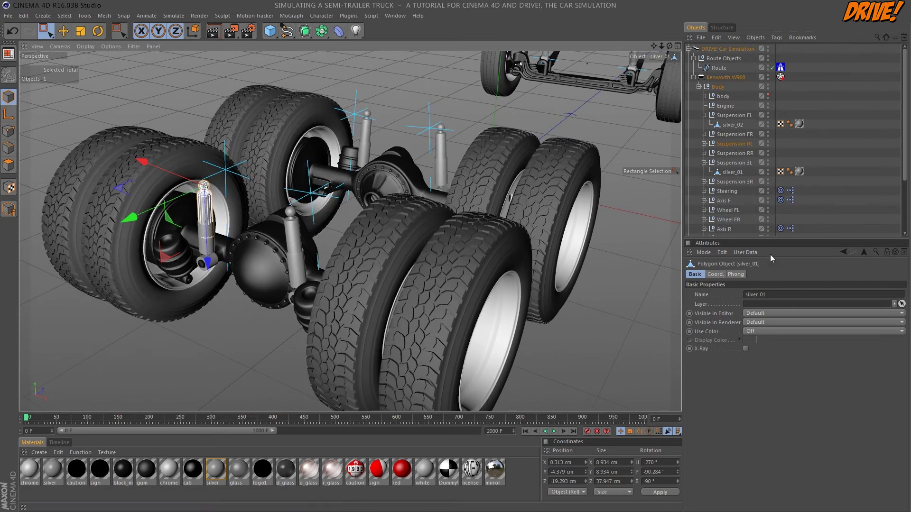
pyautogui.click(704, 143)
pyautogui.click(732, 144)
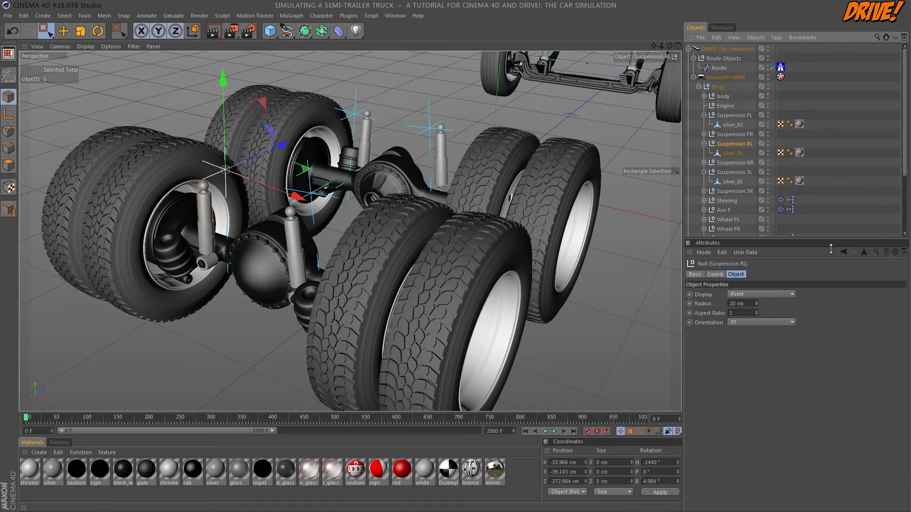
# Step: Enlarge the object list, expand the Wheel RL group and select its Suspension null
pyautogui.moveTo(830, 249); pyautogui.dragTo(820, 341)
pyautogui.click(704, 248)
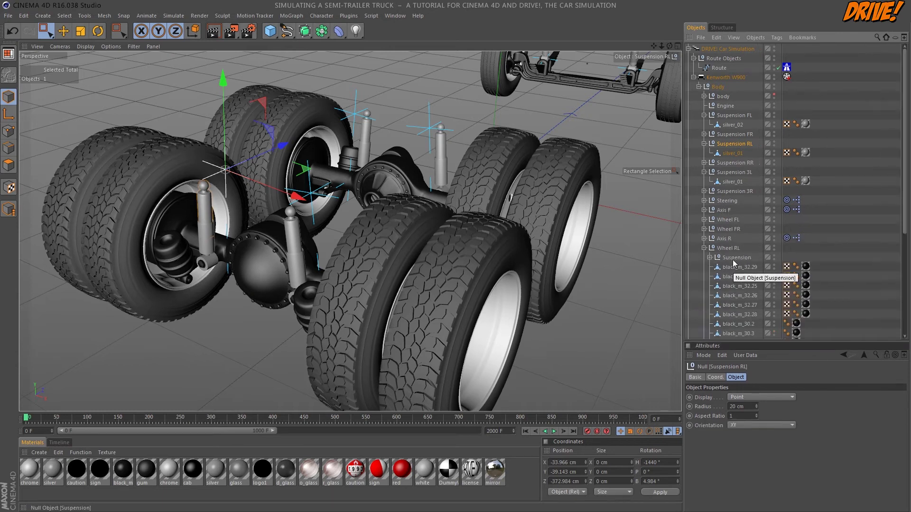
pyautogui.click(735, 257)
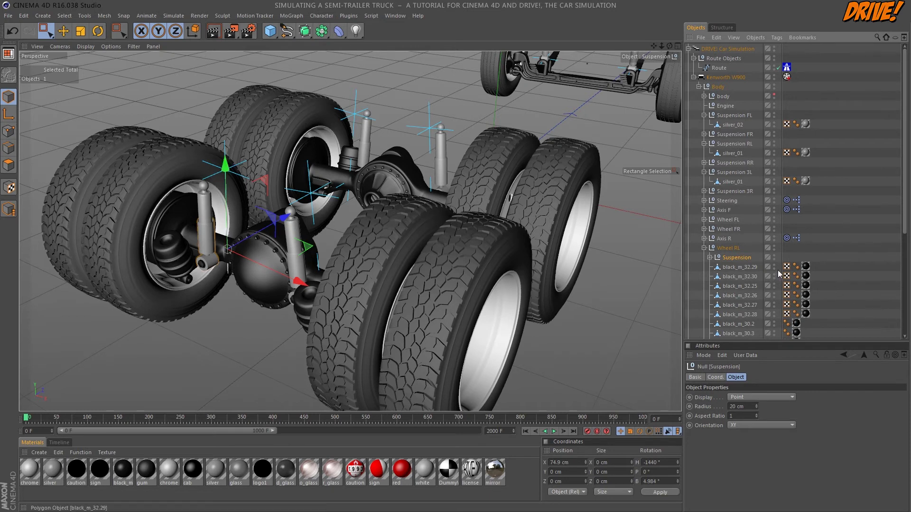
# Step: Inspect the silver_01 shock absorber parts under Suspension RL, Suspension 3L and Wheel RL's Suspension null
pyautogui.click(735, 154)
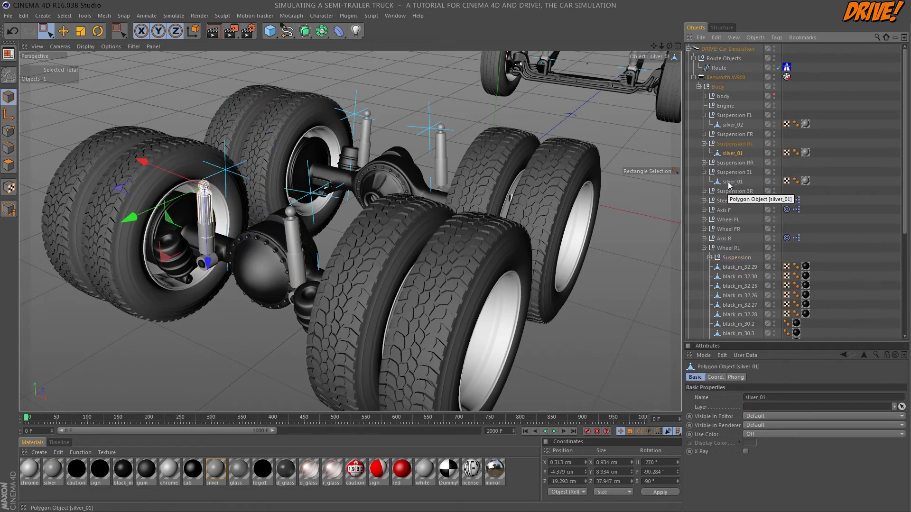
pyautogui.click(733, 182)
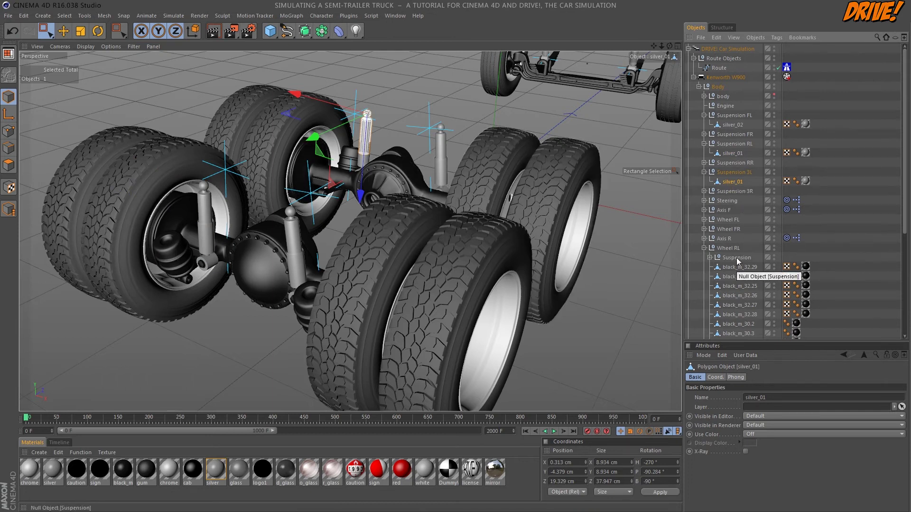
pyautogui.click(710, 258)
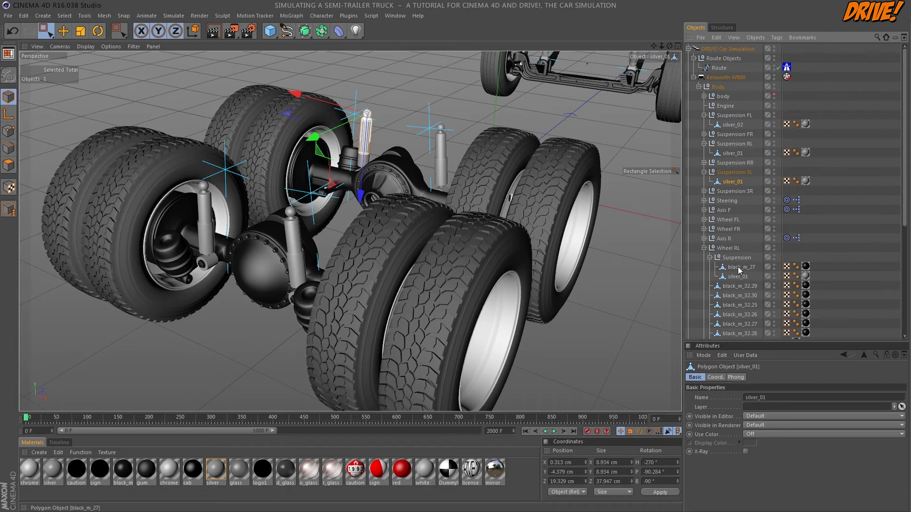
pyautogui.click(739, 277)
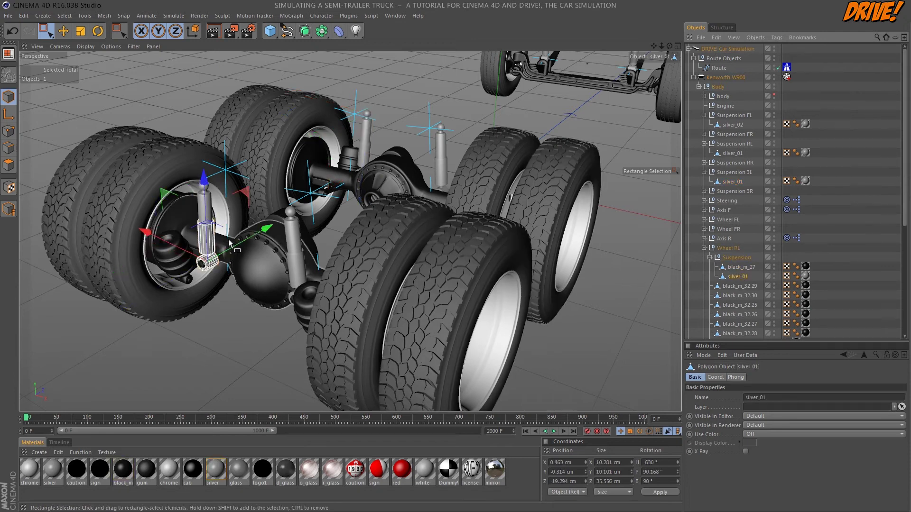
# Step: Inspect the rear left air spring parts, collapse the Wheel subgroup and select all nine black_m parts from black_m_32.29 to black_m_28.1
pyautogui.click(183, 282)
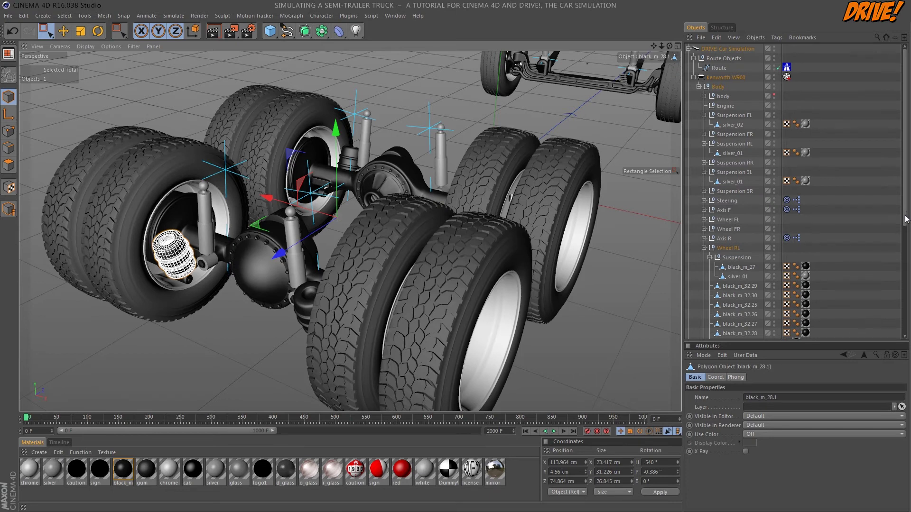
pyautogui.scroll(-6, 789, 277)
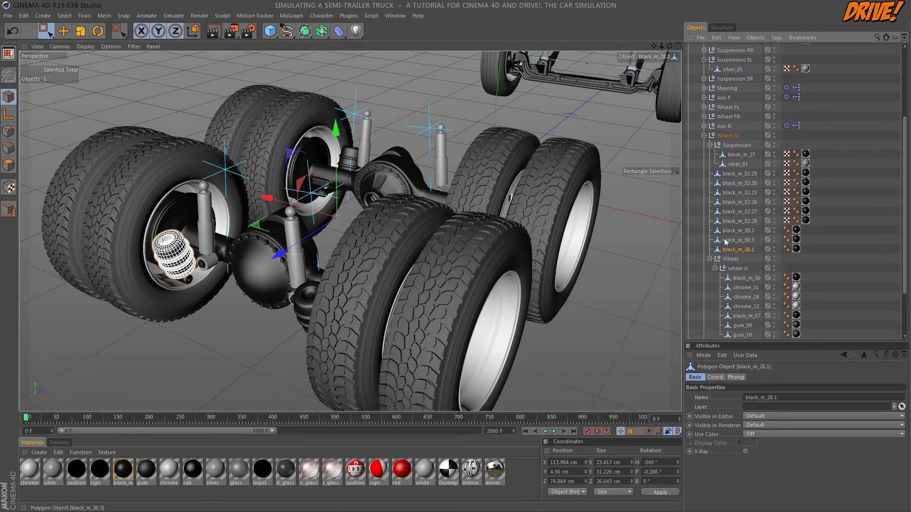
pyautogui.click(190, 290)
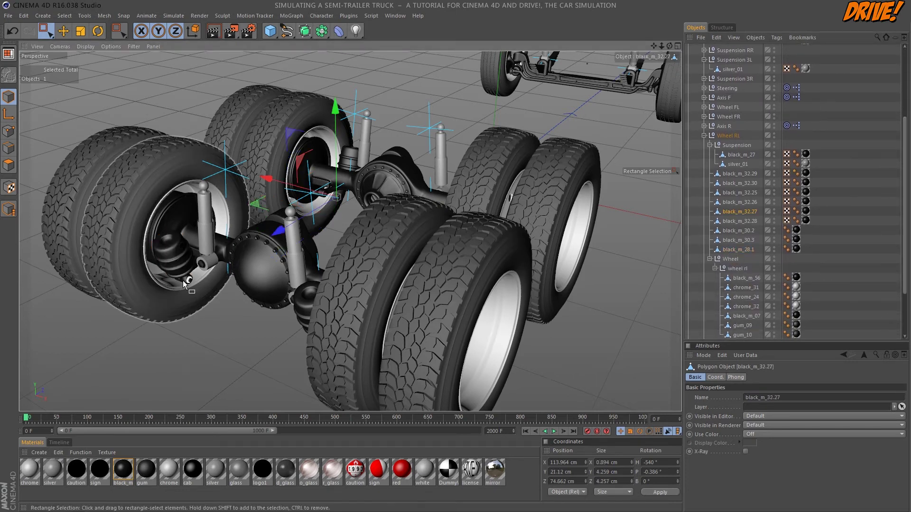
pyautogui.click(183, 255)
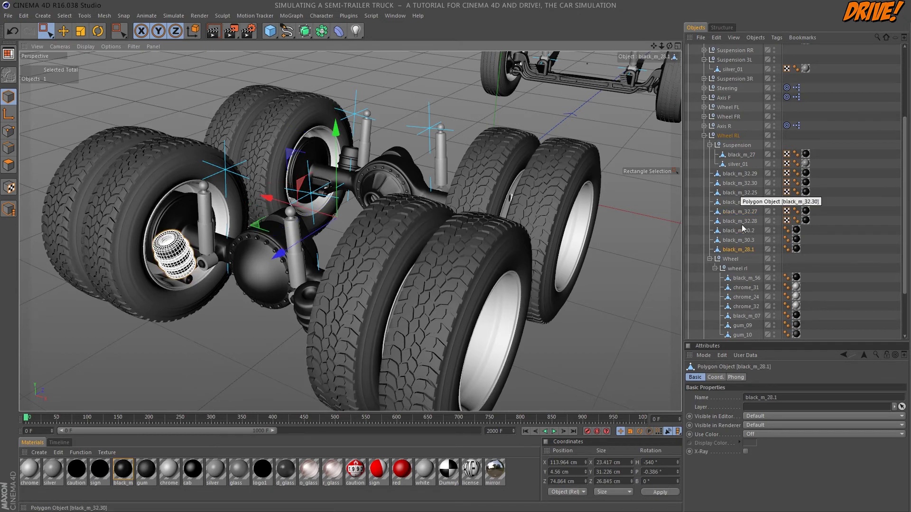
pyautogui.click(710, 259)
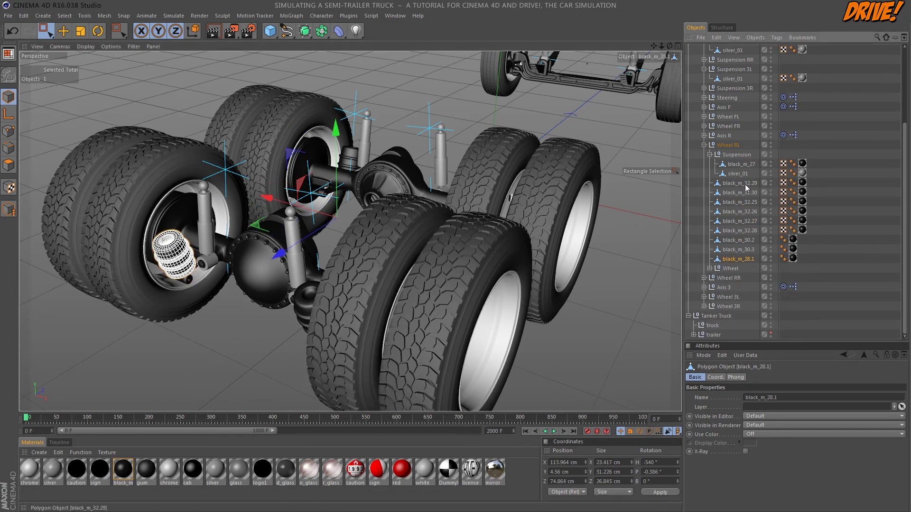
pyautogui.moveTo(754, 262); pyautogui.dragTo(751, 194)
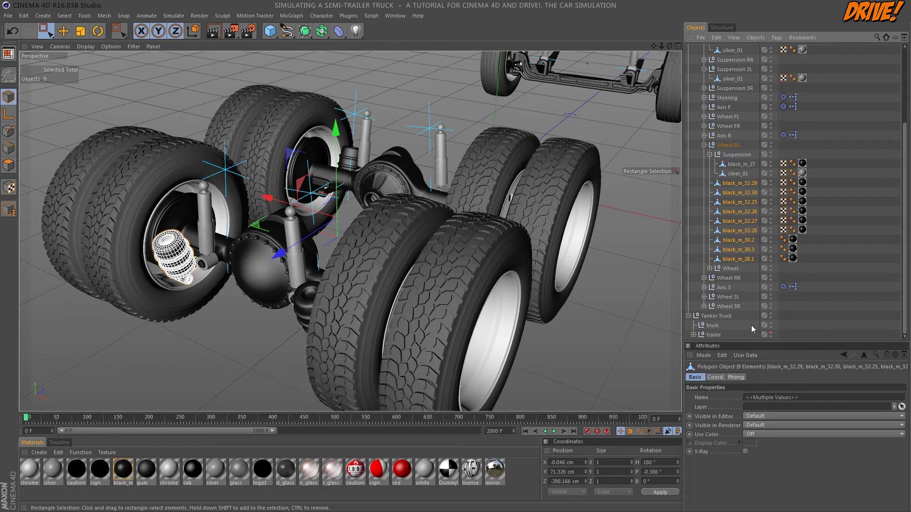
# Step: Inspect the rear axle housing and select all four of its parts in the Axis R group, from black_m_09 to black_m_17
pyautogui.click(267, 270)
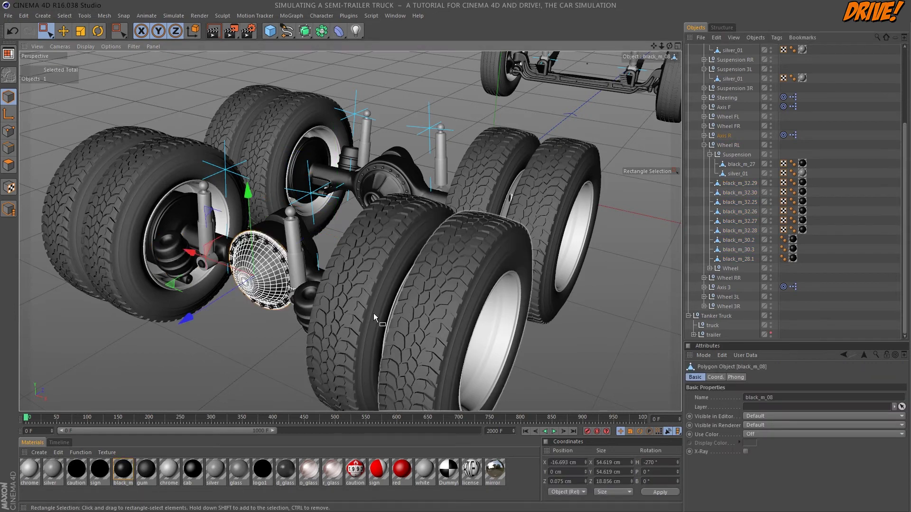
pyautogui.keyDown('shift'); pyautogui.click(176, 225); pyautogui.keyUp('shift')
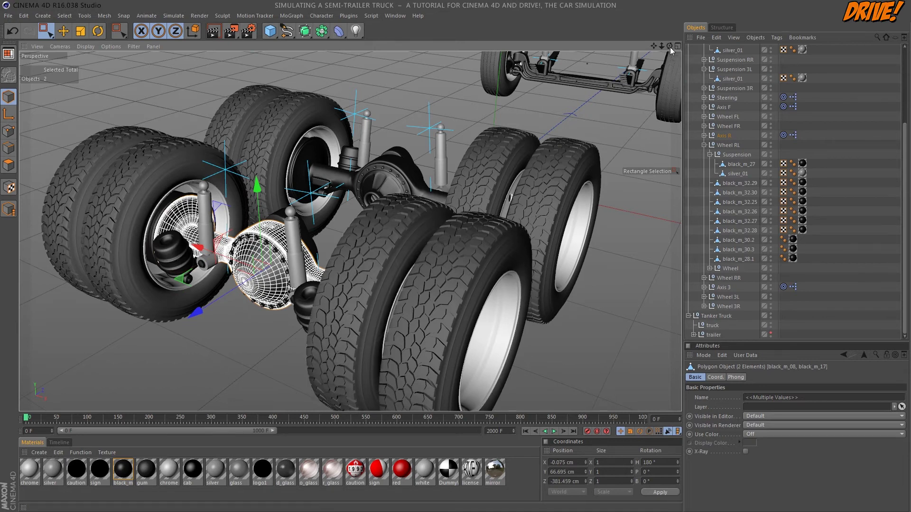
pyautogui.moveTo(670, 47); pyautogui.dragTo(661, 62)
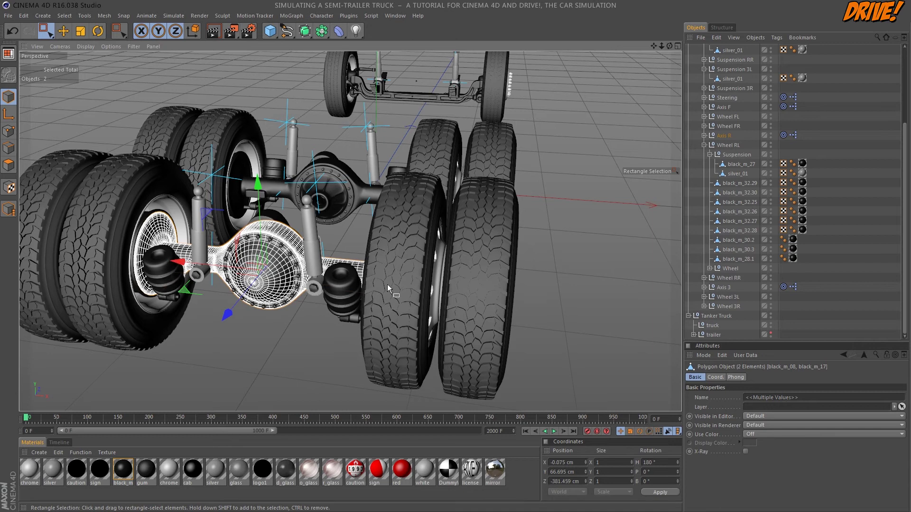
pyautogui.click(704, 136)
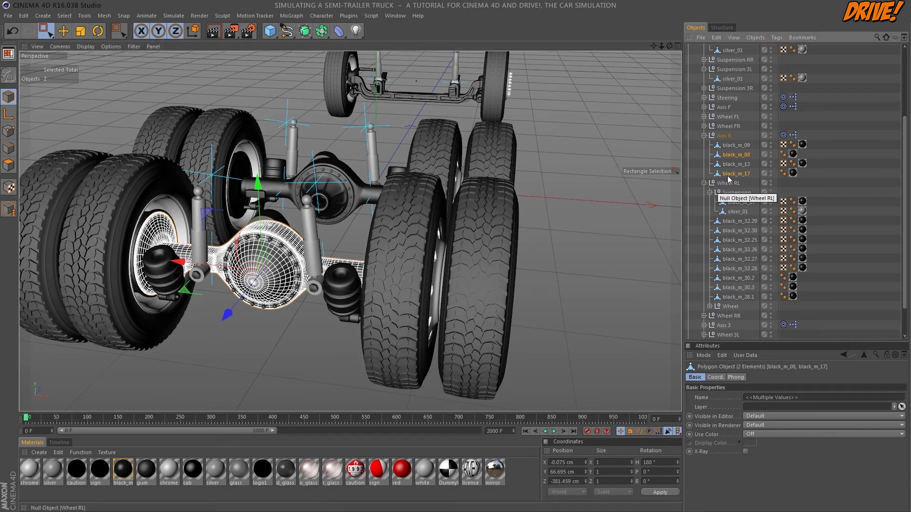
pyautogui.click(736, 145)
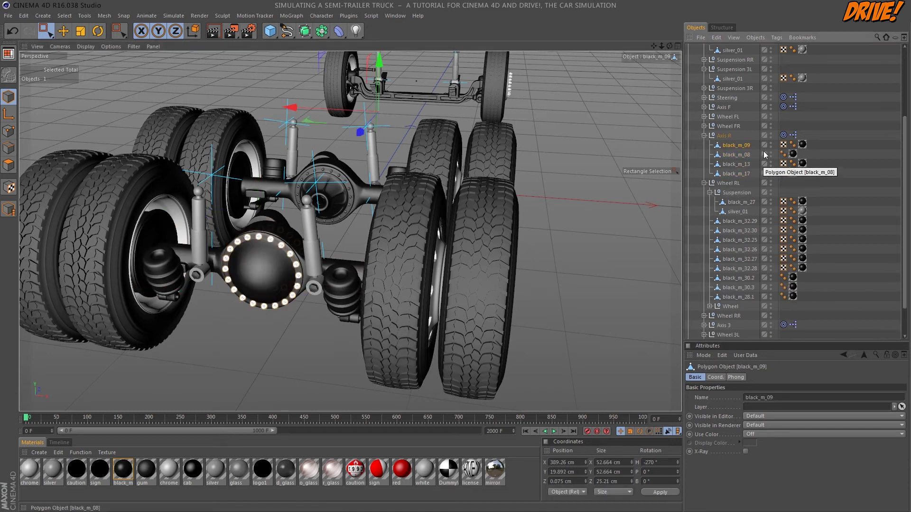
pyautogui.keyDown('shift'); pyautogui.click(736, 174); pyautogui.keyUp('shift')
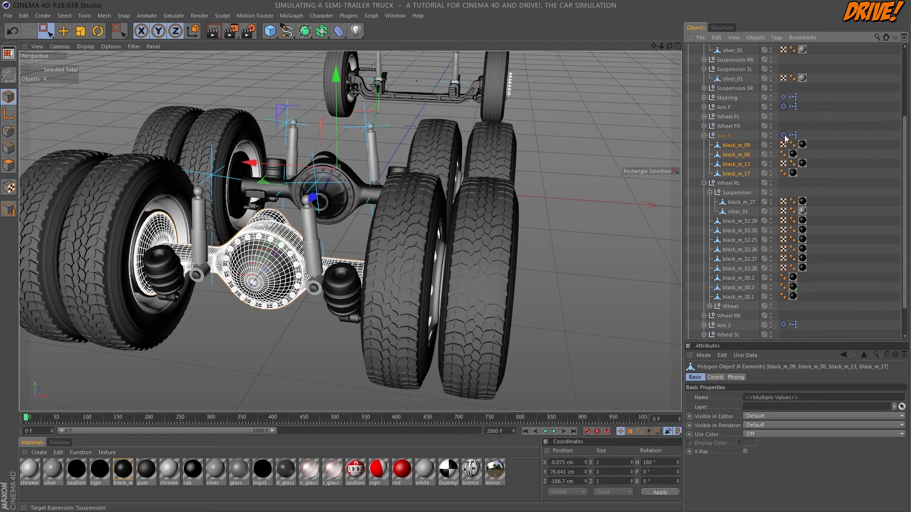
# Step: Examine the Target Expression on Axis R, its Axis R null and its target, the Suspension null in Wheel RL
pyautogui.click(784, 135)
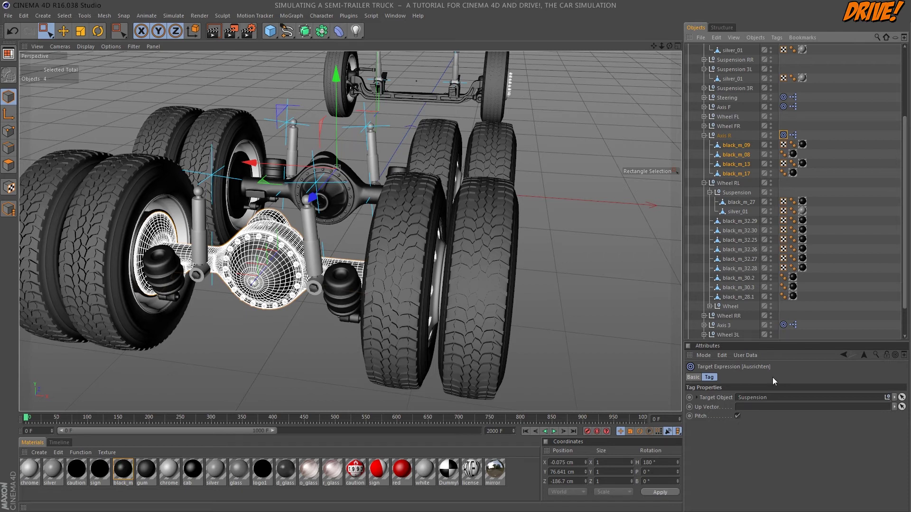
pyautogui.click(724, 136)
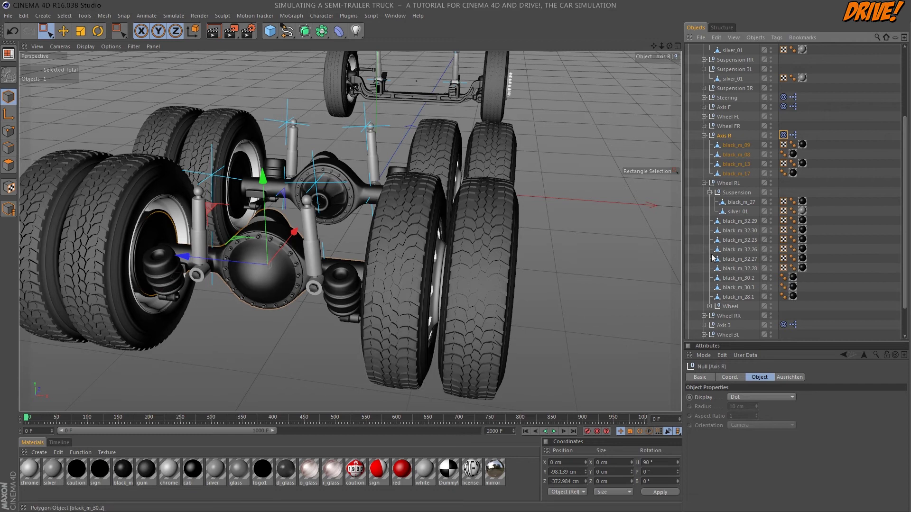
pyautogui.click(736, 193)
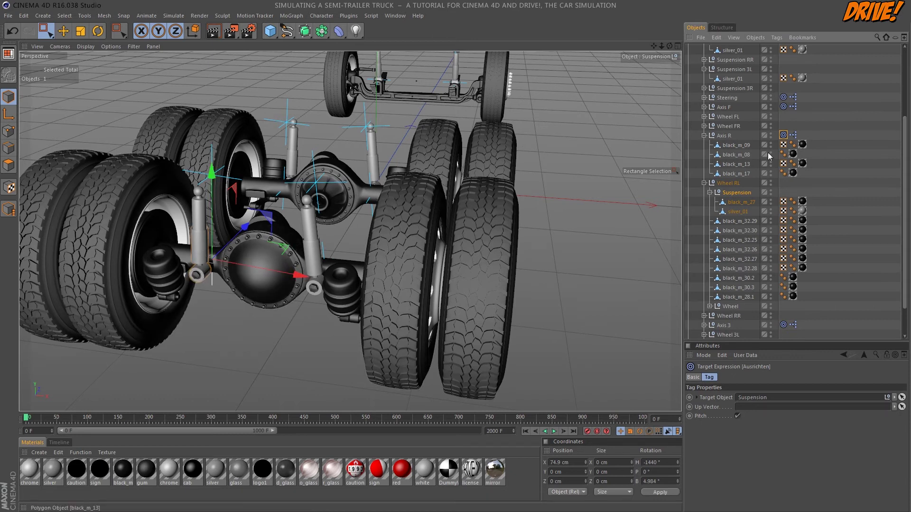
# Step: Examine the nodes of Axis R's XPresso expression and the Suspension null in Wheel RR, and close the XPresso editor
pyautogui.doubleClick(792, 136)
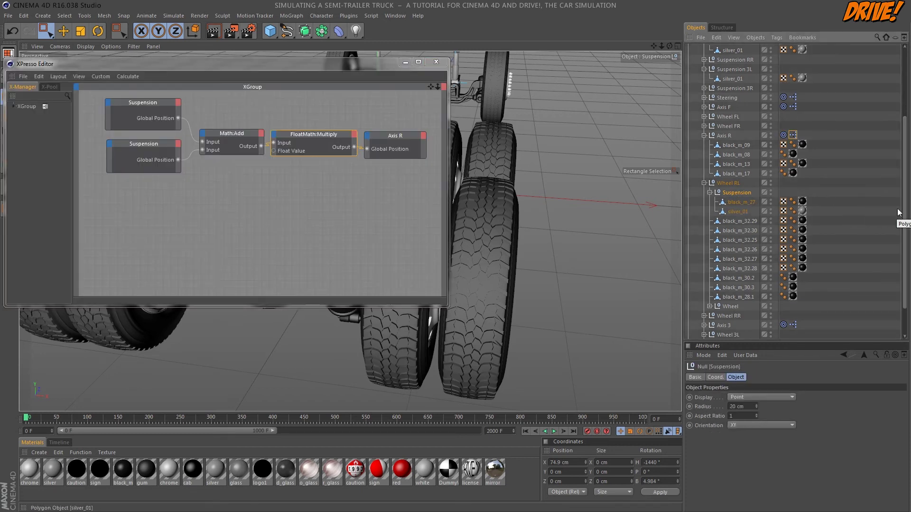
pyautogui.scroll(-2, 905, 221)
pyautogui.click(703, 278)
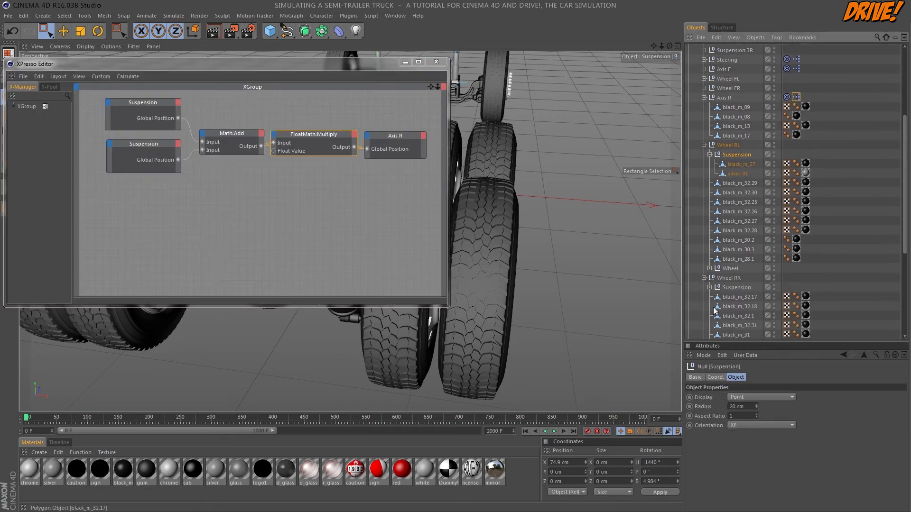
pyautogui.click(737, 287)
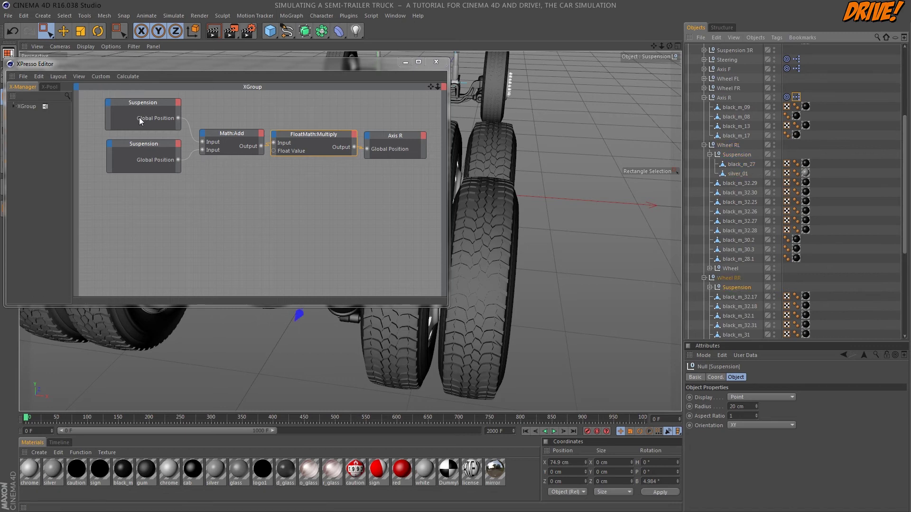
pyautogui.click(229, 133)
pyautogui.click(331, 138)
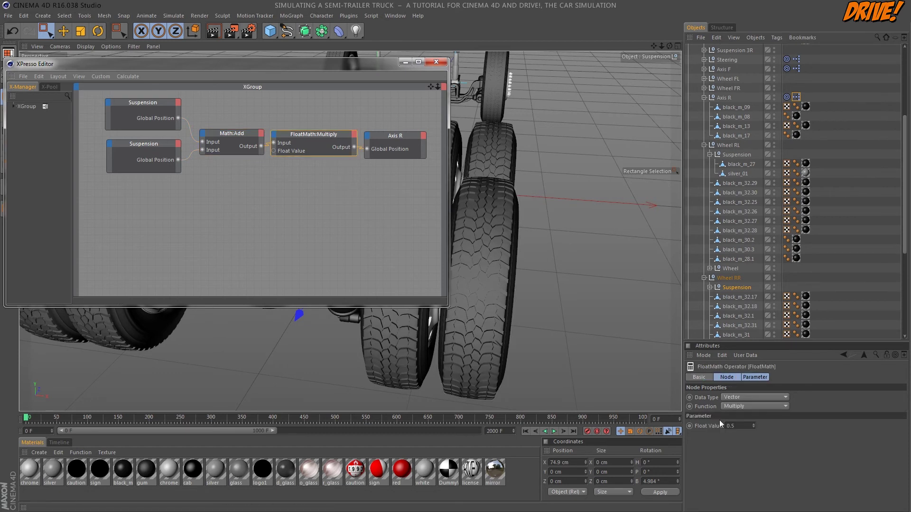
pyautogui.click(391, 135)
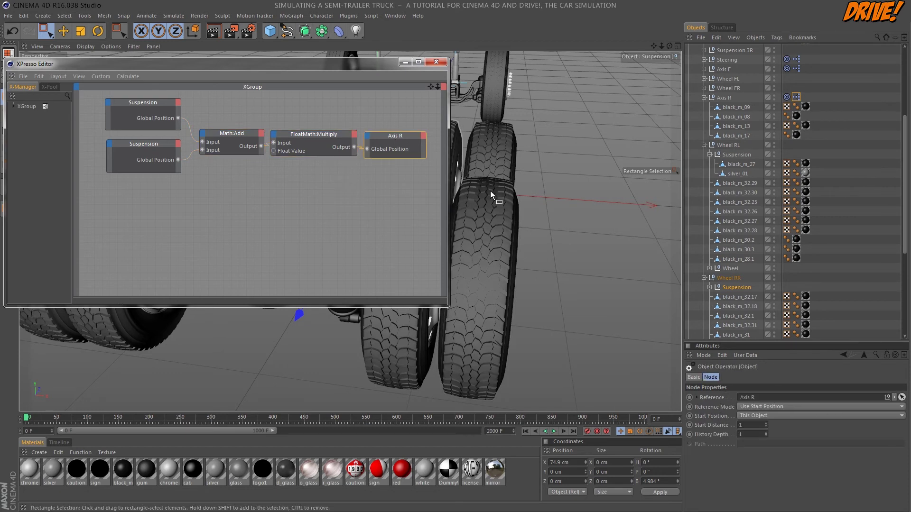
pyautogui.click(434, 63)
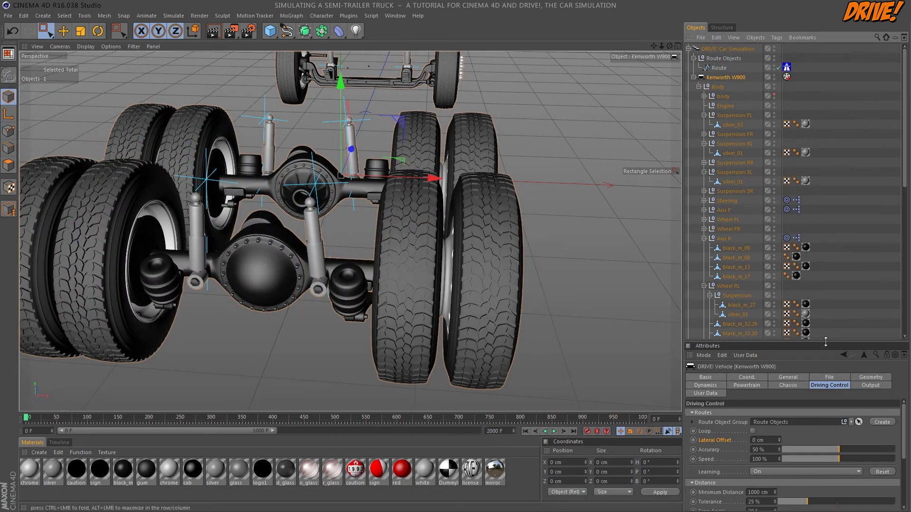
# Step: Create a ground object group for the Kenworth W900 and scale the ground to about 235 cm square and 22 cm high
pyautogui.moveTo(829, 341); pyautogui.dragTo(829, 261)
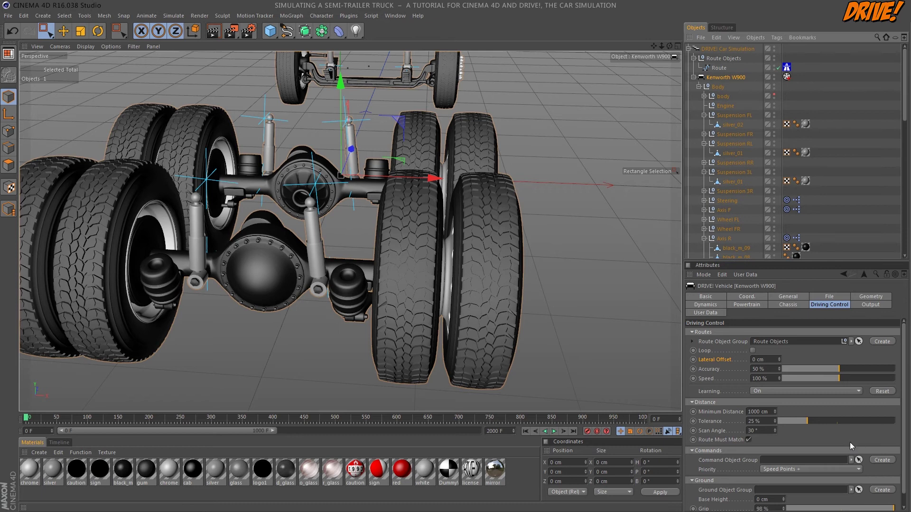
pyautogui.click(882, 490)
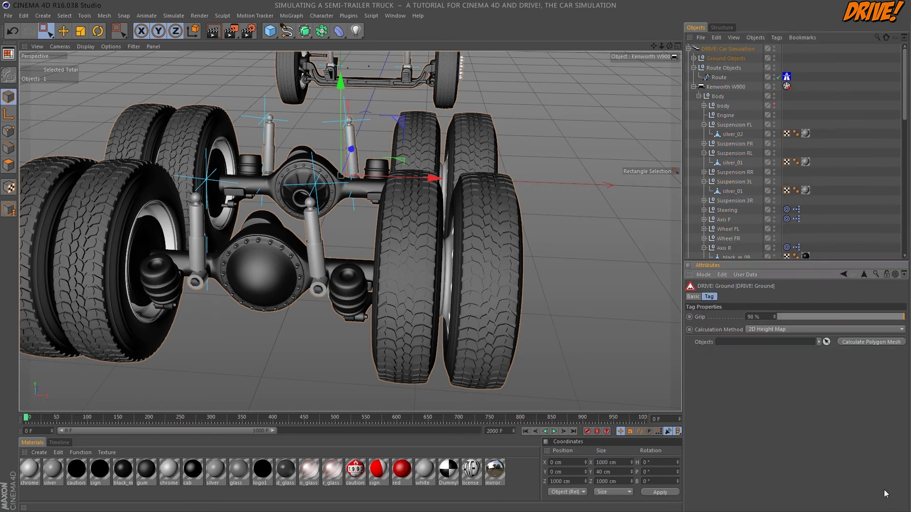
pyautogui.click(723, 58)
pyautogui.press('t')
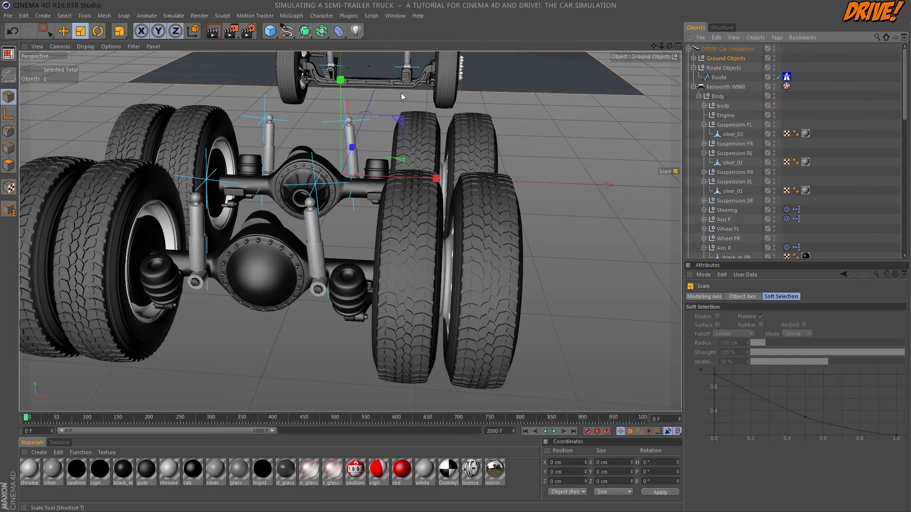
pyautogui.moveTo(590, 129); pyautogui.dragTo(296, 184)
pyautogui.moveTo(672, 48)
pyautogui.mouseDown()
pyautogui.moveTo(635, 53)
pyautogui.moveTo(661, 61)
pyautogui.mouseUp()
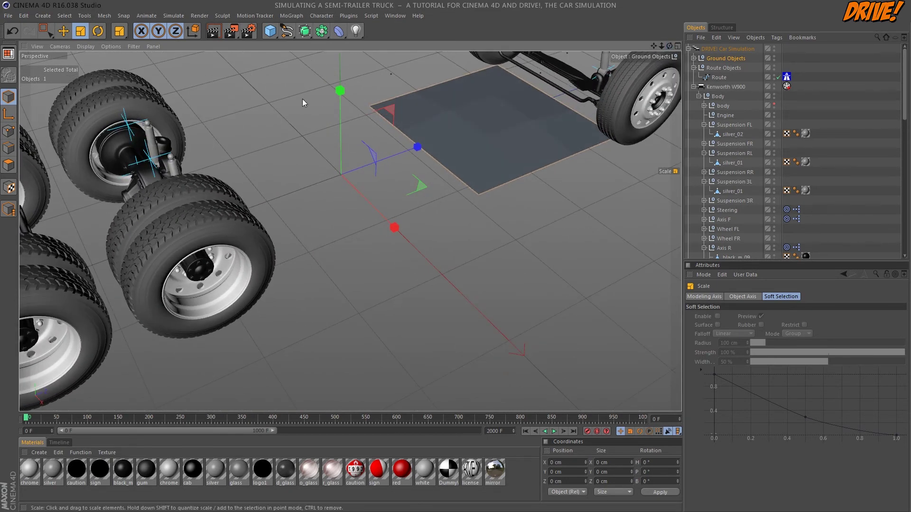
pyautogui.moveTo(339, 88); pyautogui.dragTo(340, 63)
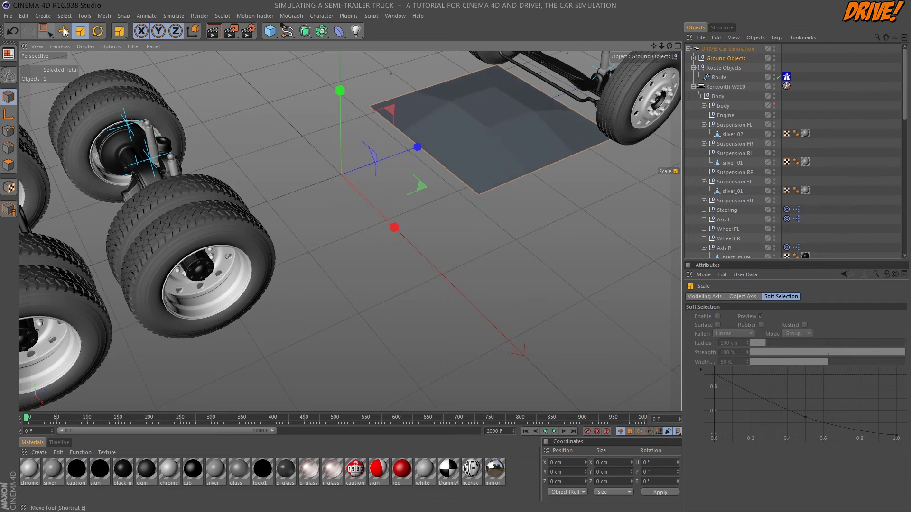
# Step: Move the Ground Objects group to about X 96 cm, Z -282 cm, in front of the rear wheels
pyautogui.moveTo(389, 220); pyautogui.dragTo(441, 270)
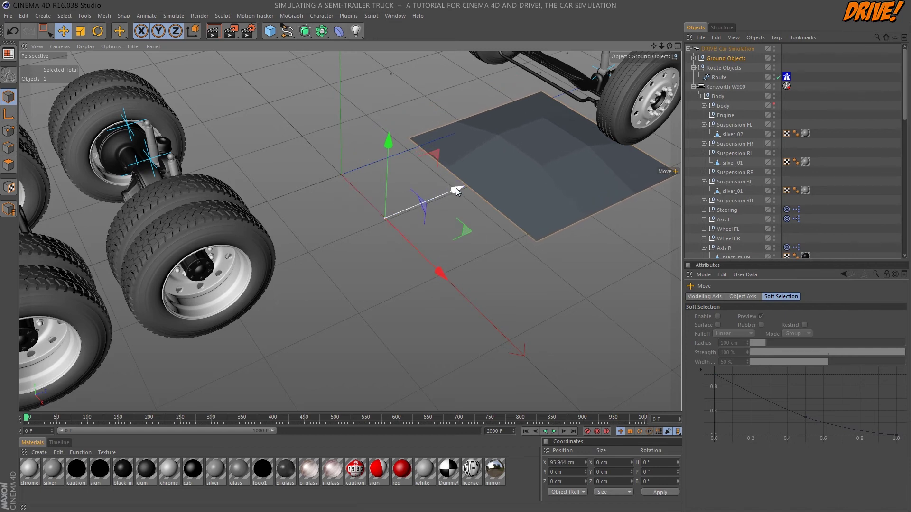
pyautogui.moveTo(456, 187); pyautogui.dragTo(290, 245)
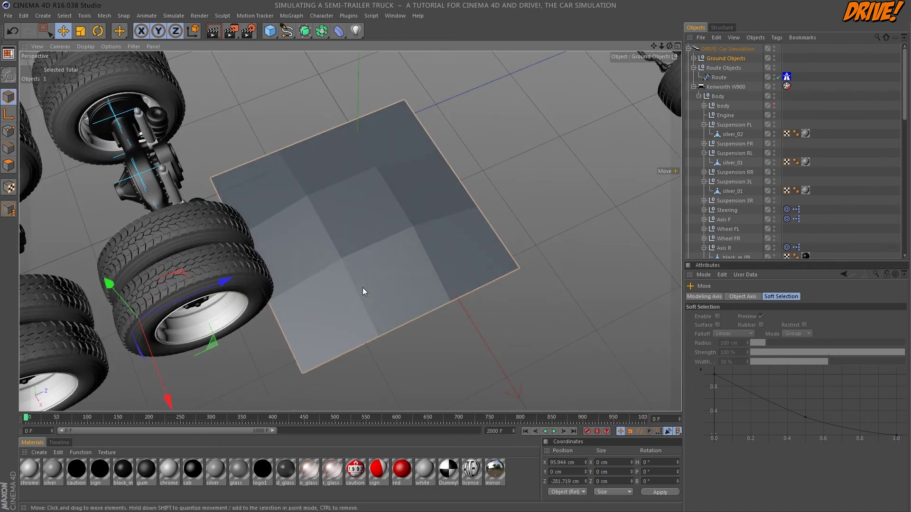
# Step: Subdivide the Ground mesh by one level with Smooth Subdivision enabled to round off the bump
pyautogui.click(104, 18)
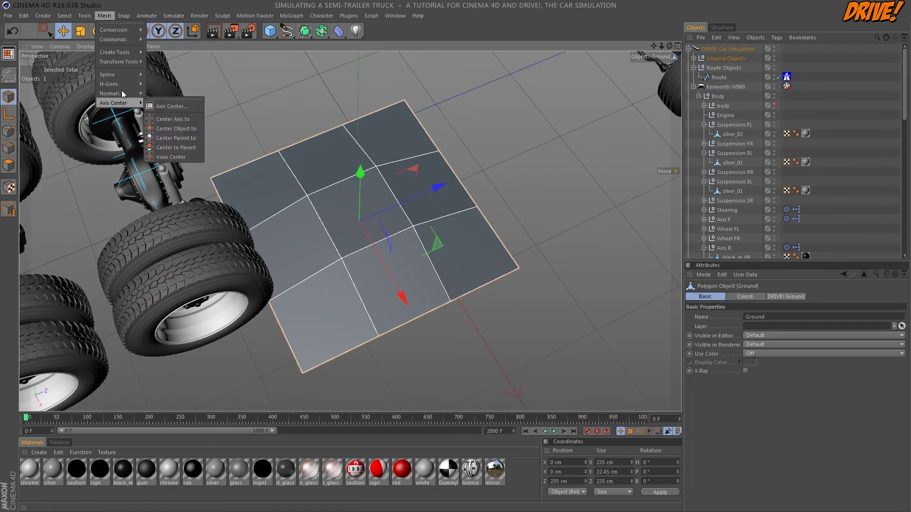
pyautogui.moveTo(118, 39)
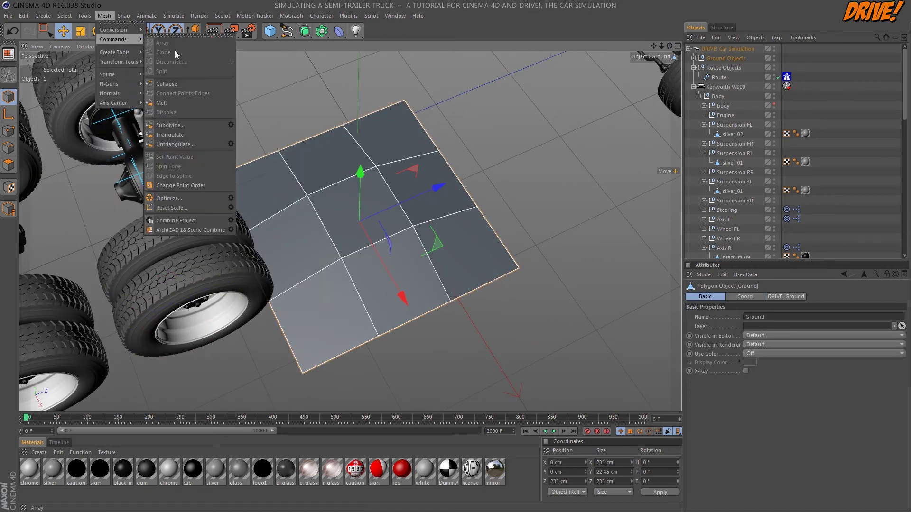
pyautogui.click(185, 125)
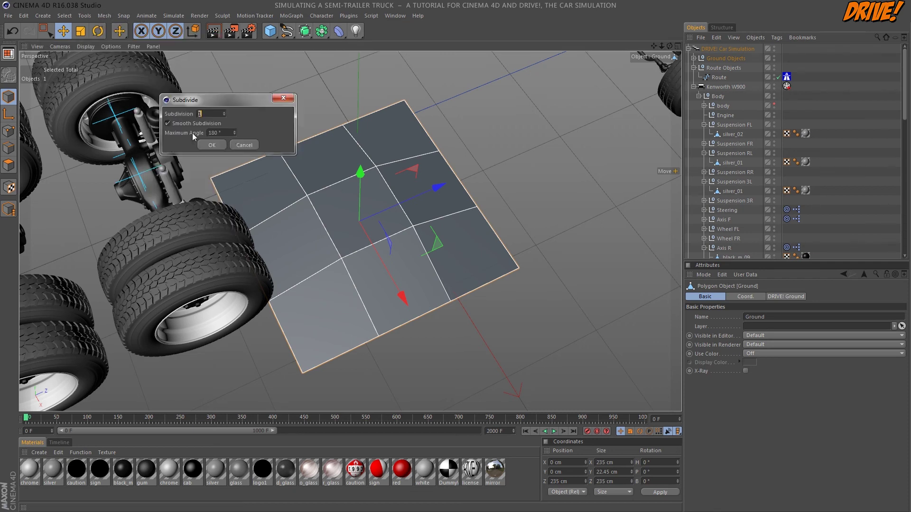
pyautogui.click(218, 144)
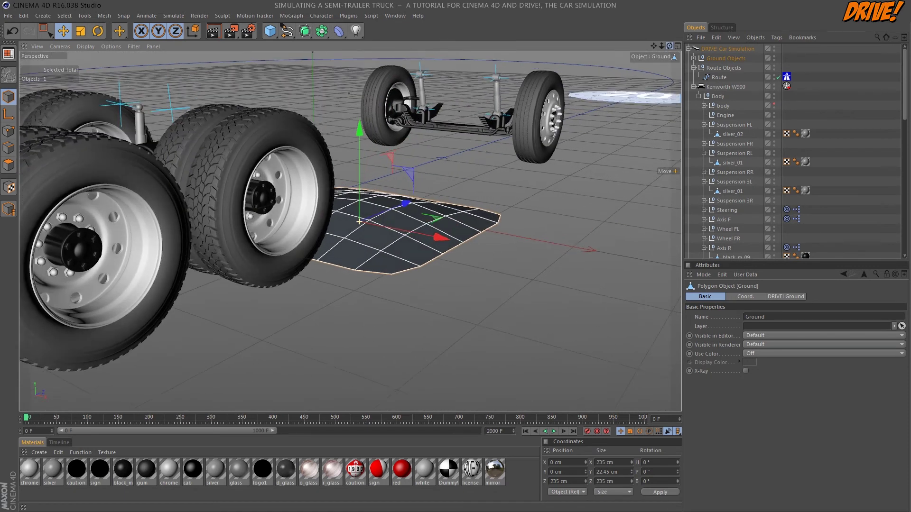
# Step: Set the route's first speed point to 5 kph and run the simulation until the rear wheels cross the bump
pyautogui.moveTo(668, 46); pyautogui.dragTo(687, 50)
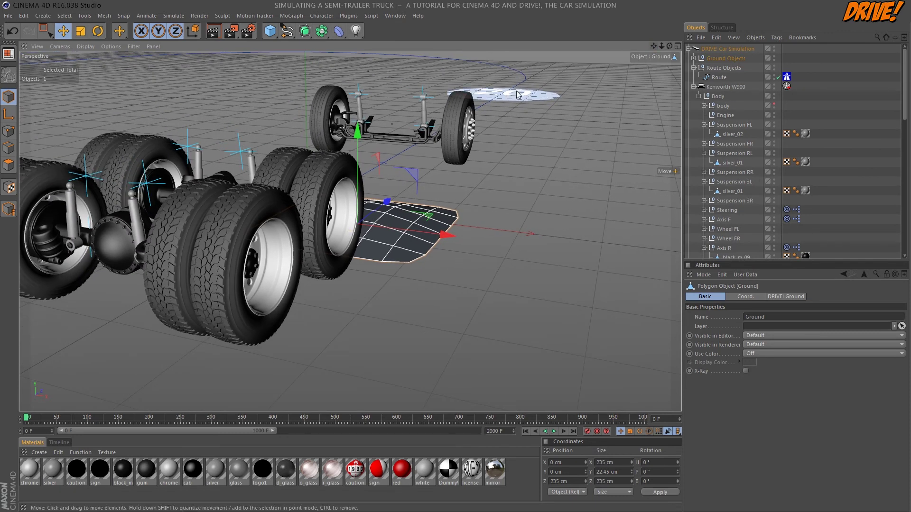
pyautogui.click(787, 78)
pyautogui.click(740, 360)
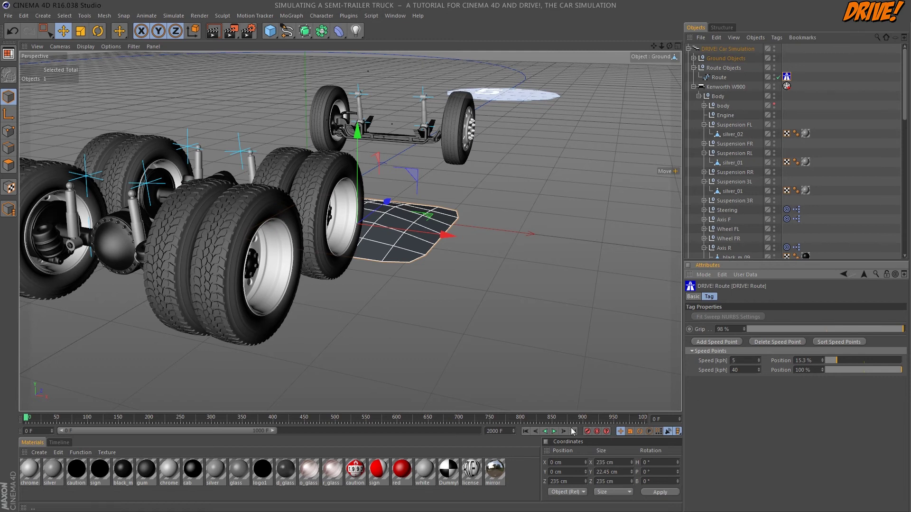
pyautogui.click(554, 432)
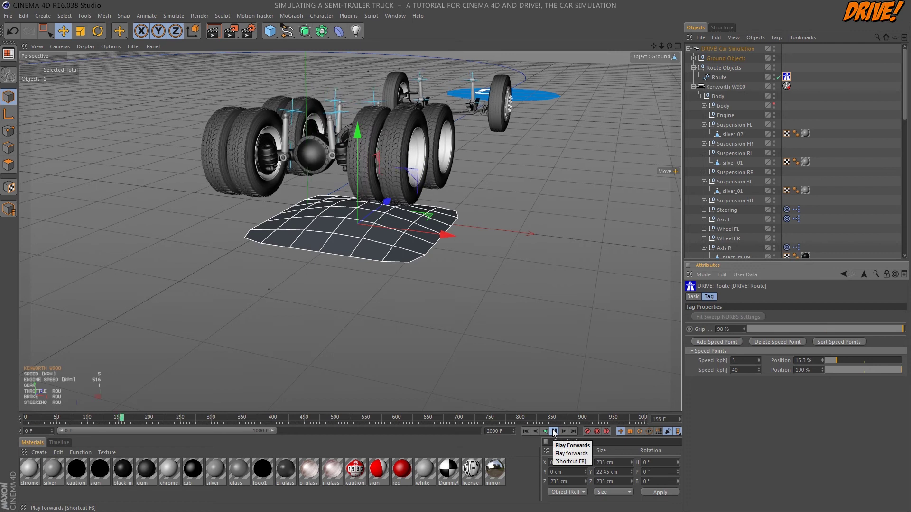
pyautogui.click(554, 431)
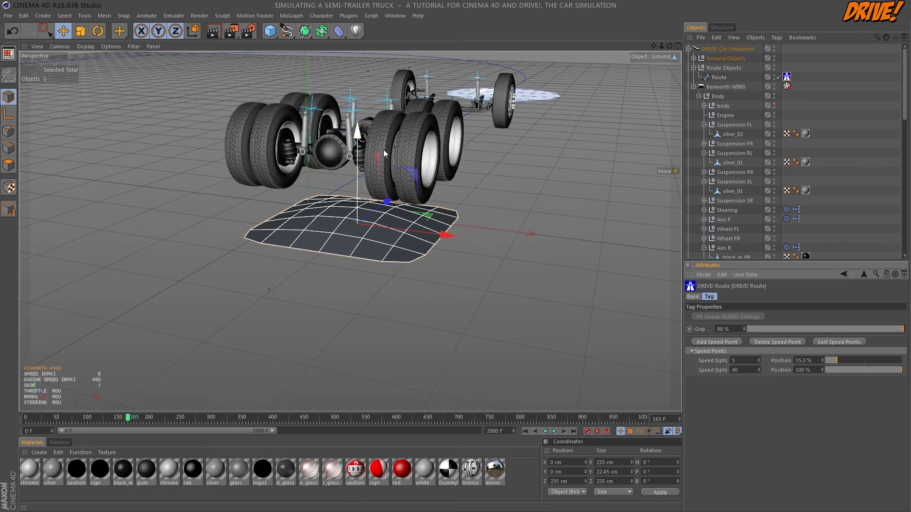
# Step: Replay the simulation in the maximized Front view to examine the rear axle suspension, and rewind to the first frame
pyautogui.click(677, 46)
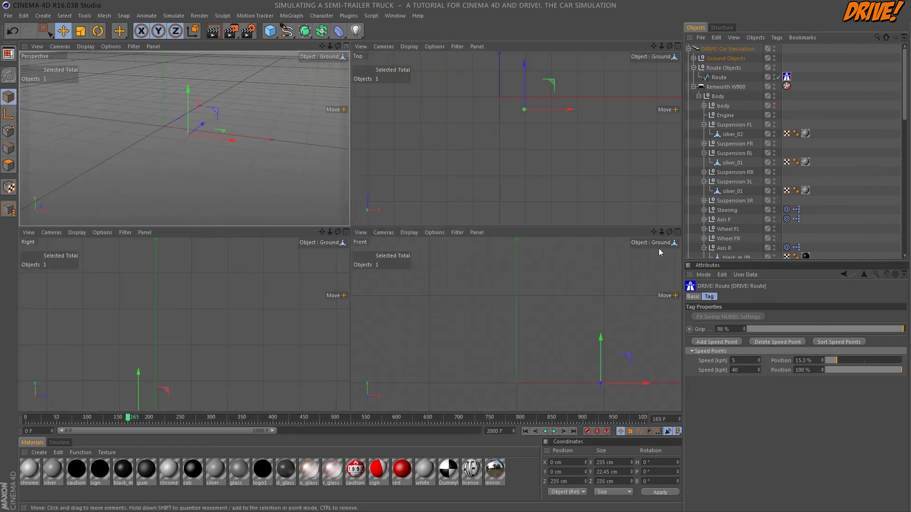
pyautogui.click(677, 232)
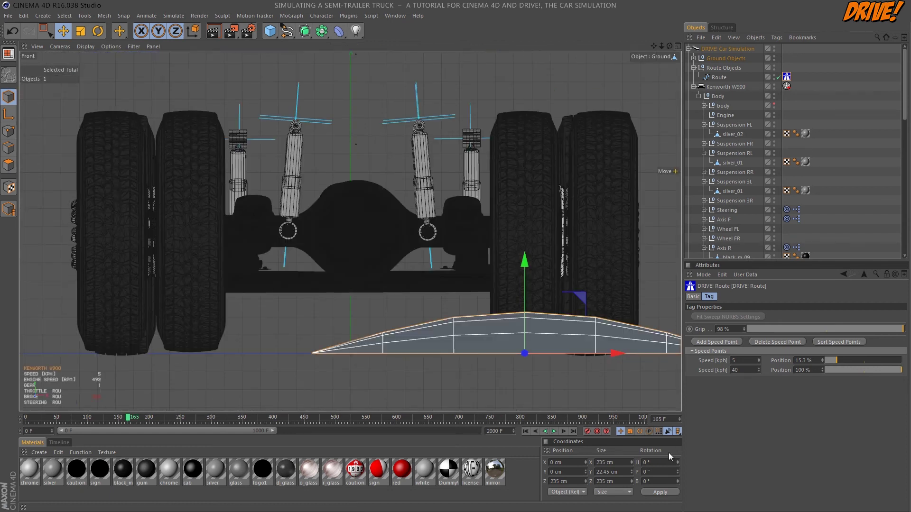
pyautogui.click(479, 403)
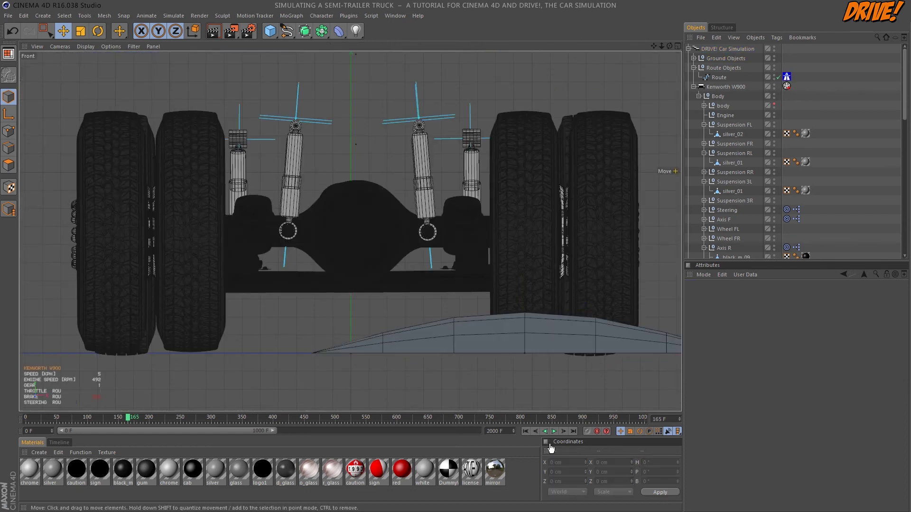
pyautogui.click(526, 432)
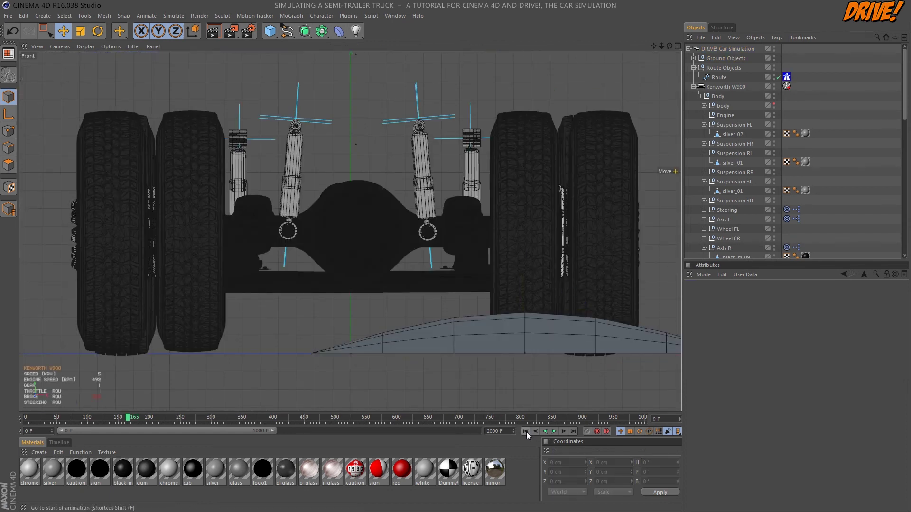
pyautogui.click(555, 431)
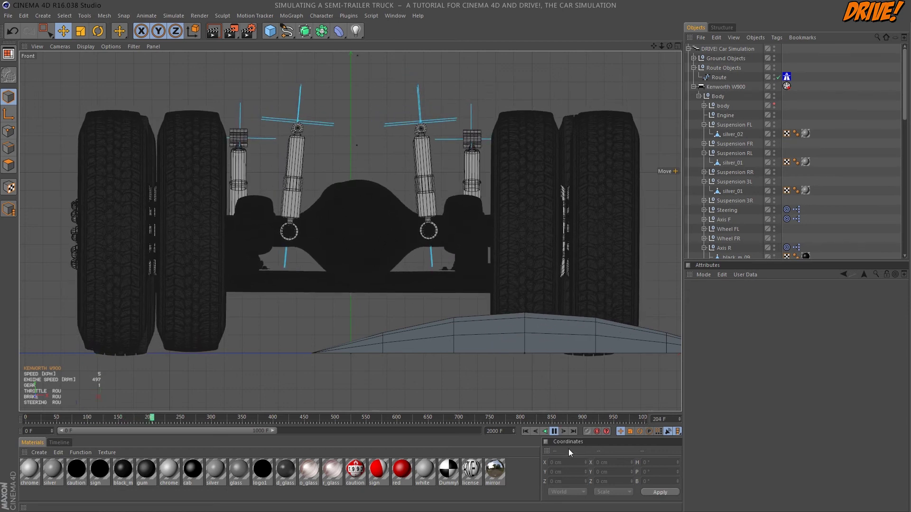
pyautogui.click(553, 432)
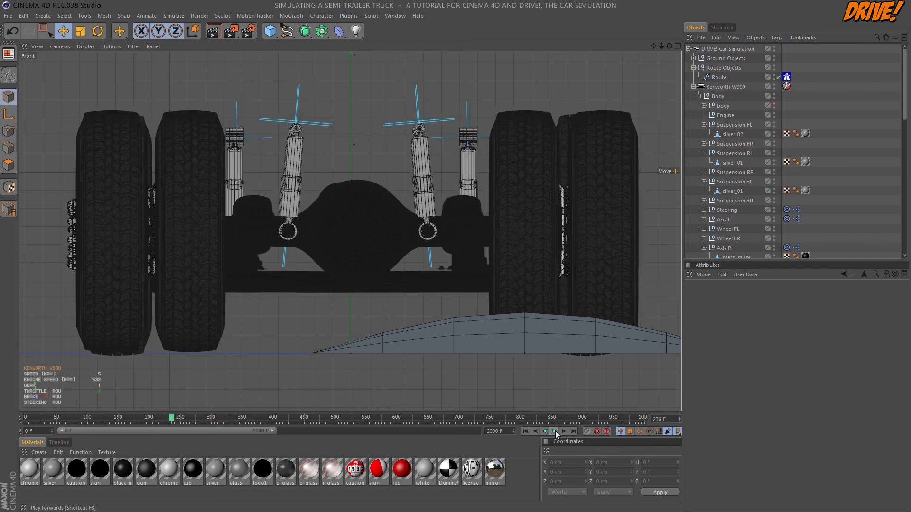
pyautogui.click(525, 431)
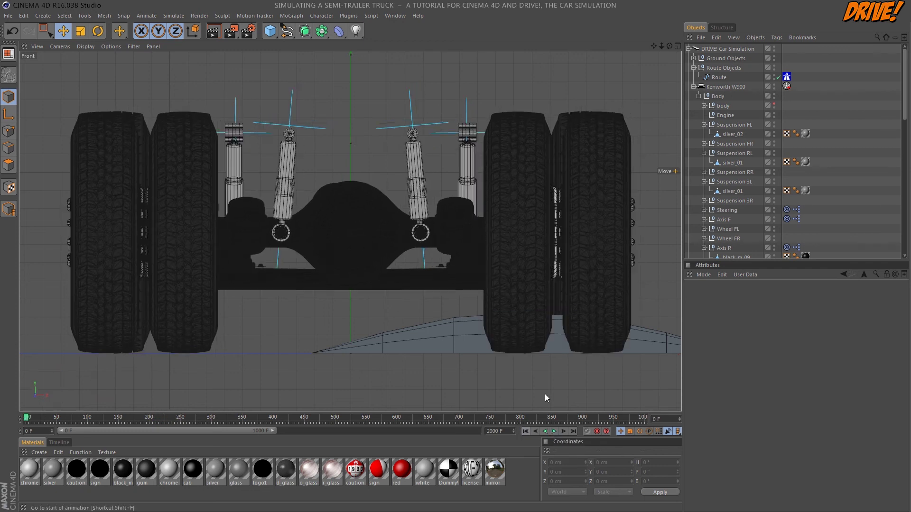
# Step: In the Perspective view, move the Ground object along Z to about 901 cm, ahead of one front wheel
pyautogui.click(678, 47)
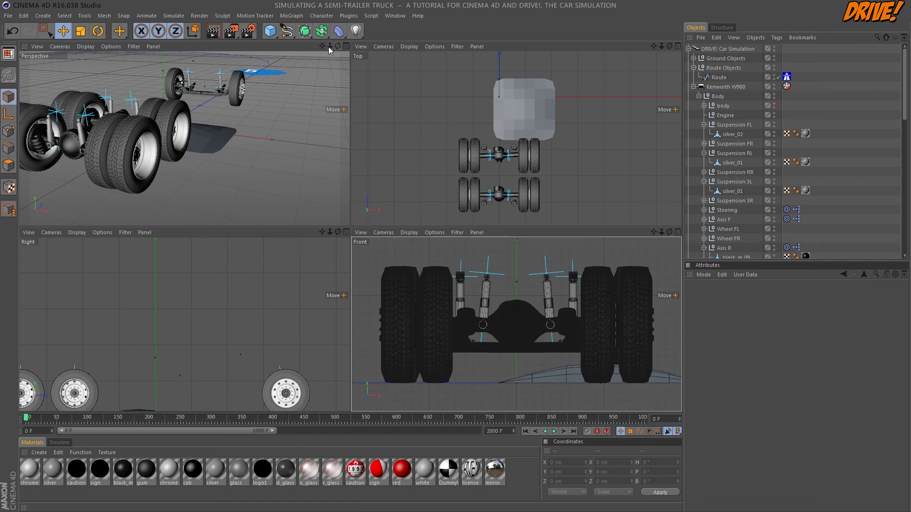
pyautogui.click(346, 46)
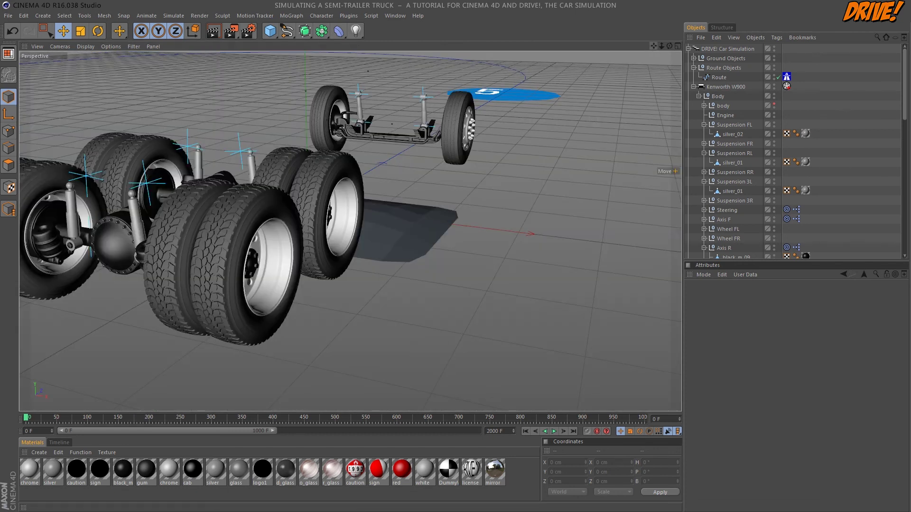
pyautogui.moveTo(654, 46); pyautogui.dragTo(589, 89)
pyautogui.moveTo(350, 232); pyautogui.dragTo(397, 253)
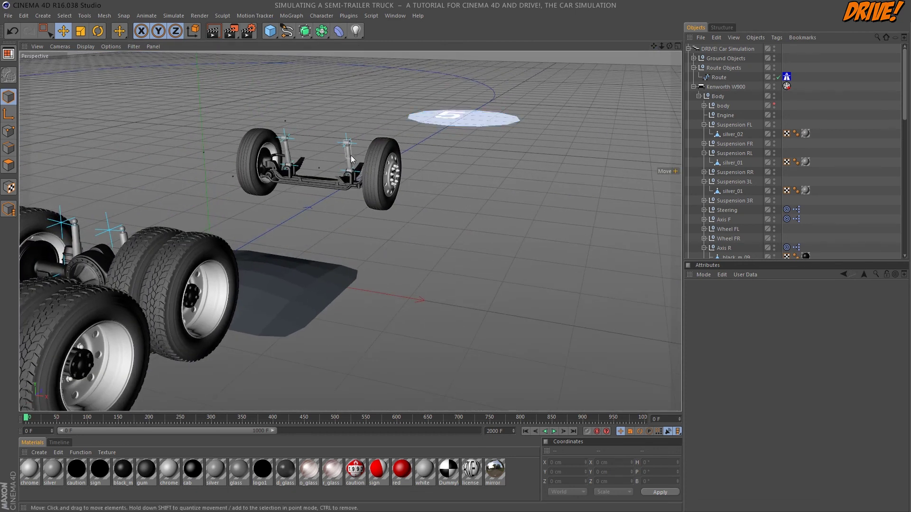
pyautogui.click(293, 285)
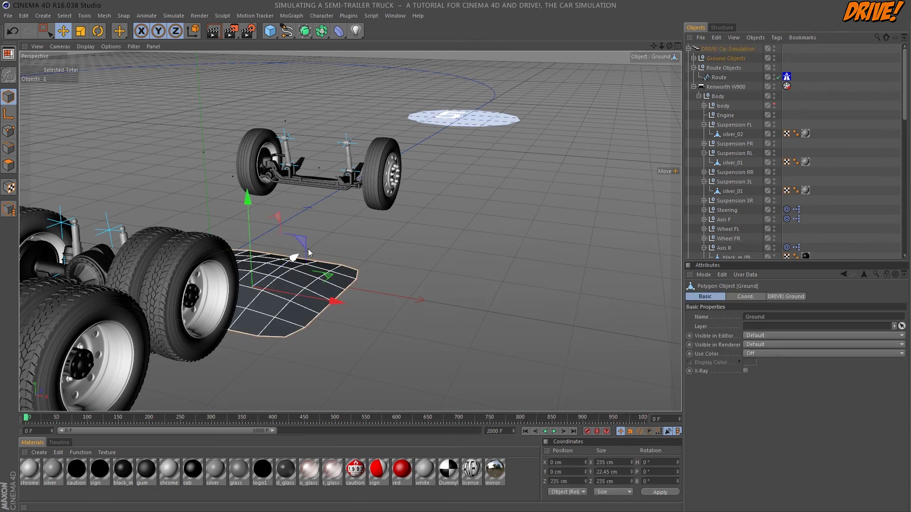
pyautogui.moveTo(309, 248); pyautogui.dragTo(483, 181)
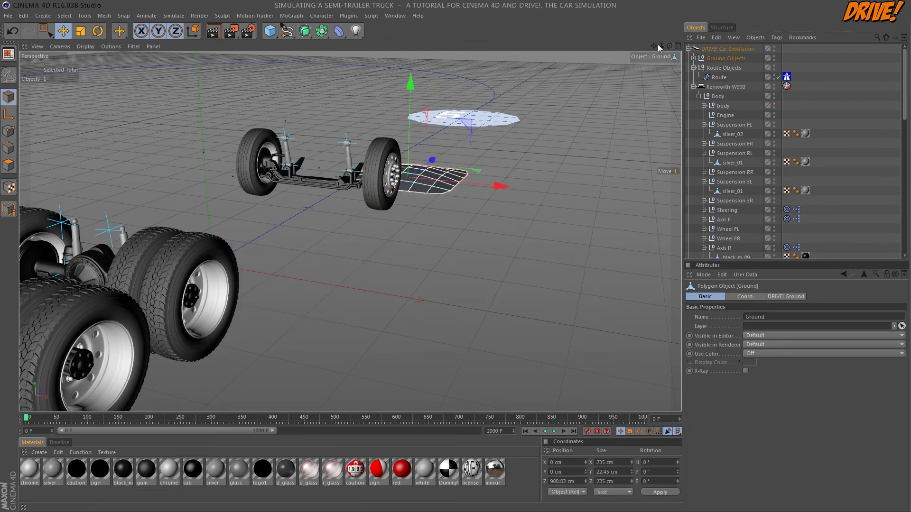
# Step: Play the simulation with the front axle in view, pausing as the wheel drives over the bump and stopping at frame 187
pyautogui.moveTo(657, 45); pyautogui.dragTo(612, 90)
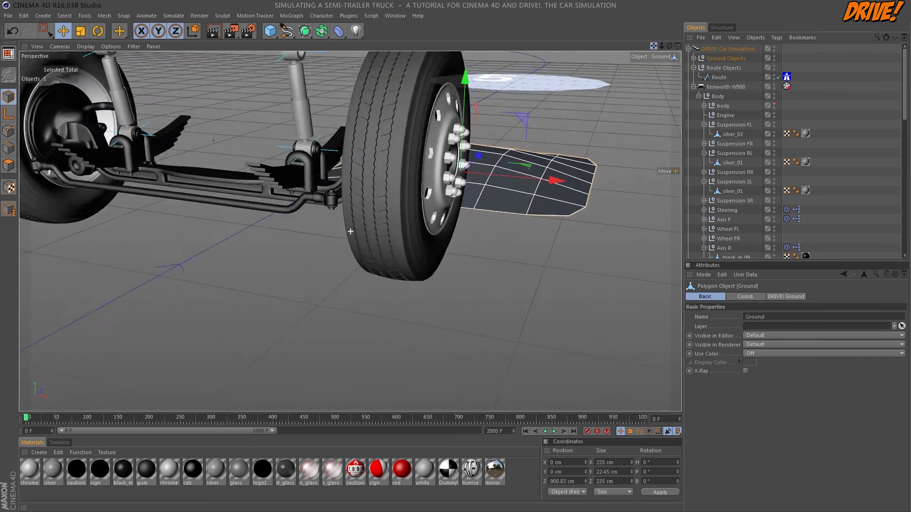
pyautogui.moveTo(350, 231); pyautogui.dragTo(647, 64)
pyautogui.click(553, 431)
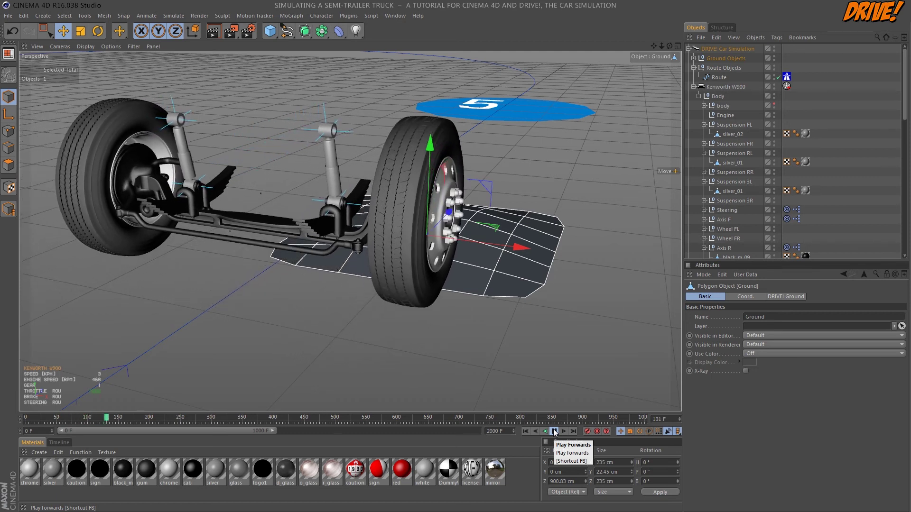
pyautogui.click(554, 431)
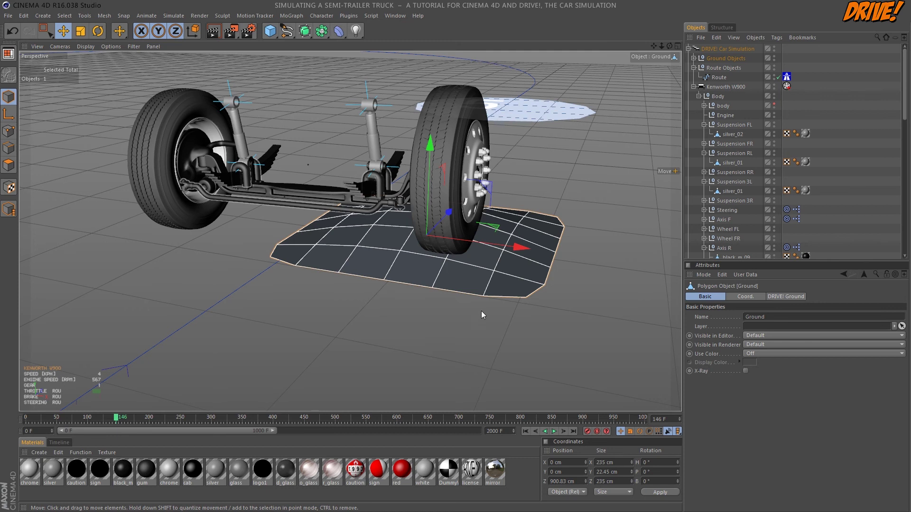
pyautogui.click(554, 431)
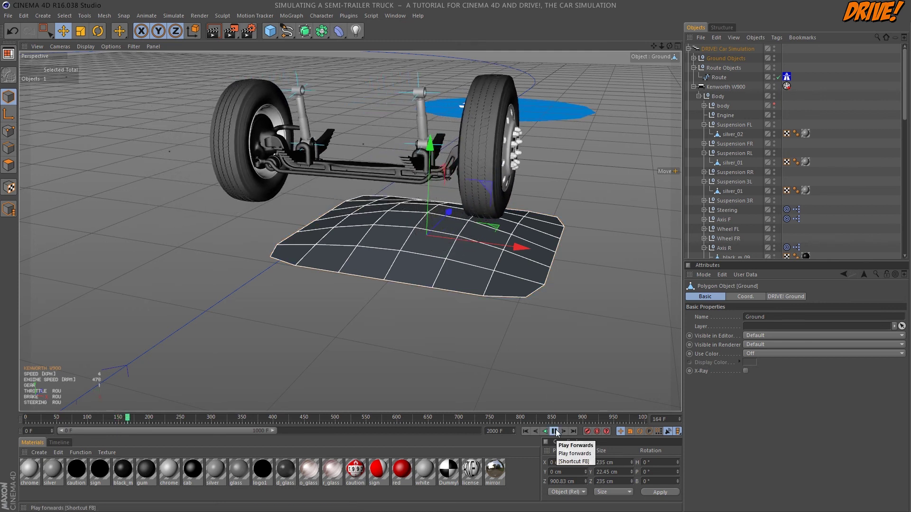
pyautogui.click(553, 431)
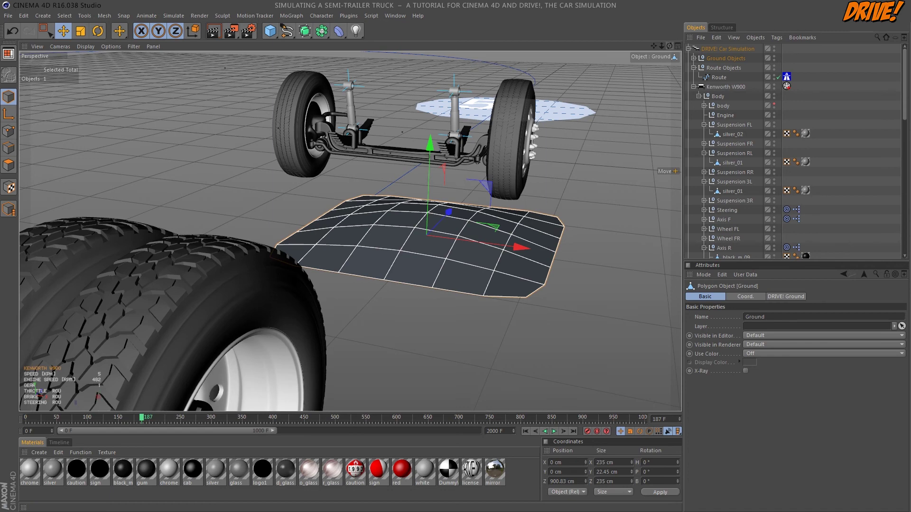
# Step: Examine the front axle's steering bar, its parent Steering null and that null's Target Expression
pyautogui.moveTo(667, 44); pyautogui.dragTo(564, 53)
pyautogui.moveTo(653, 47); pyautogui.dragTo(653, 156)
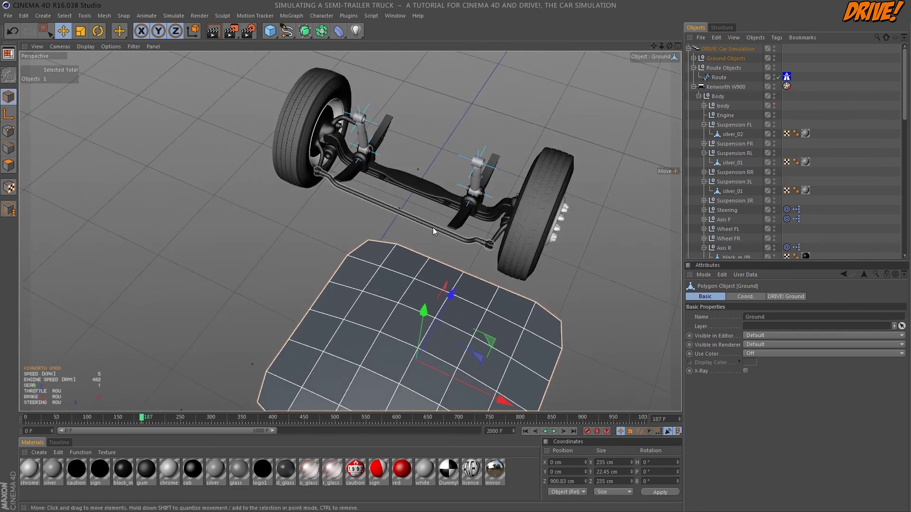
pyautogui.click(432, 227)
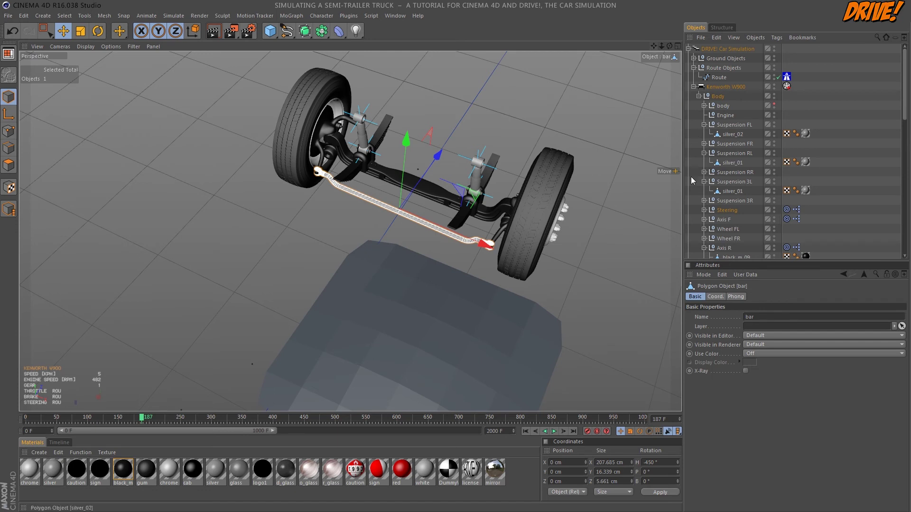
pyautogui.click(704, 209)
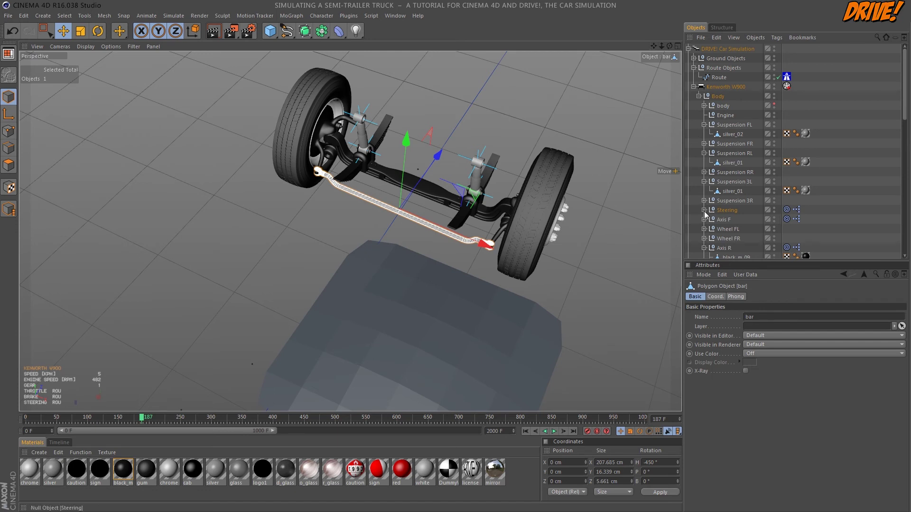
pyautogui.click(729, 211)
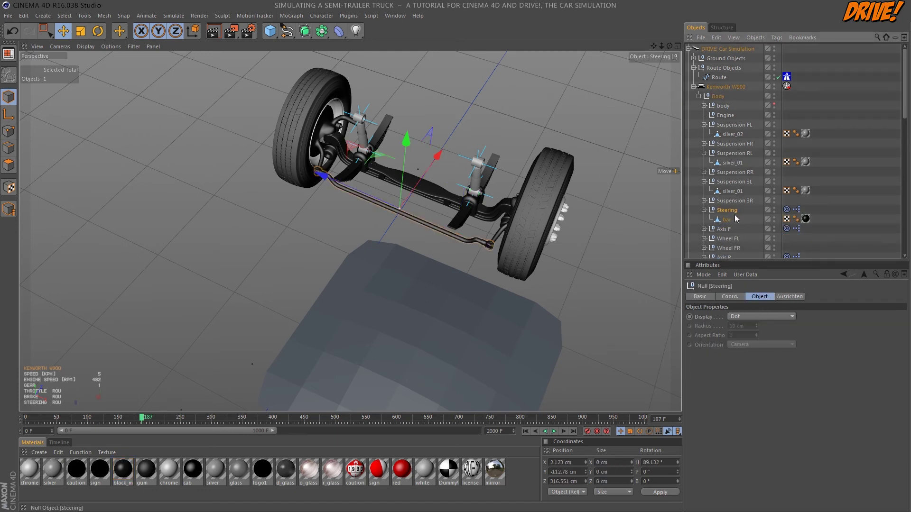
pyautogui.click(786, 211)
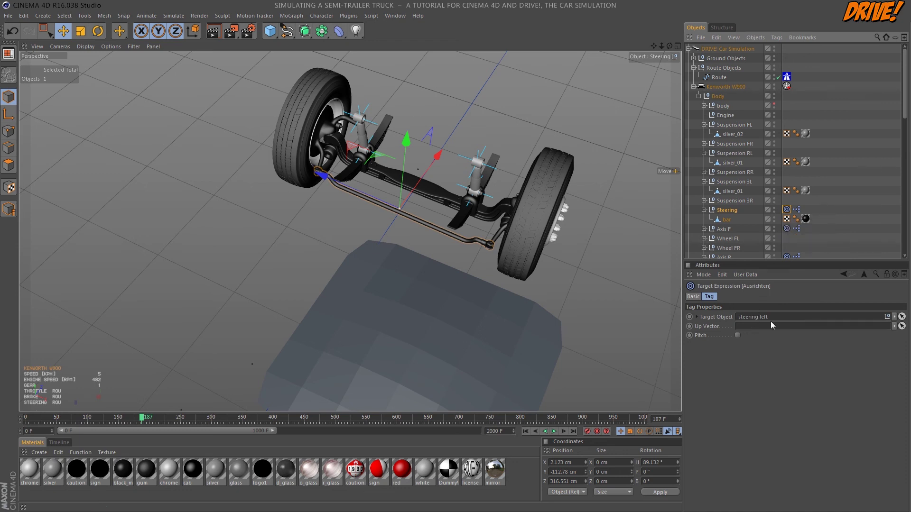
# Step: Select the Target Expression's target, locate the steering left null inside Wheel FL, and return to Steering's Target Expression
pyautogui.click(894, 316)
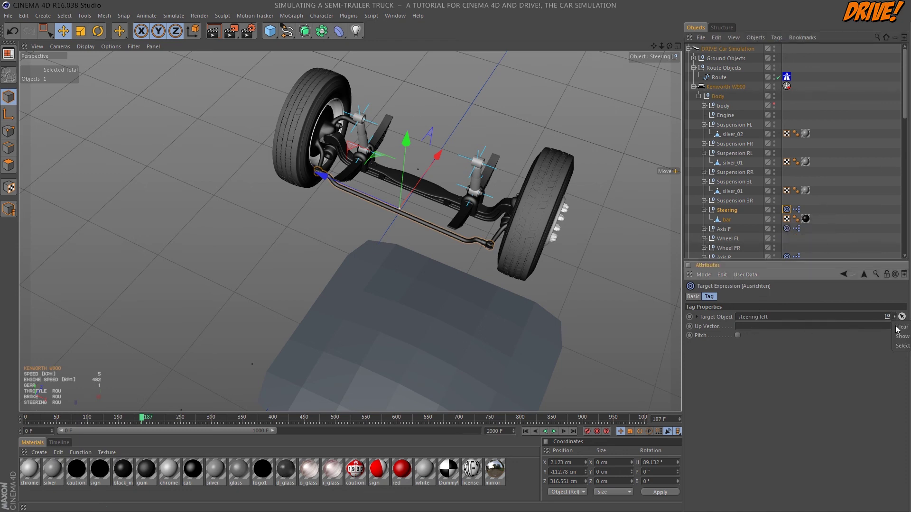
pyautogui.click(902, 346)
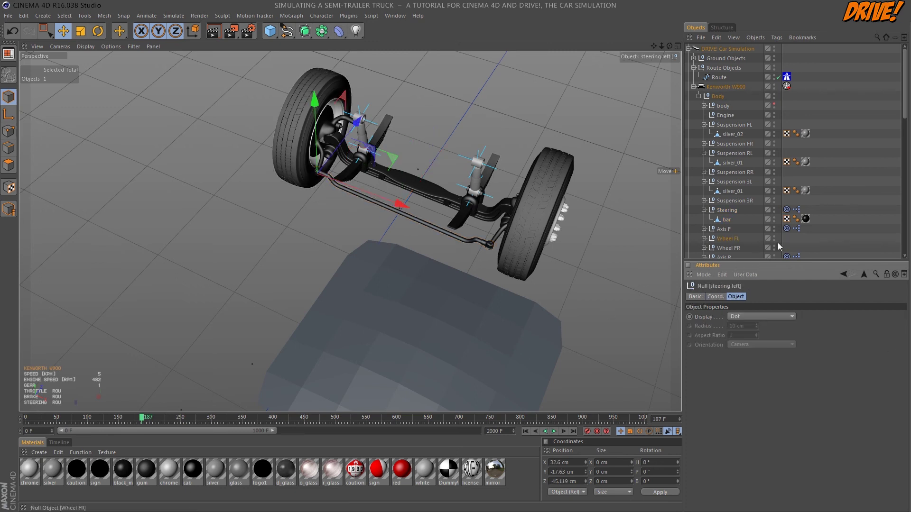
pyautogui.click(704, 239)
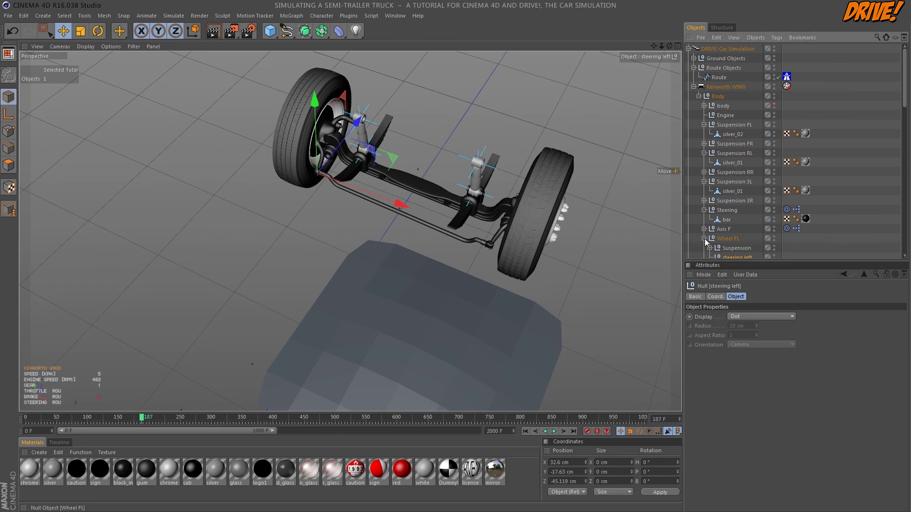
pyautogui.scroll(-5, 904, 101)
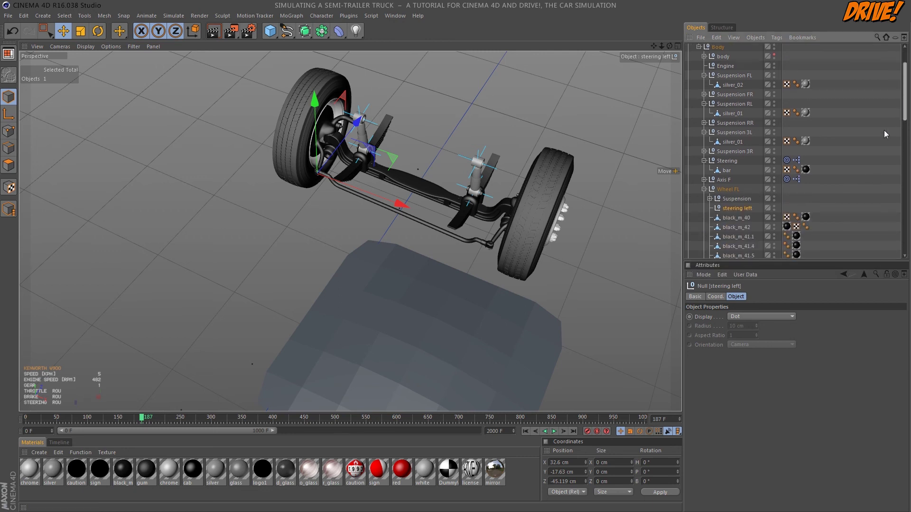
pyautogui.click(787, 63)
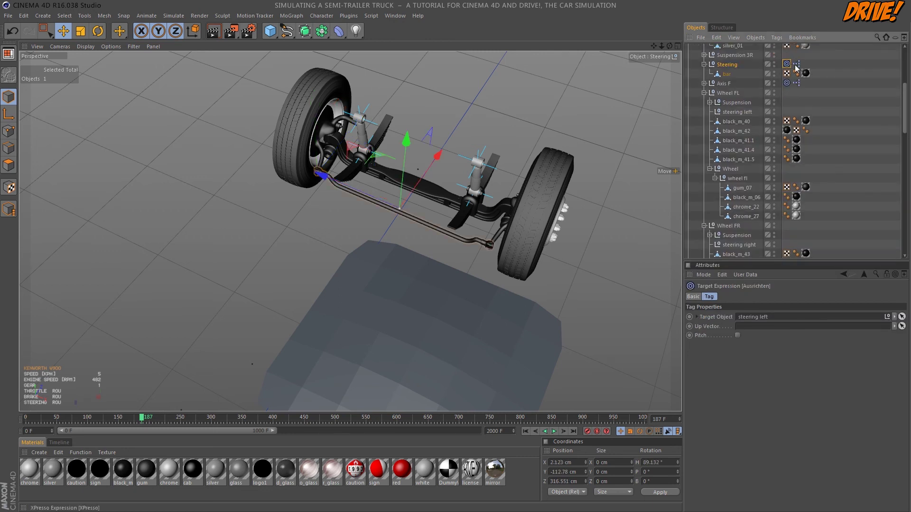
# Step: Inspect the Steering null's XPresso setup, from the steering left and steering right nodes through the Add and Multiply nodes to Steering
pyautogui.doubleClick(797, 64)
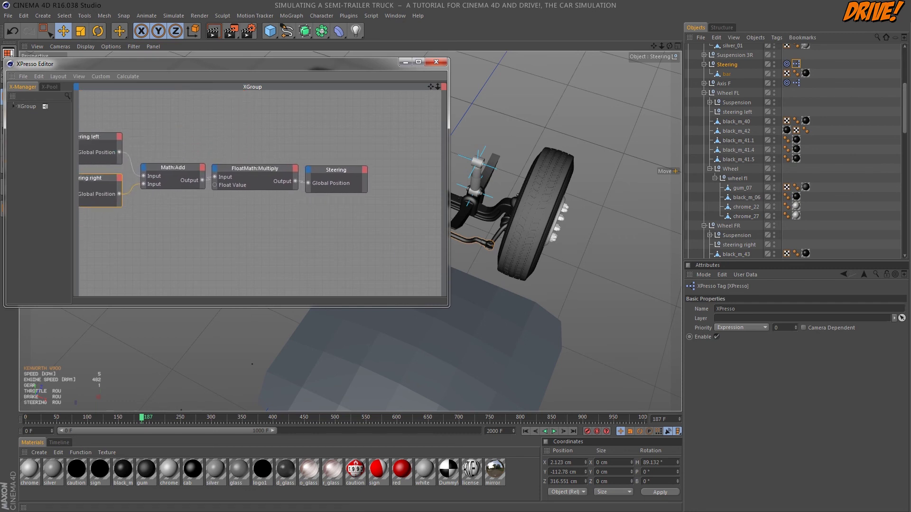
pyautogui.click(150, 153)
pyautogui.click(146, 180)
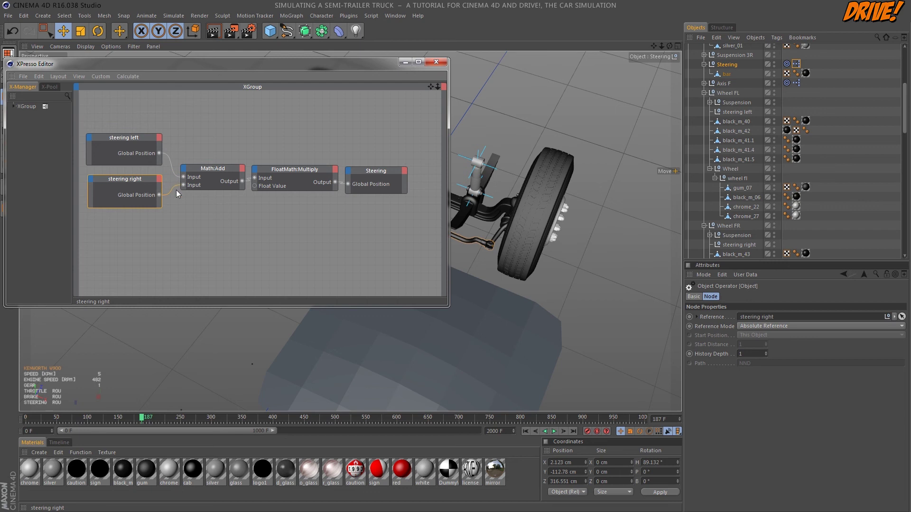
pyautogui.click(219, 175)
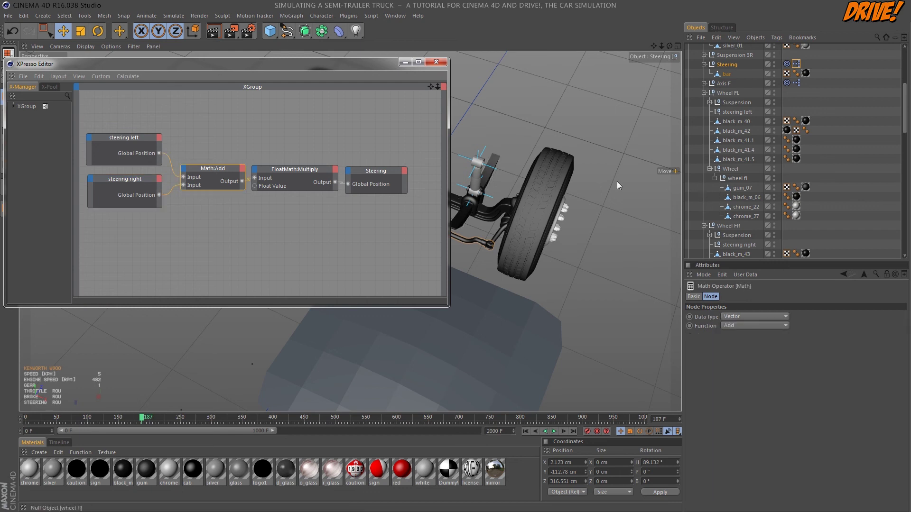
pyautogui.click(299, 172)
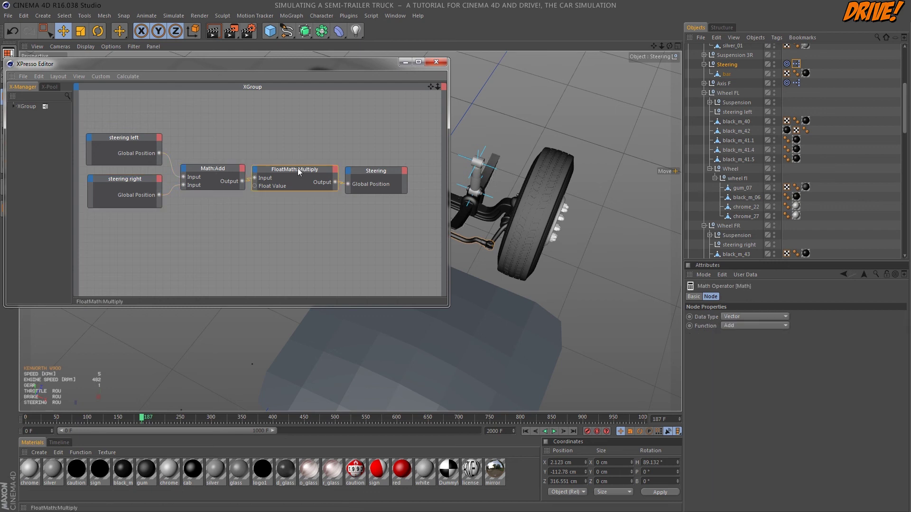
pyautogui.click(385, 170)
pyautogui.click(436, 63)
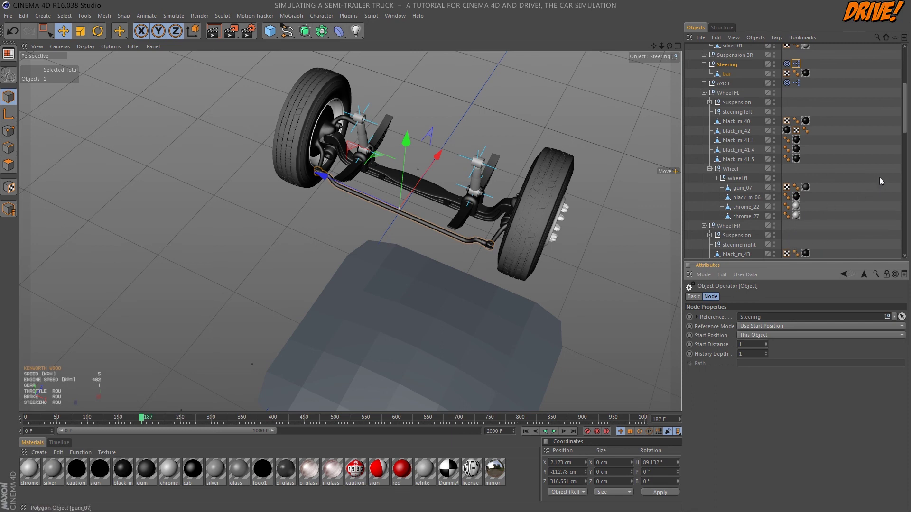
# Step: Rewind the simulation to frame 0 and clear the Route Object Group from the Kenworth W900's Driving Control settings
pyautogui.moveTo(906, 120); pyautogui.dragTo(906, 84)
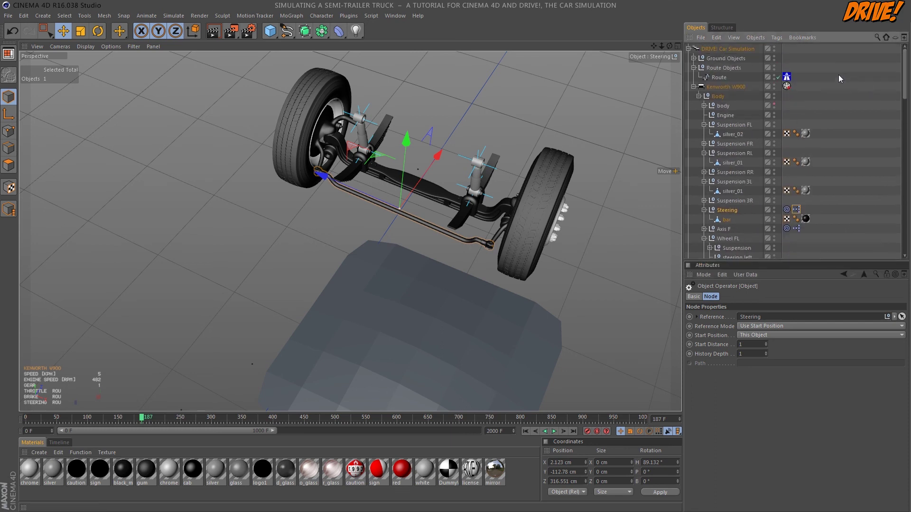
pyautogui.click(733, 86)
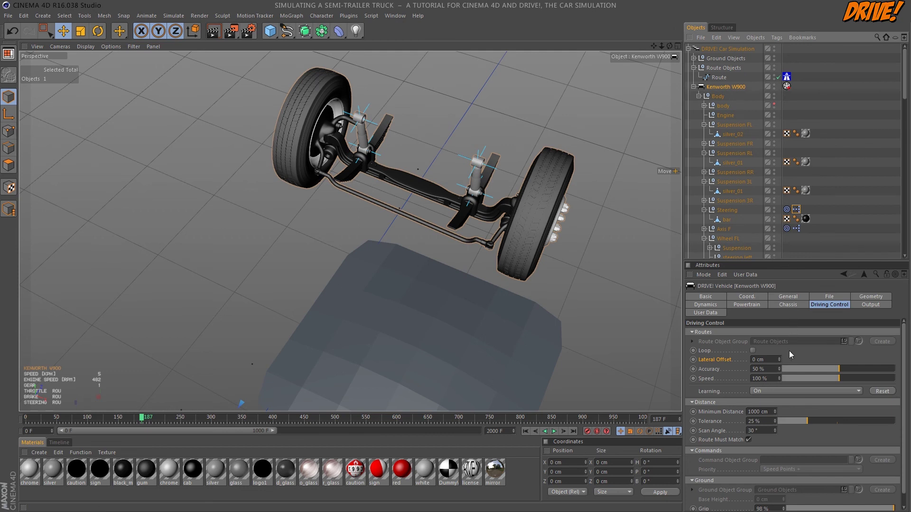
pyautogui.click(525, 431)
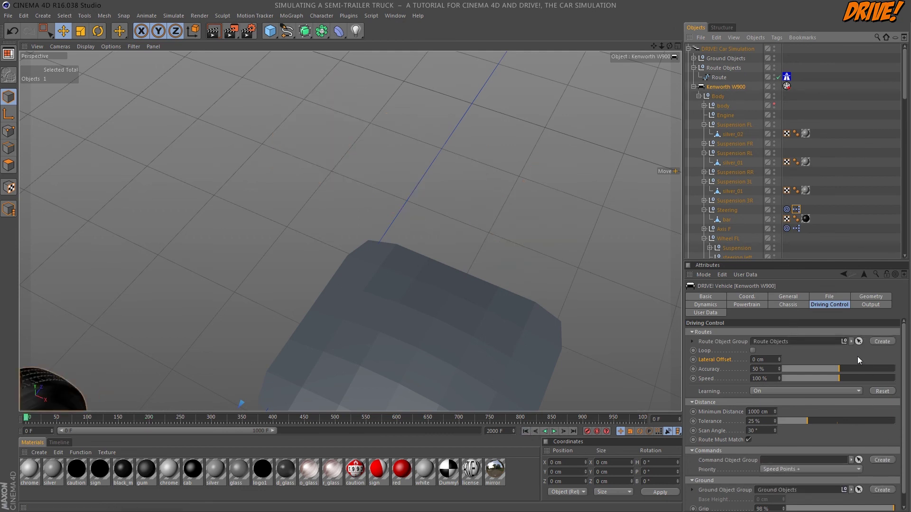
pyautogui.click(851, 342)
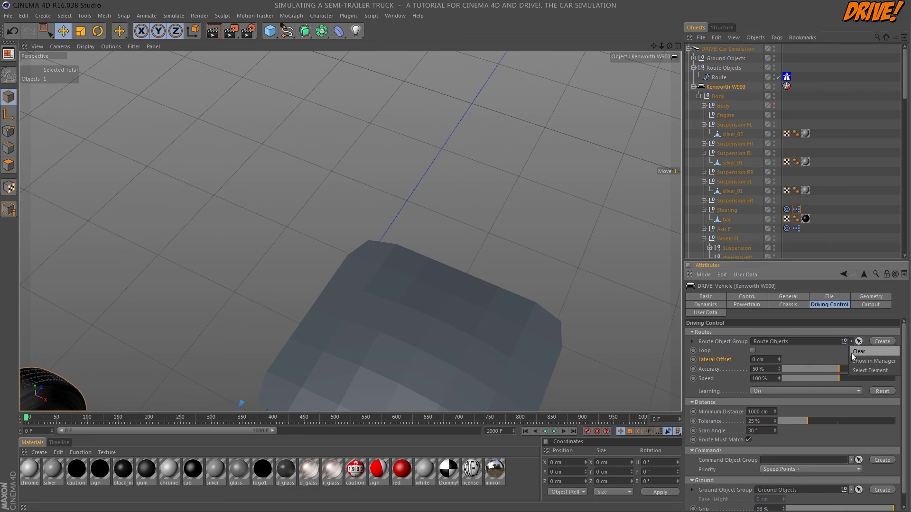
pyautogui.click(858, 351)
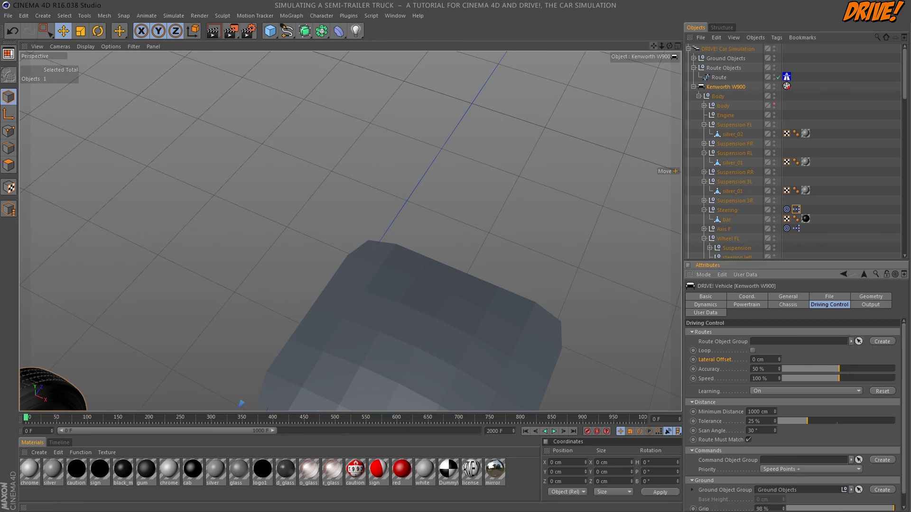
# Step: Create a Command object for the truck and activate Steering with a 4-second duration and a direction curve falling from positive to negative
pyautogui.keyDown('alt'); pyautogui.moveTo(349, 228); pyautogui.dragTo(653, 46, button='middle'); pyautogui.keyUp('alt')
pyautogui.moveTo(661, 46); pyautogui.dragTo(688, 86)
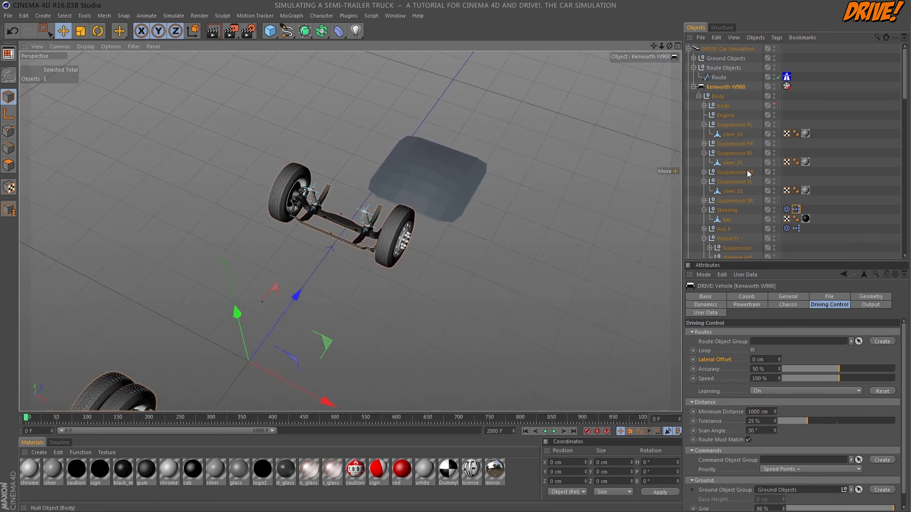
pyautogui.click(883, 460)
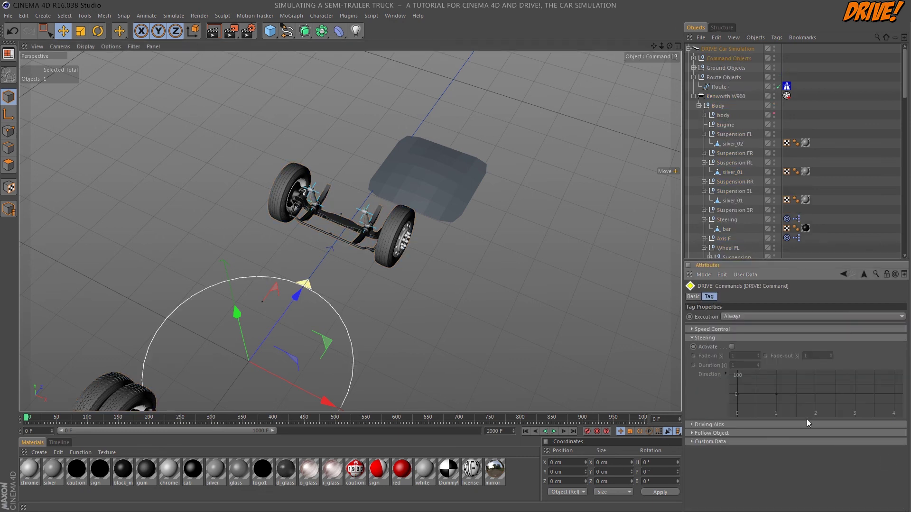
pyautogui.click(731, 346)
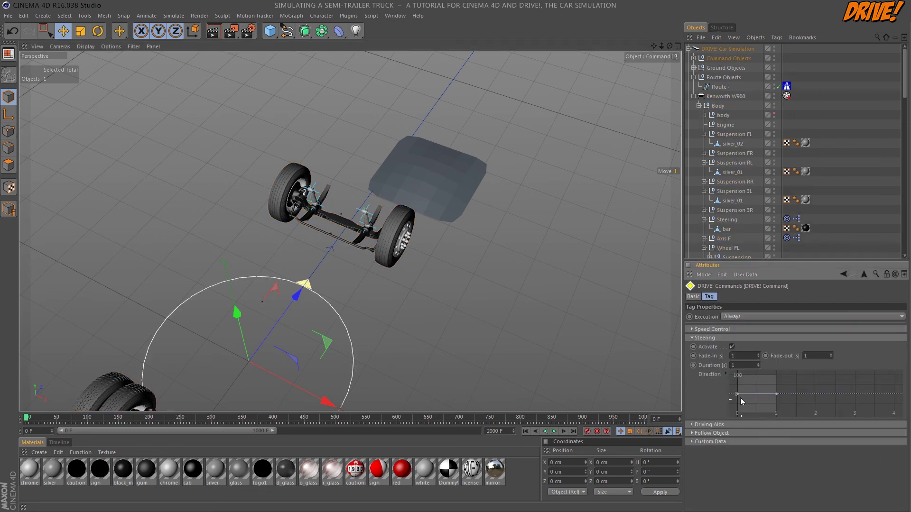
pyautogui.moveTo(738, 394); pyautogui.dragTo(738, 380)
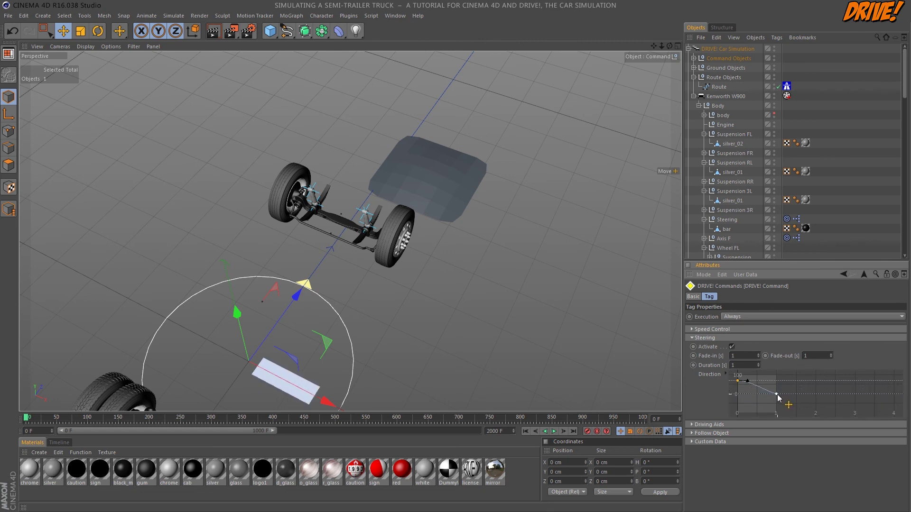
pyautogui.moveTo(778, 396); pyautogui.dragTo(774, 405)
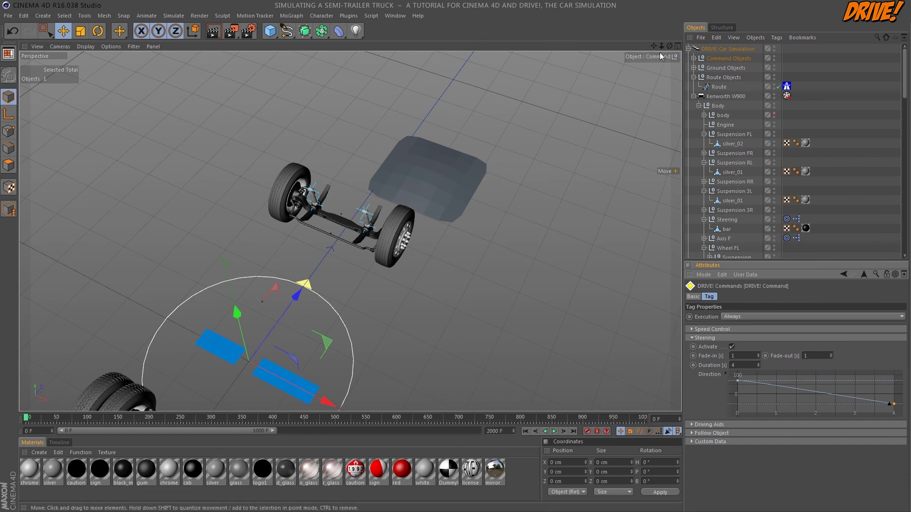
# Step: Play the simulation with the truck's front wheels and bumper in close view, pausing at frame 117
pyautogui.moveTo(661, 46); pyautogui.dragTo(655, 49)
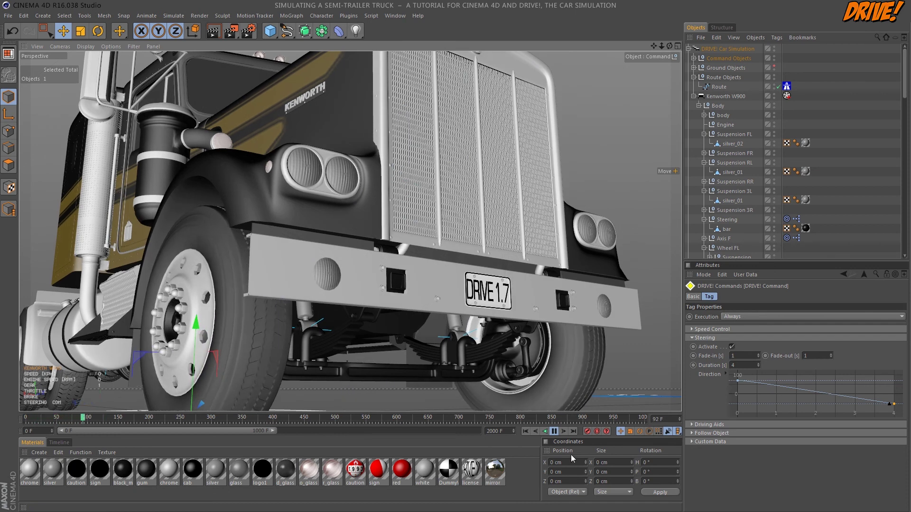
pyautogui.click(554, 431)
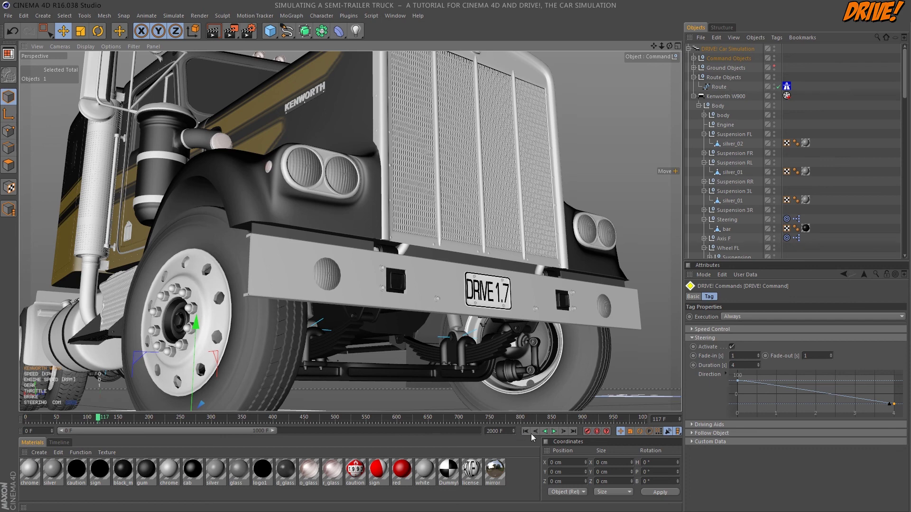